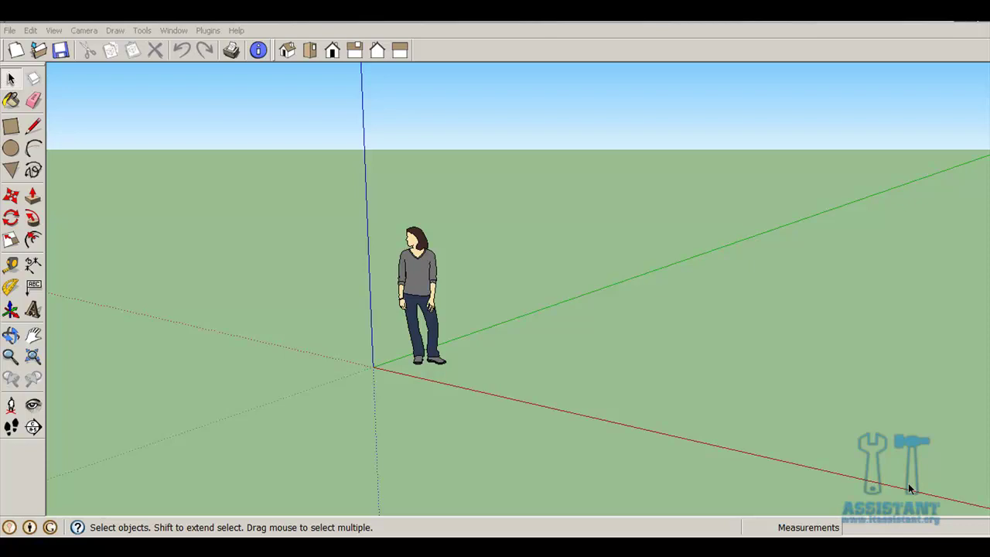
# Step: Orbit the scene and select the default standing person figure
pyautogui.moveTo(921, 378); pyautogui.dragTo(736, 384, button='middle')
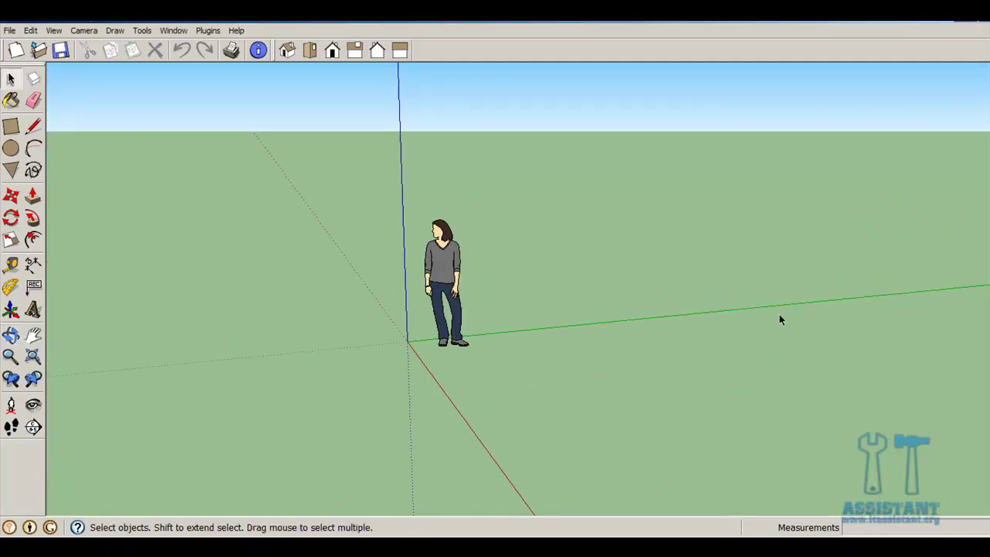
pyautogui.moveTo(778, 318); pyautogui.dragTo(636, 364, button='middle')
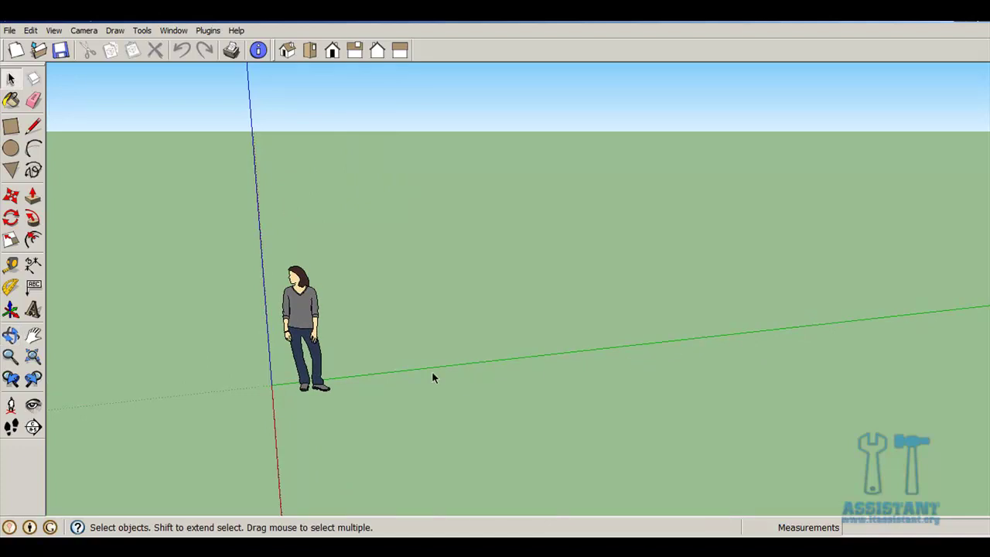
pyautogui.click(293, 324)
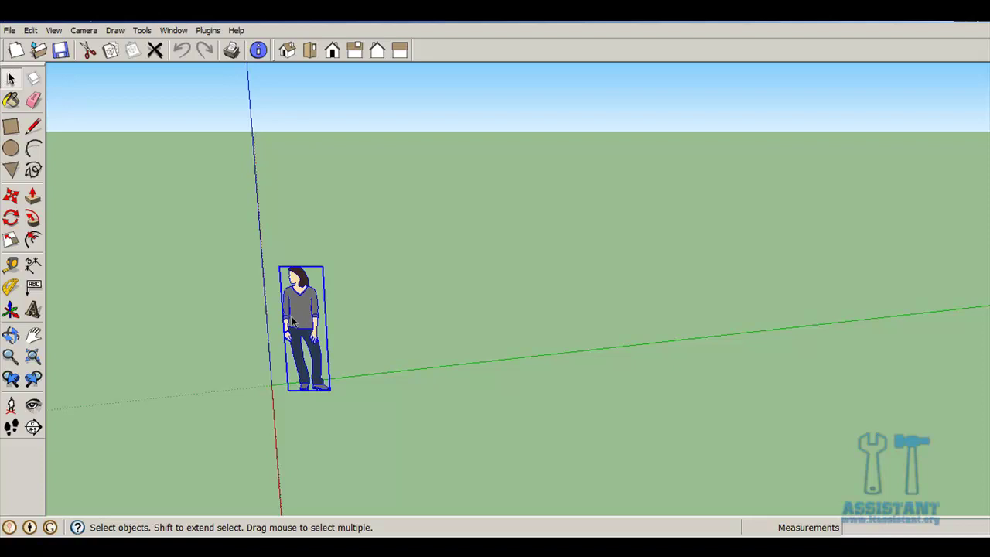
# Step: Delete the person figure and orbit around the now-empty scene
pyautogui.press('Delete')
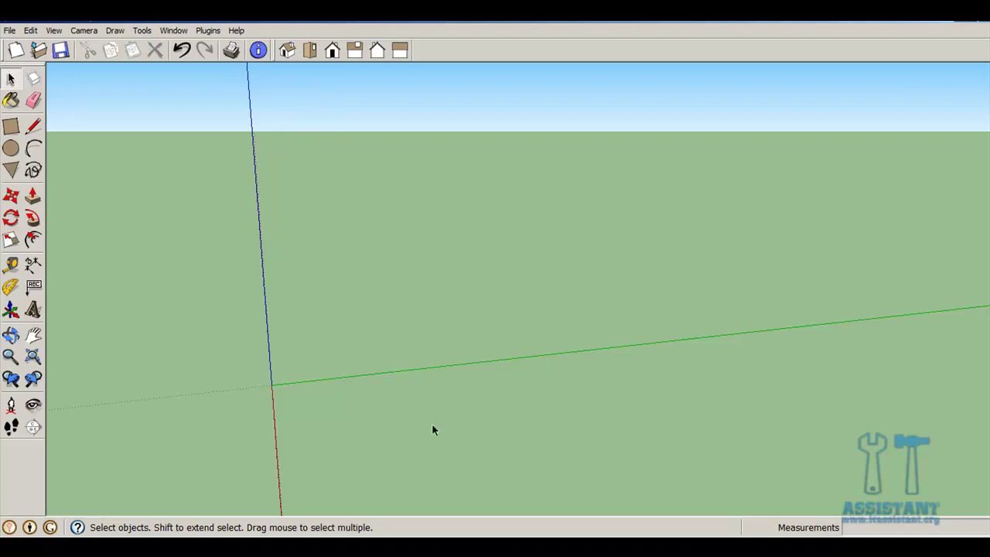
pyautogui.moveTo(432, 427); pyautogui.dragTo(364, 434, button='middle')
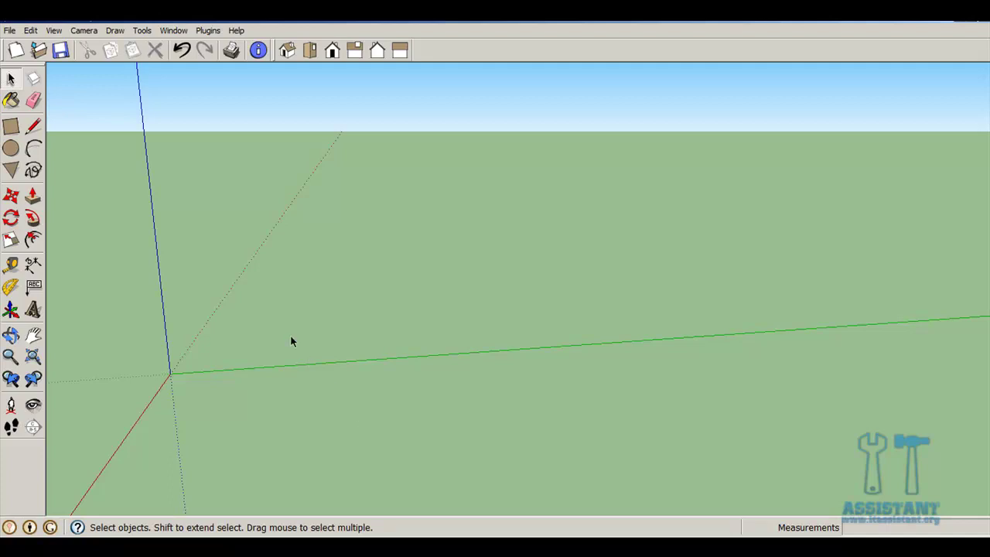
pyautogui.moveTo(292, 349); pyautogui.dragTo(287, 360, button='middle')
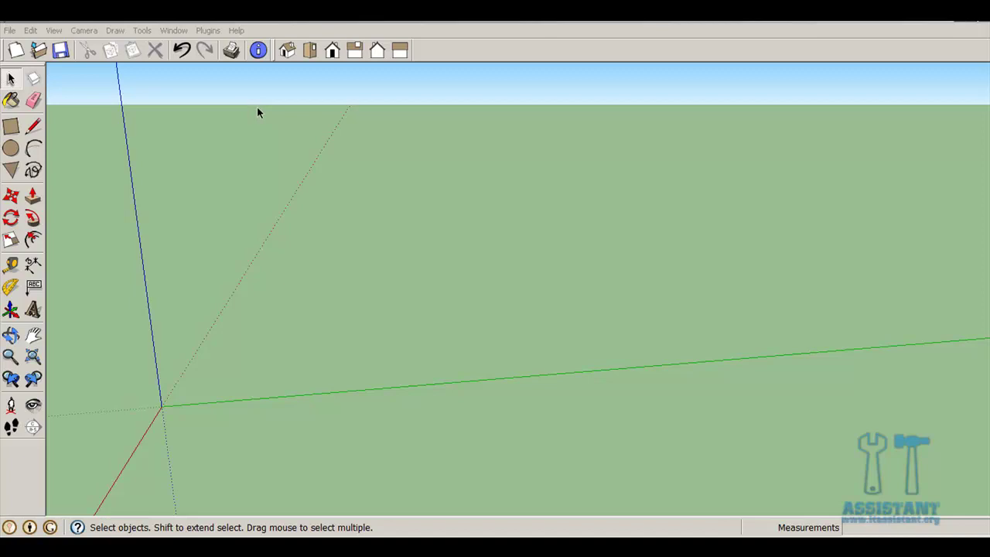
# Step: Show the model from the Front view with the camera in Parallel Projection
pyautogui.click(332, 52)
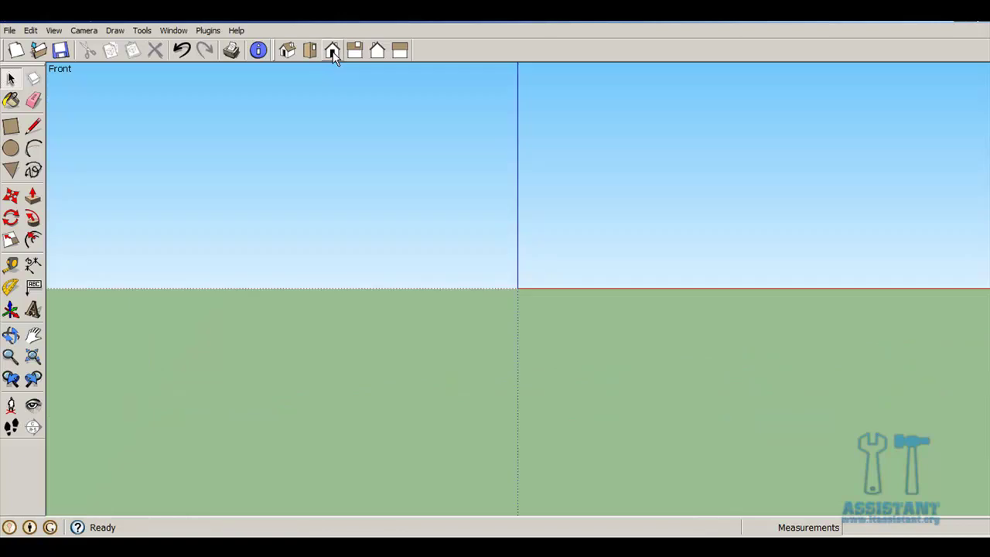
pyautogui.moveTo(697, 170); pyautogui.dragTo(455, 252, button='middle')
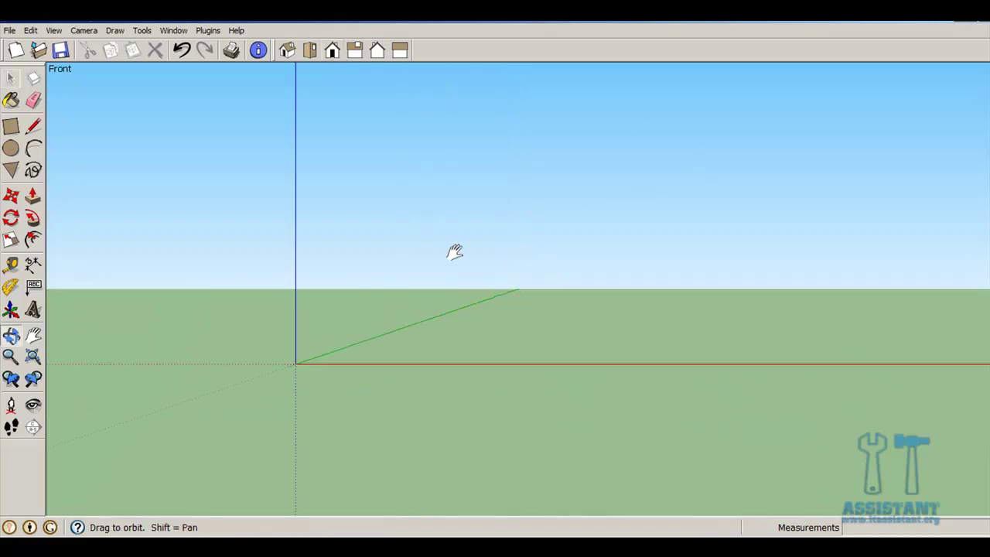
pyautogui.click(81, 31)
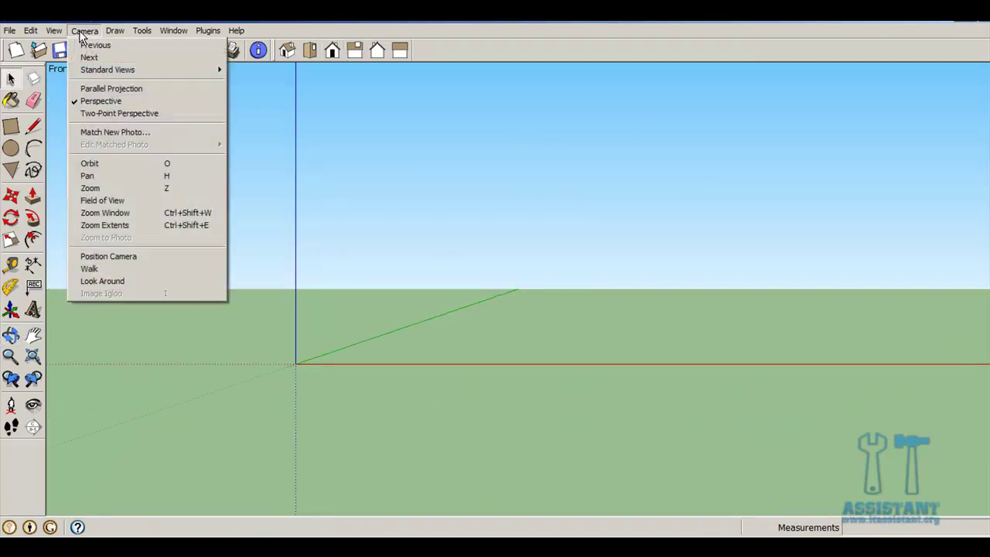
pyautogui.click(105, 90)
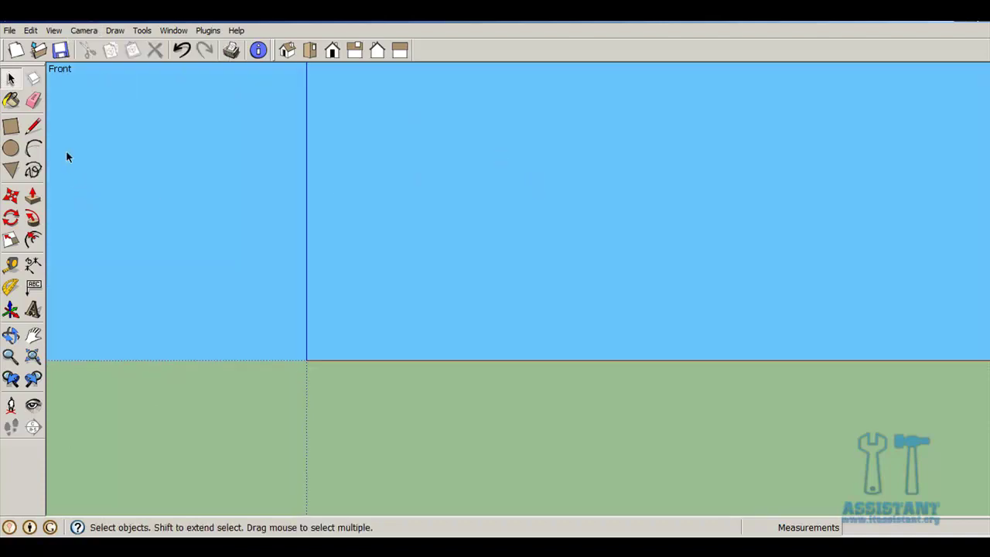
pyautogui.click(33, 126)
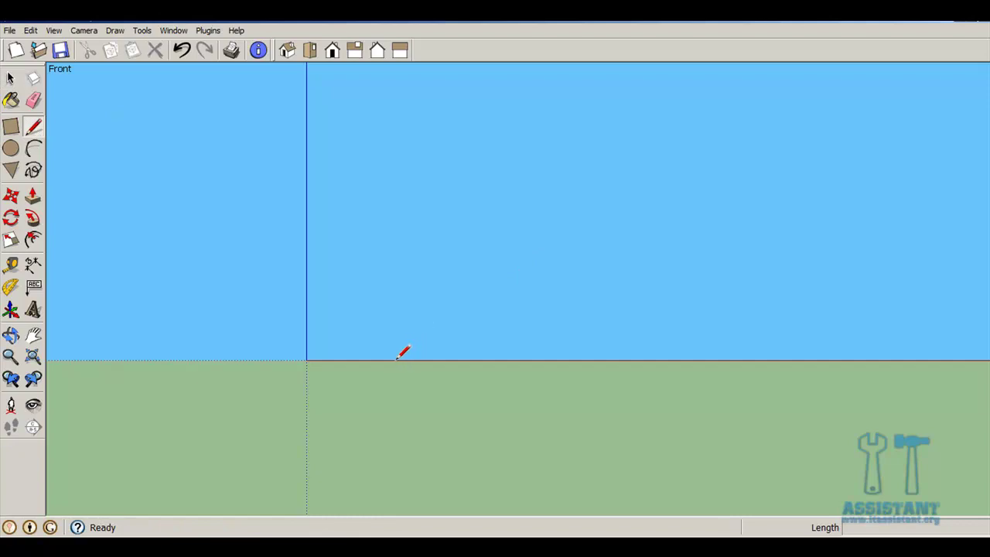
# Step: Draw a closed 0,1 m wide by 0,4 m tall rectangle face on the ground line
pyautogui.click(396, 360)
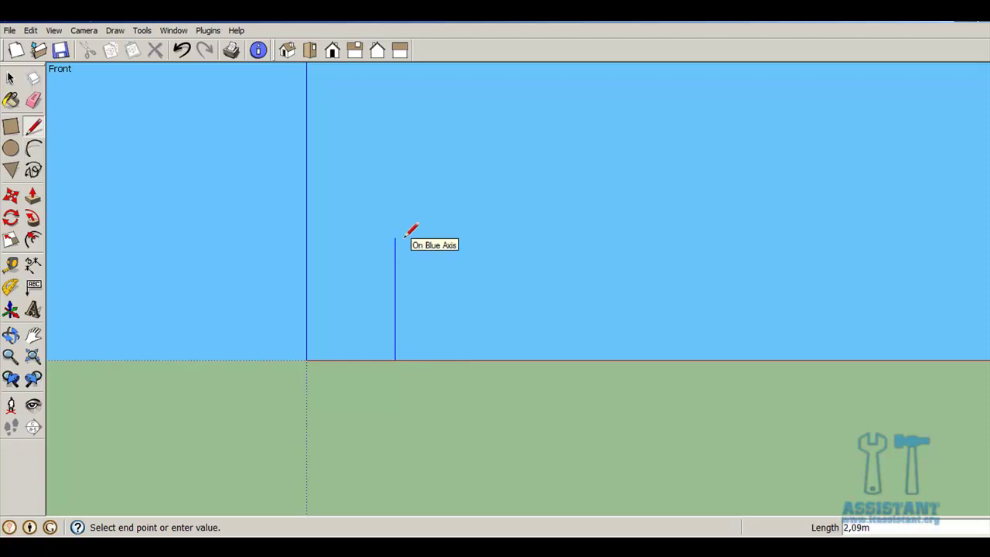
pyautogui.press('Escape')
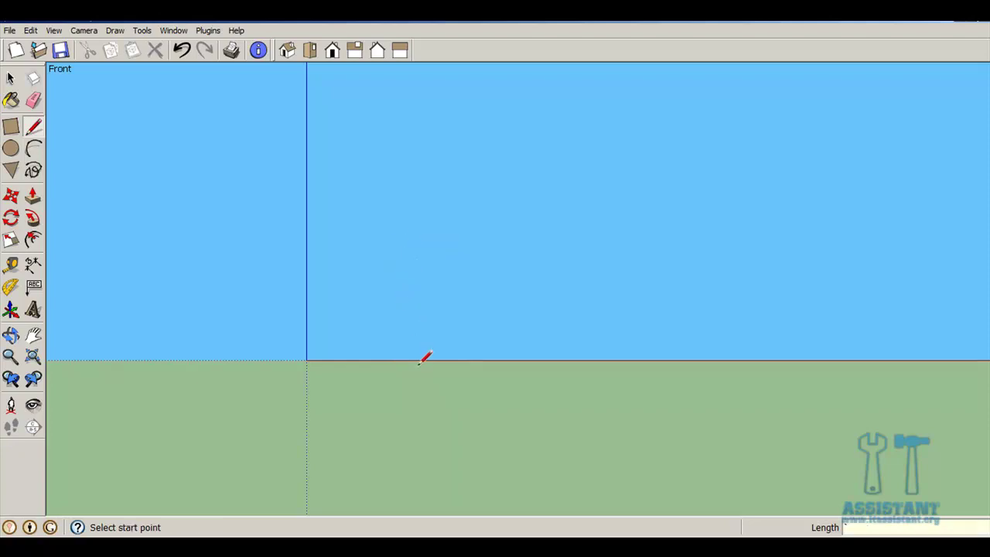
pyautogui.click(418, 360)
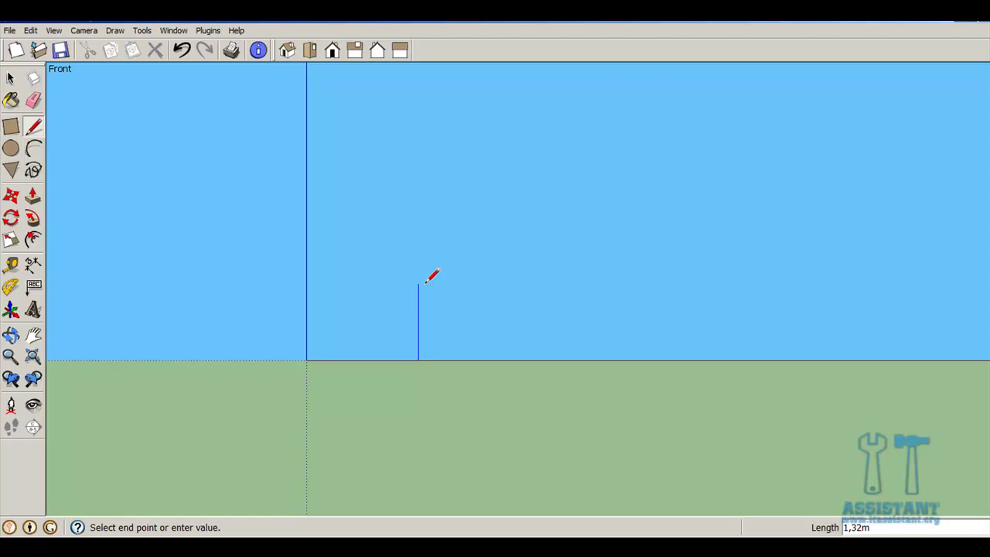
pyautogui.write('0,')
pyautogui.write('4')
pyautogui.press('Return')
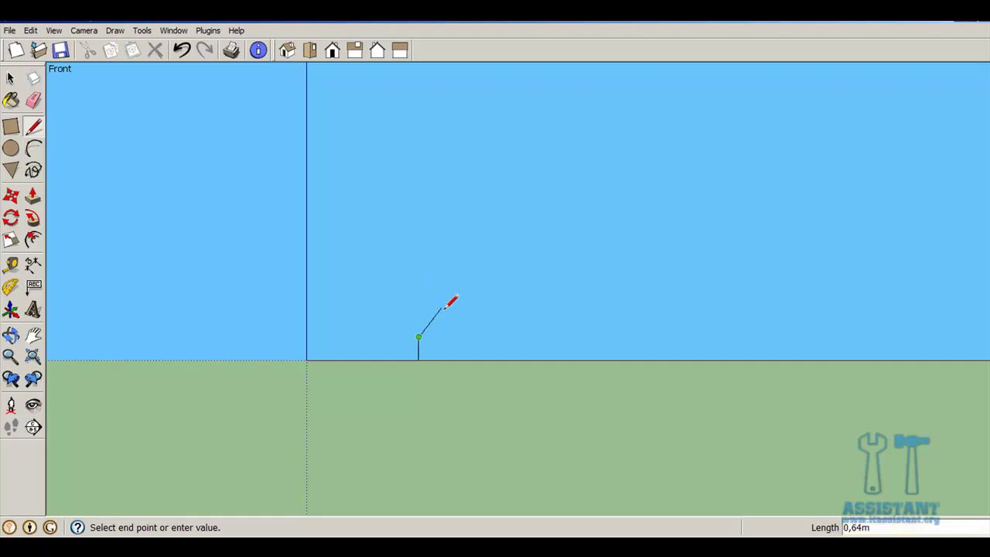
pyautogui.scroll(1, 440, 333)
pyautogui.scroll(3, 440, 335)
pyautogui.scroll(2, 433, 328)
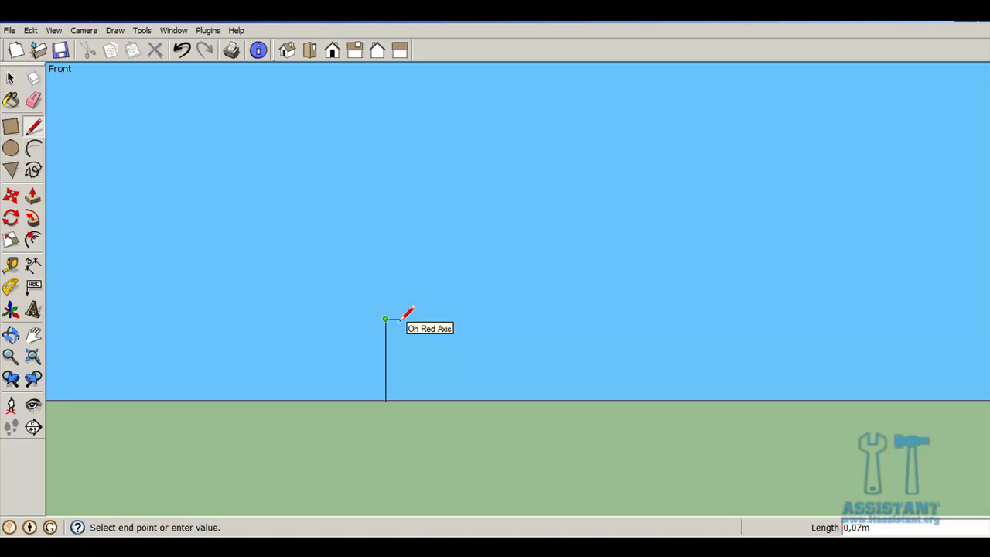
pyautogui.write('0,')
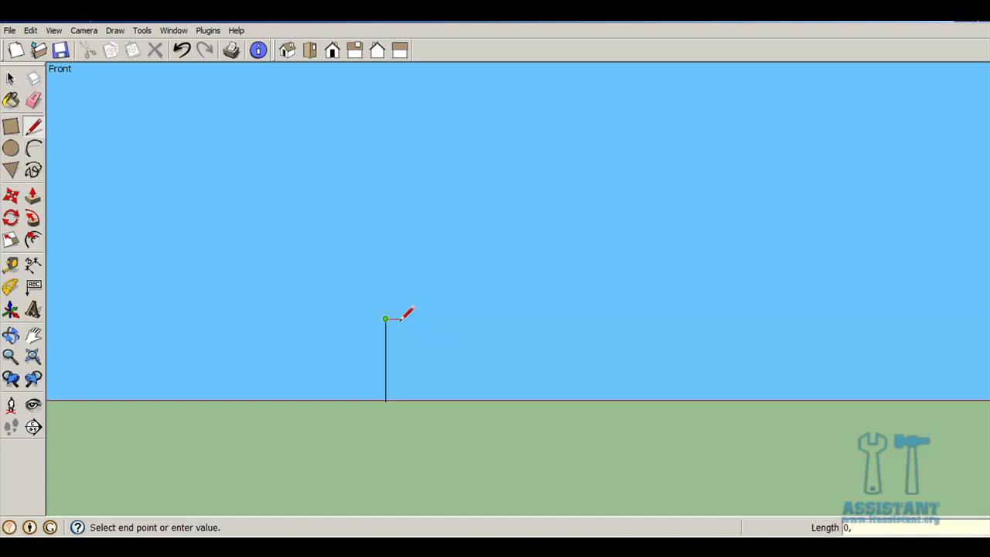
pyautogui.write('1')
pyautogui.press('Return')
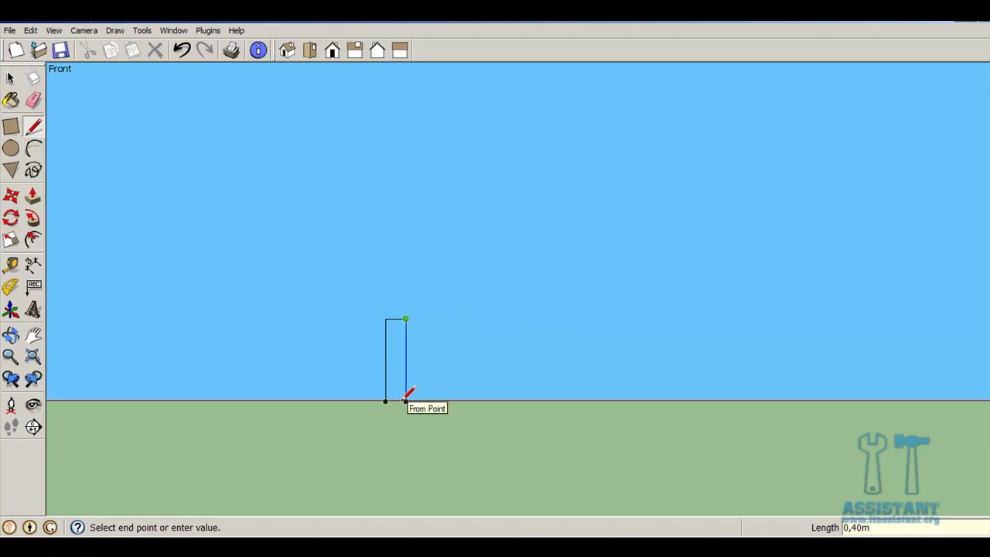
pyautogui.click(405, 400)
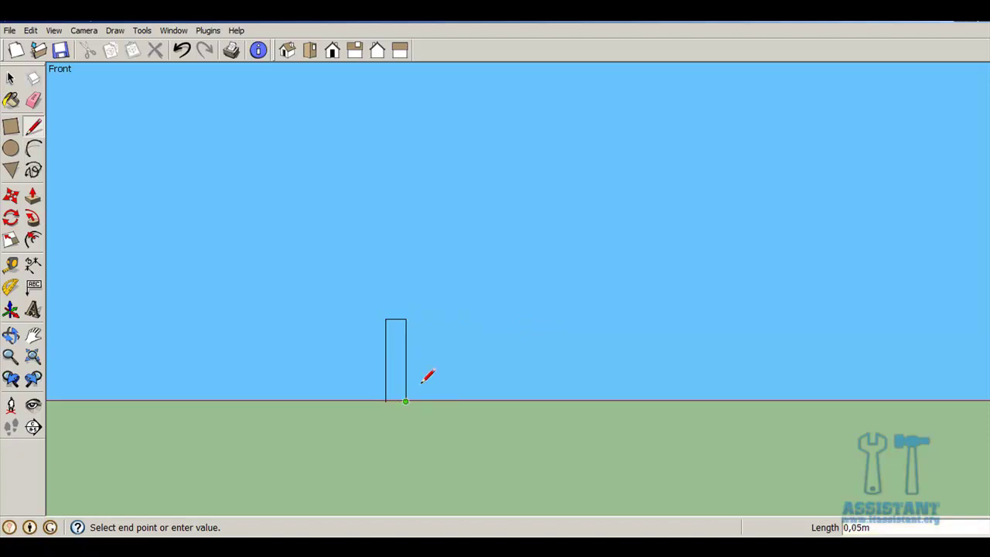
pyautogui.click(386, 401)
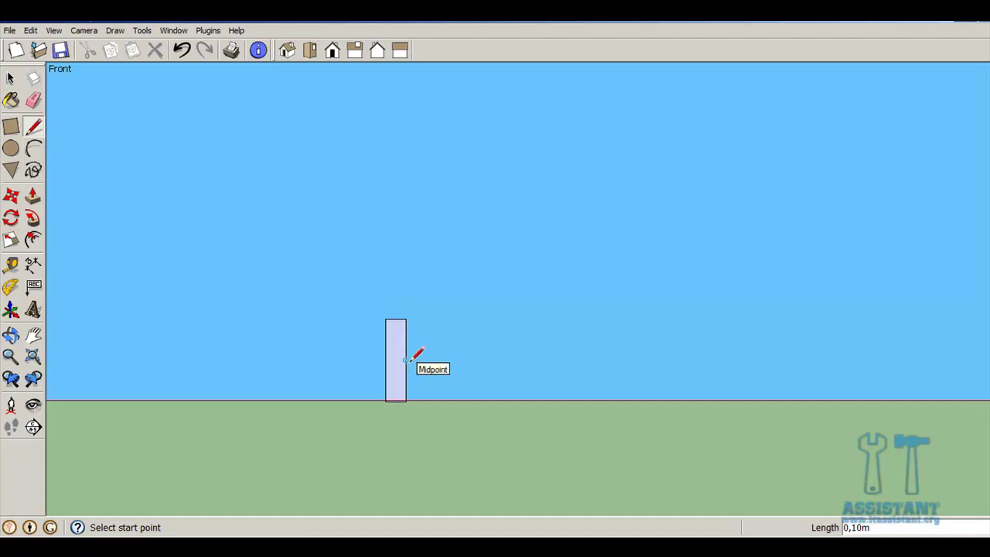
# Step: In Iso view, select the rectangle and move it about 0.11 m upward
pyautogui.click(286, 52)
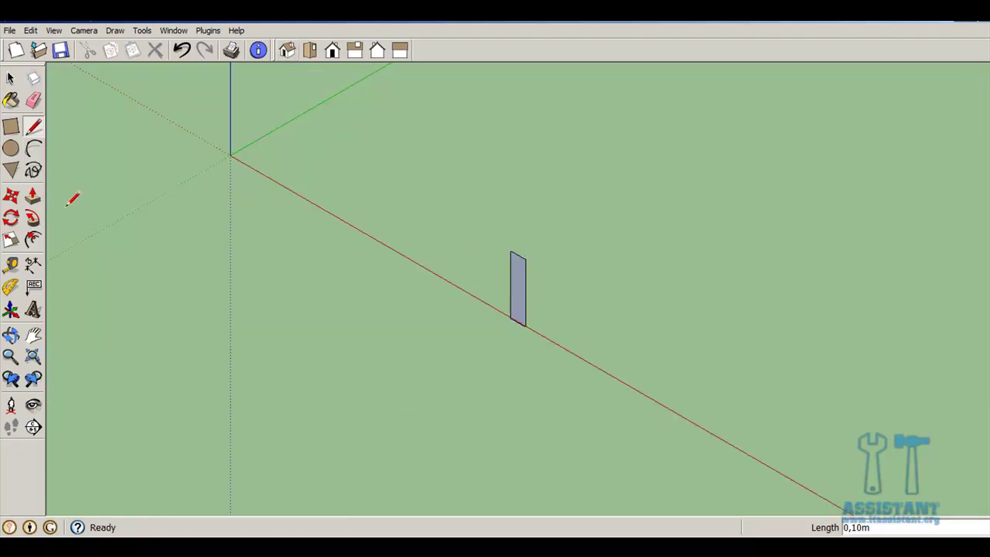
pyautogui.click(11, 78)
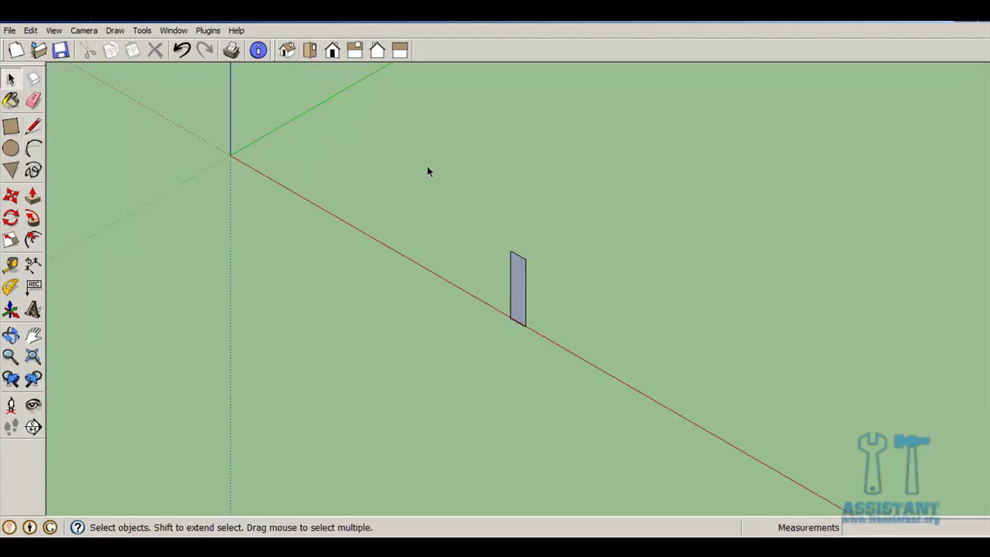
pyautogui.doubleClick(519, 285)
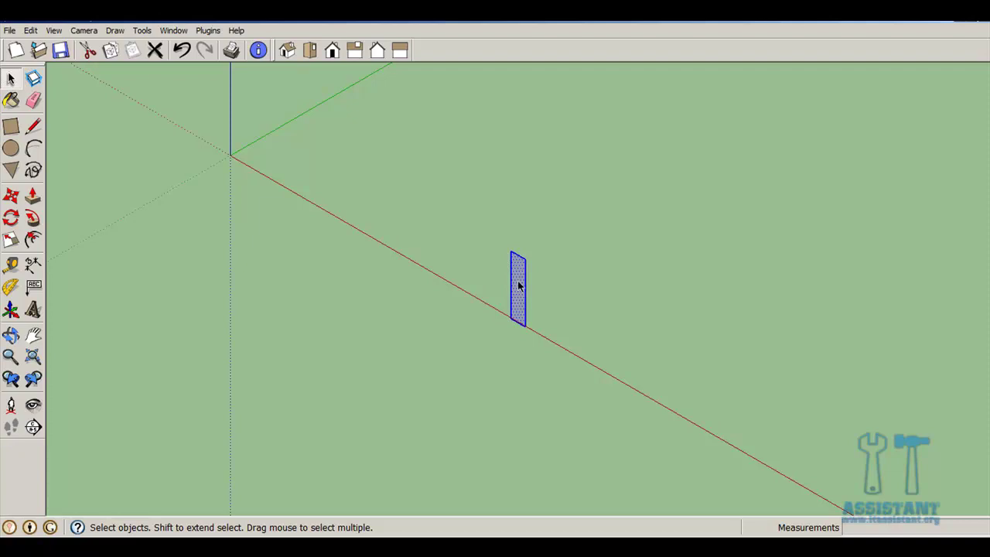
pyautogui.press('m')
pyautogui.click(524, 325)
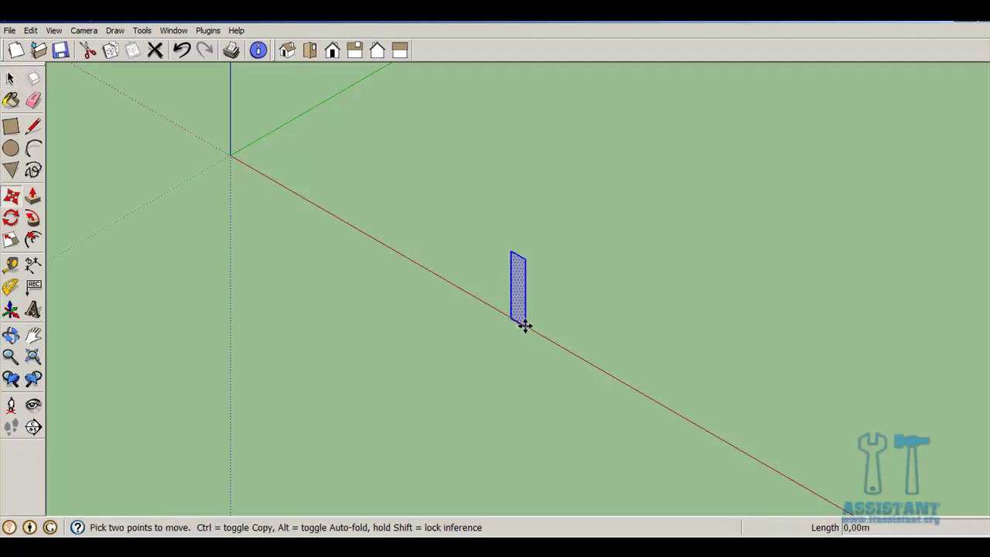
pyautogui.click(526, 308)
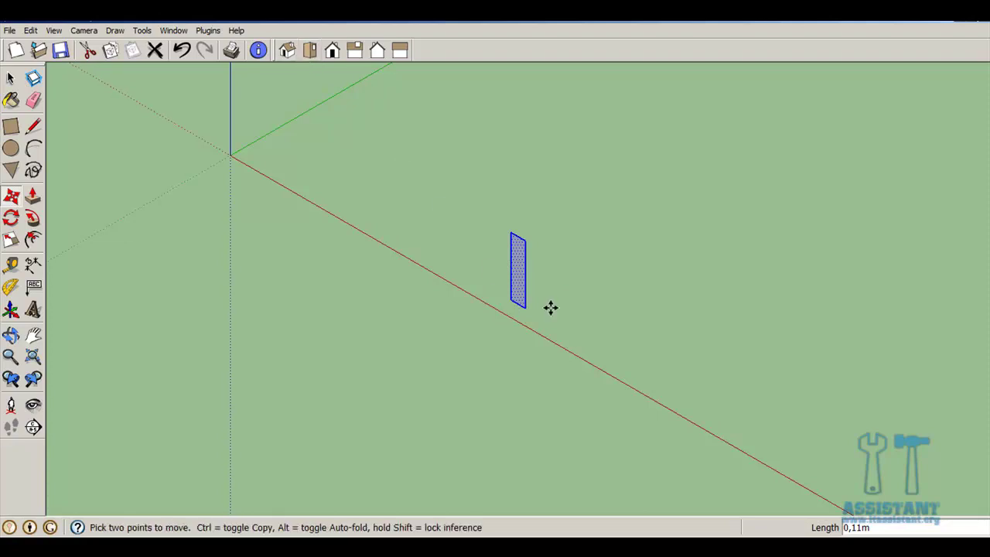
# Step: Check the raised rectangle from the Front view and clear the selection
pyautogui.scroll(2, 540, 302)
pyautogui.moveTo(540, 303)
pyautogui.mouseDown(button='middle')
pyautogui.moveTo(458, 184)
pyautogui.moveTo(588, 276)
pyautogui.moveTo(478, 276)
pyautogui.moveTo(523, 274)
pyautogui.moveTo(340, 256)
pyautogui.mouseUp(button='middle')
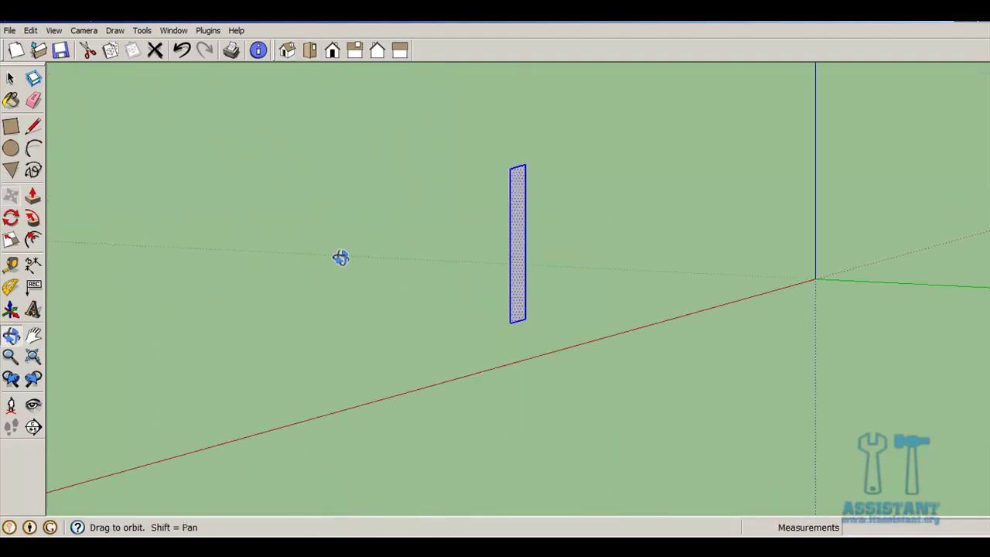
pyautogui.press('m')
pyautogui.click(329, 51)
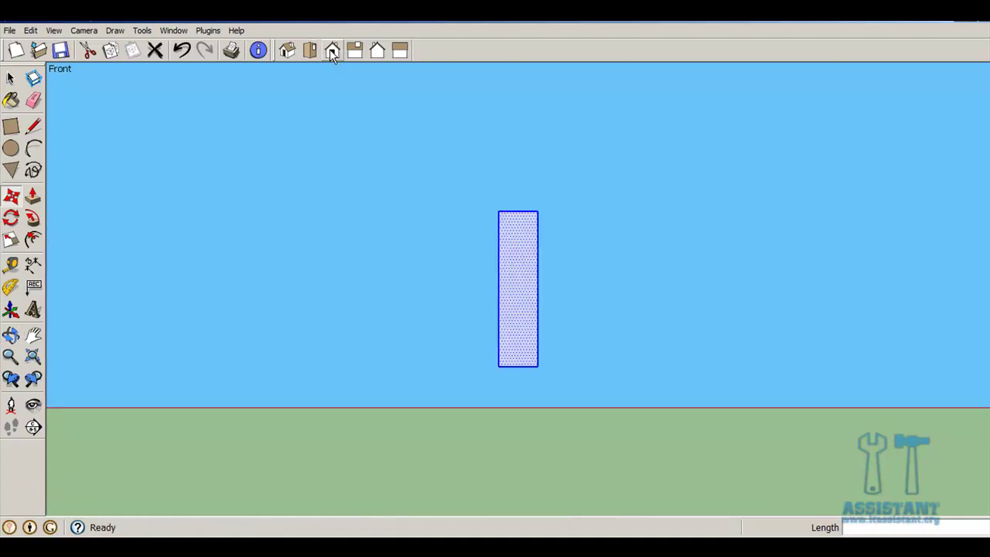
pyautogui.scroll(-3, 560, 281)
pyautogui.scroll(-1, 572, 316)
pyautogui.moveTo(556, 318)
pyautogui.mouseDown(button='middle')
pyautogui.moveTo(596, 353)
pyautogui.moveTo(575, 330)
pyautogui.mouseUp(button='middle')
pyautogui.scroll(2, 564, 325)
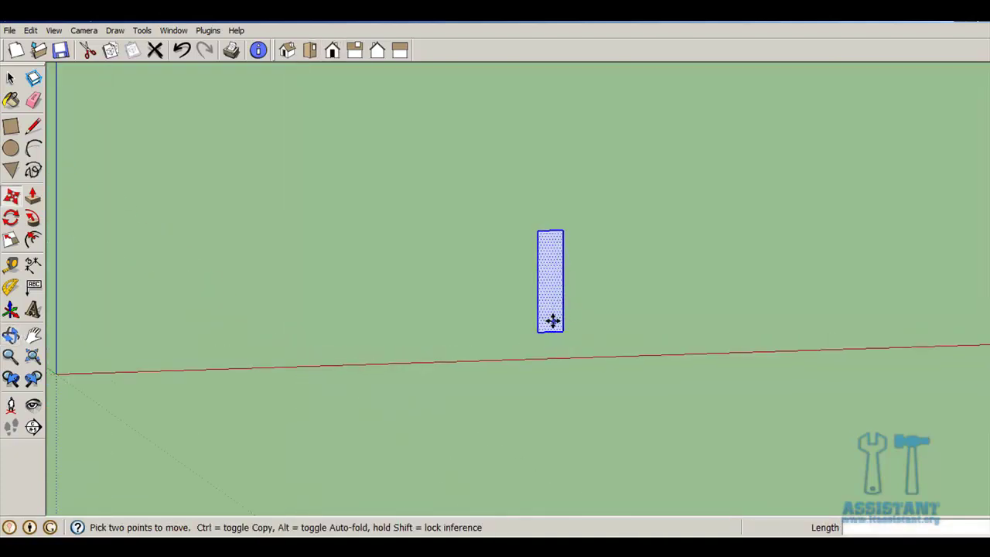
pyautogui.click(33, 196)
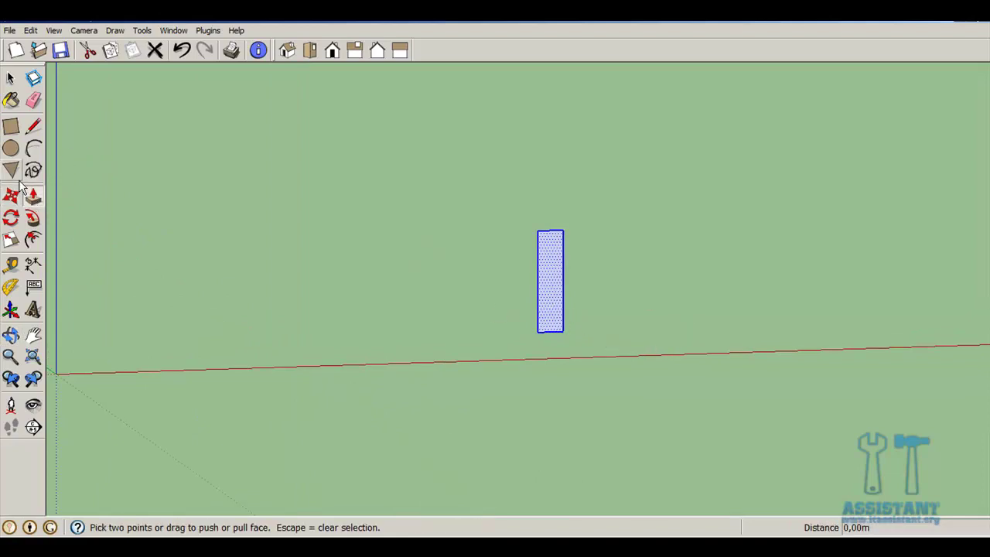
pyautogui.click(11, 78)
pyautogui.click(403, 259)
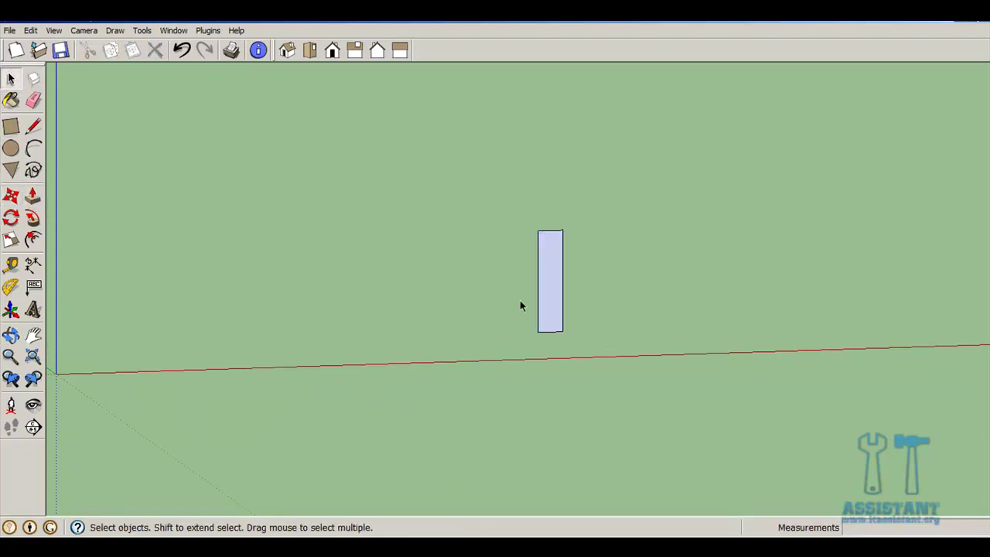
# Step: Push/pull the rectangle face out 0,25 m into a solid leg block
pyautogui.press('p')
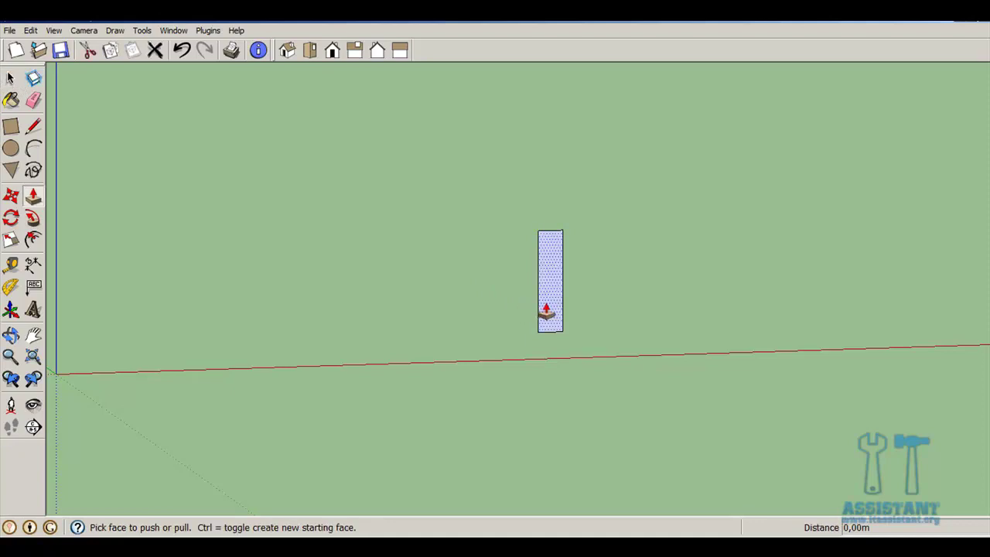
pyautogui.moveTo(548, 314); pyautogui.dragTo(580, 354)
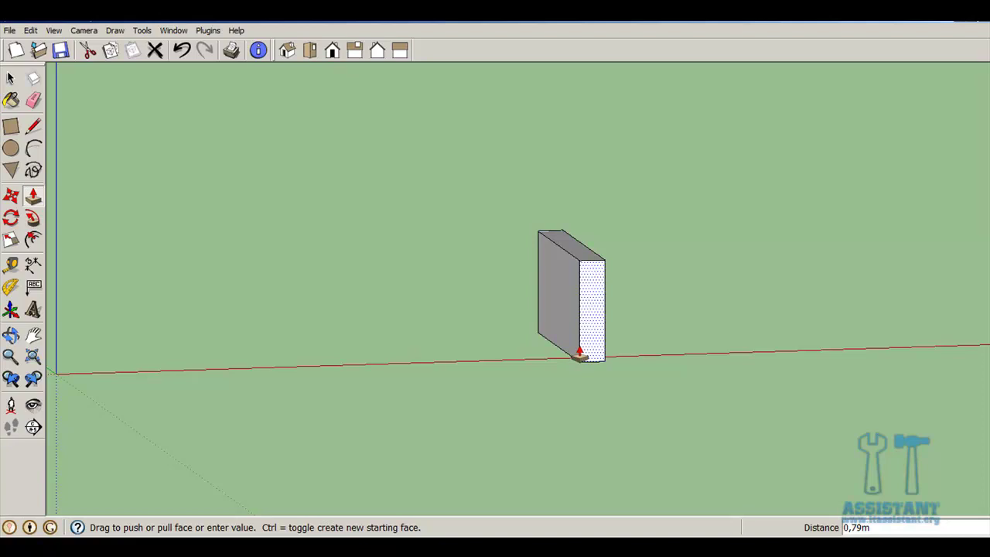
pyautogui.write('2')
pyautogui.press('BackSpace')
pyautogui.write('0,')
pyautogui.write('25')
pyautogui.press('Return')
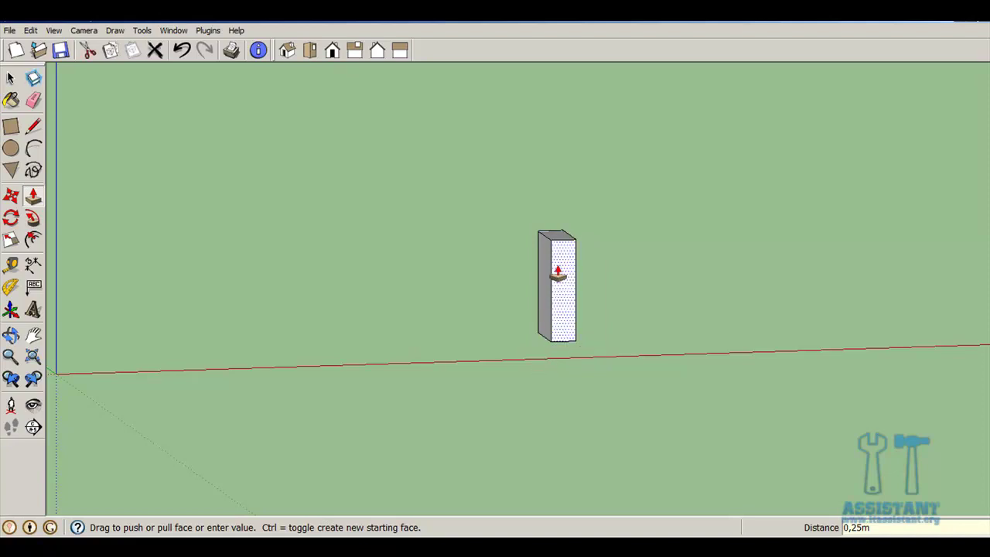
pyautogui.moveTo(553, 250)
pyautogui.mouseDown(button='middle')
pyautogui.moveTo(646, 290)
pyautogui.moveTo(738, 294)
pyautogui.mouseUp(button='middle')
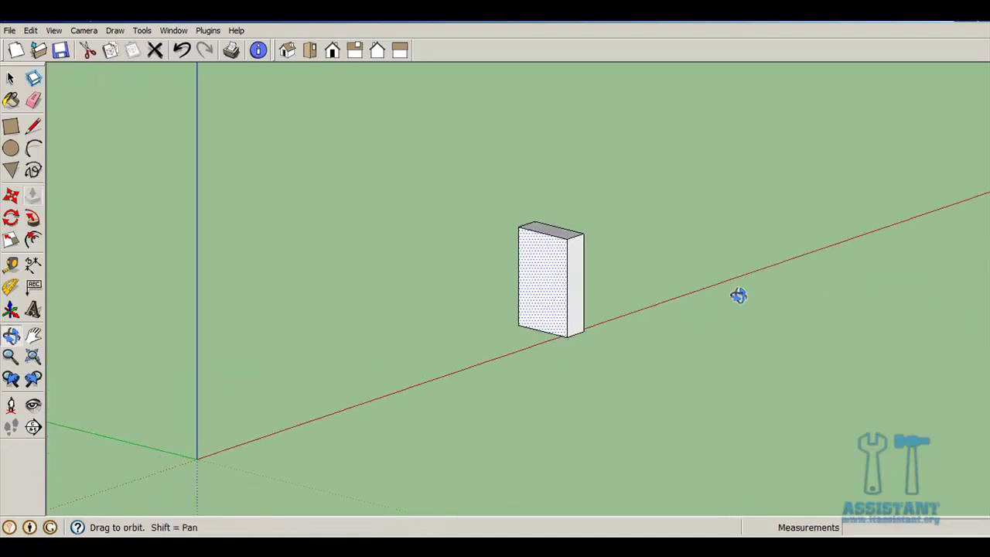
# Step: Switch the camera back to Perspective
pyautogui.scroll(2, 560, 258)
pyautogui.scroll(1, 569, 261)
pyautogui.moveTo(570, 261); pyautogui.dragTo(571, 276, button='middle')
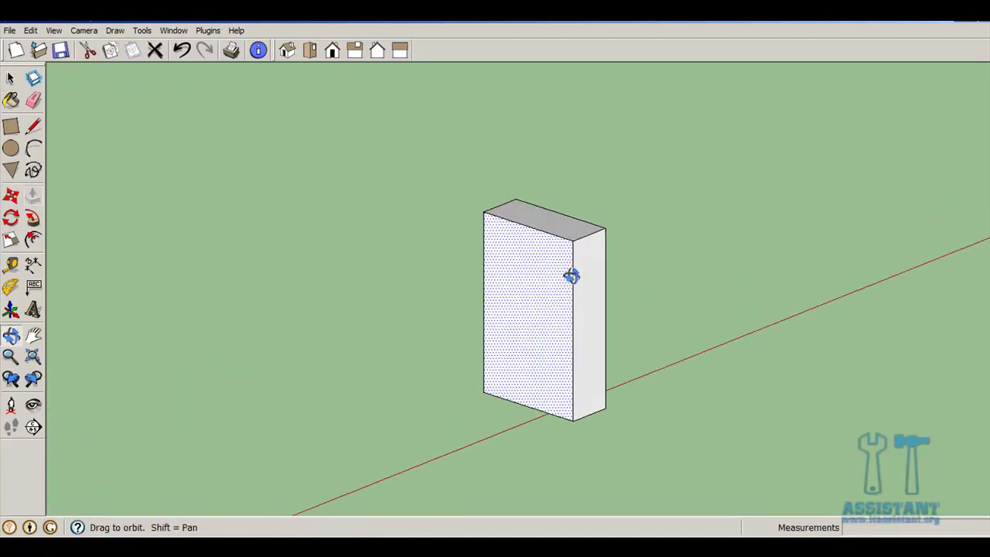
pyautogui.click(89, 30)
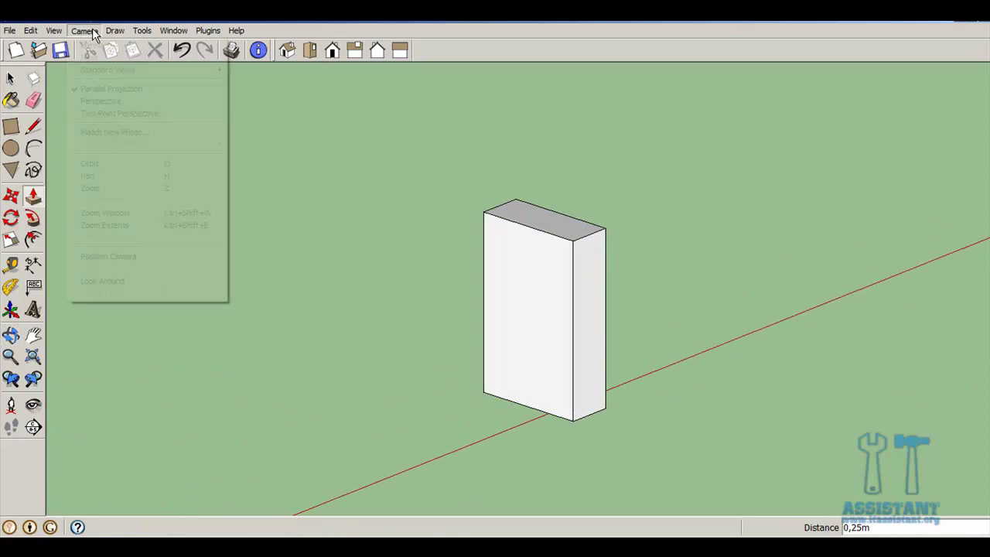
pyautogui.click(101, 102)
# Step: Select the whole leg block with all its faces and edges
pyautogui.scroll(1, 526, 294)
pyautogui.scroll(2, 520, 302)
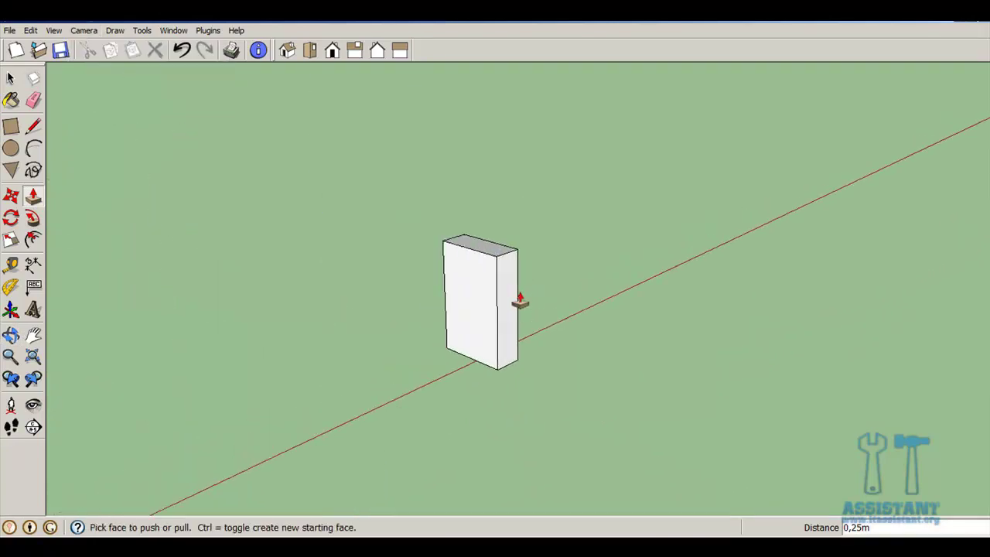
pyautogui.scroll(2, 517, 307)
pyautogui.scroll(-2, 519, 305)
pyautogui.moveTo(535, 303); pyautogui.dragTo(426, 307, button='middle')
pyautogui.press('space')
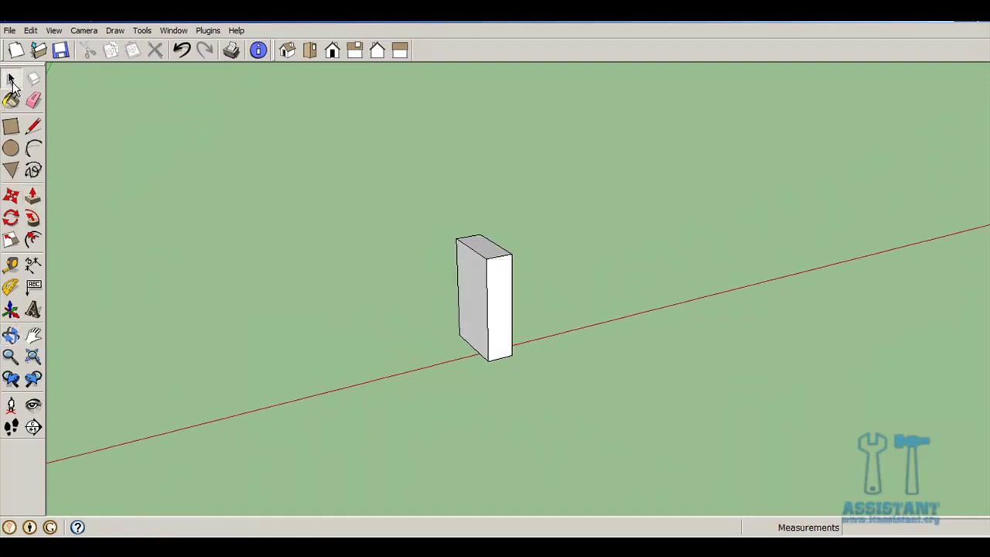
pyautogui.tripleClick(503, 320)
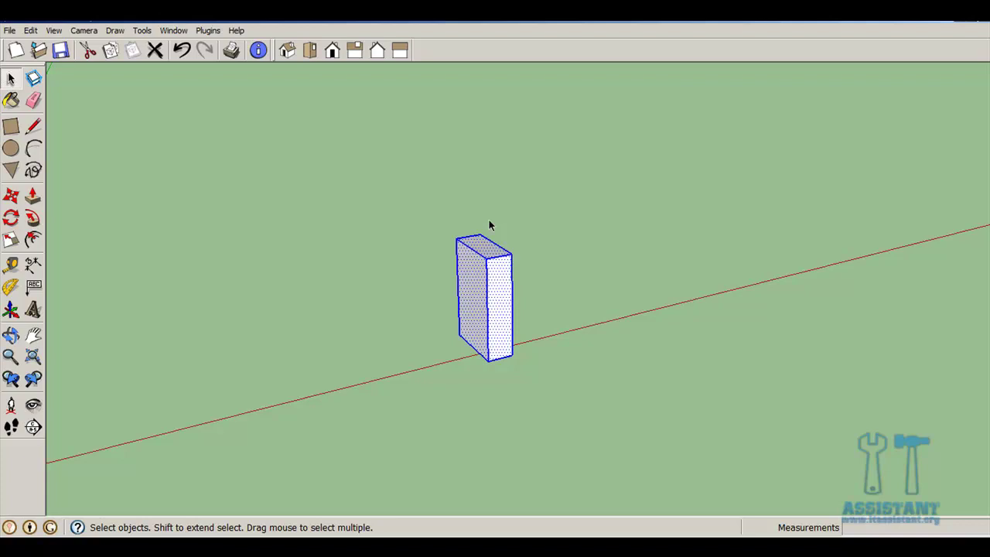
# Step: Make the selected block a component named 'Picior bancutta'
pyautogui.press('g')
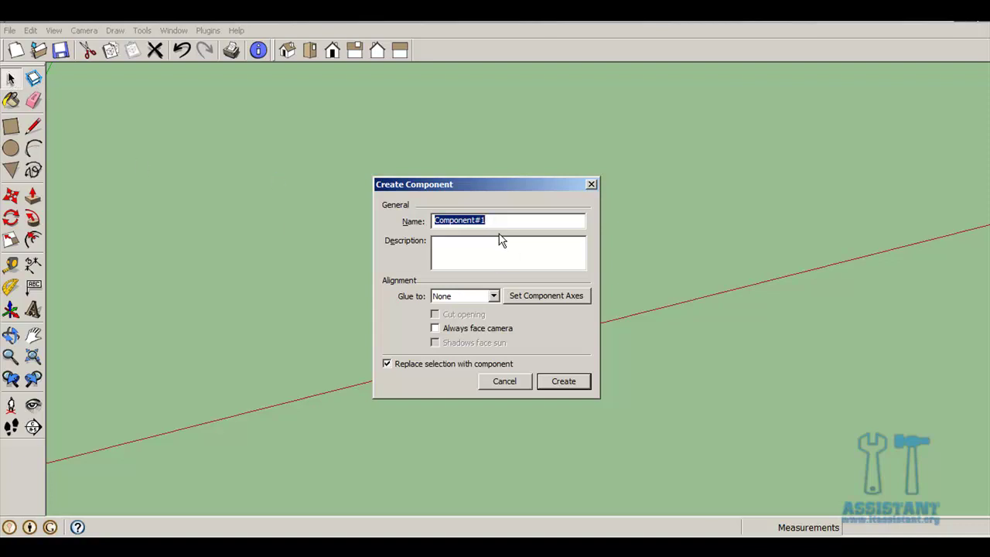
pyautogui.write('Pi')
pyautogui.write('cior ')
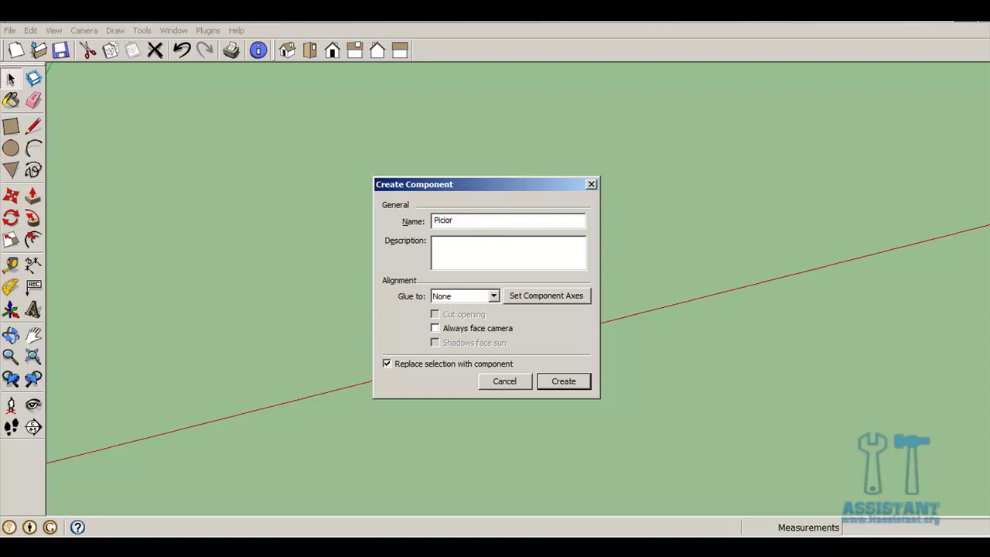
pyautogui.write('bancu')
pyautogui.write('t')
pyautogui.write('ta')
pyautogui.click(576, 383)
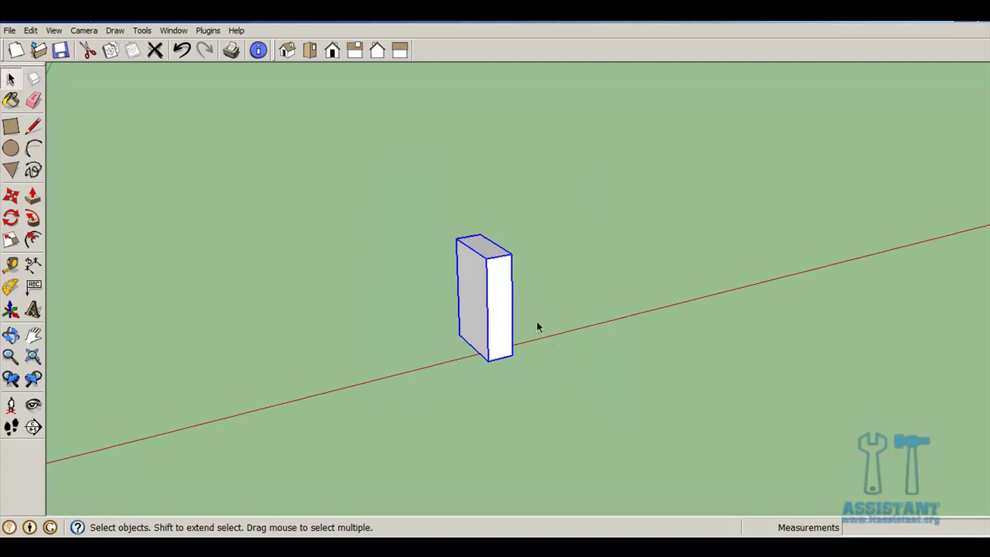
# Step: Copy the leg 2,27 m along the red axis, then view both legs from the front
pyautogui.moveTo(593, 293); pyautogui.dragTo(575, 304, button='middle')
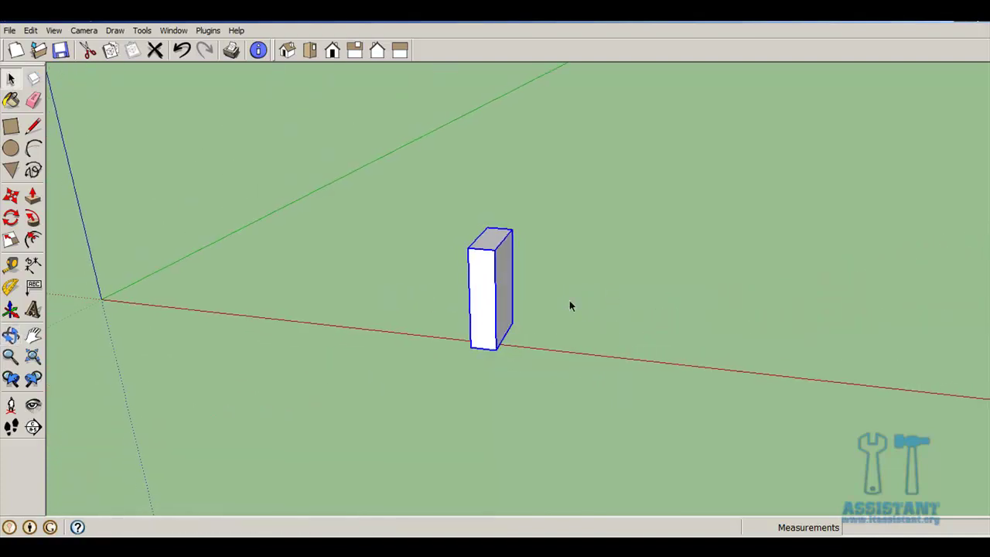
pyautogui.scroll(-2, 567, 302)
pyautogui.scroll(-1, 567, 303)
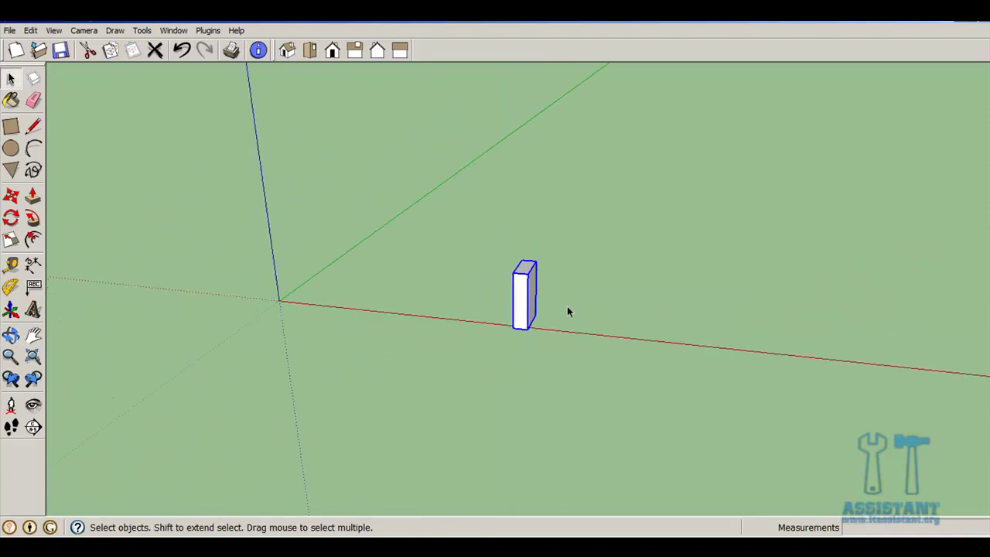
pyautogui.press('m')
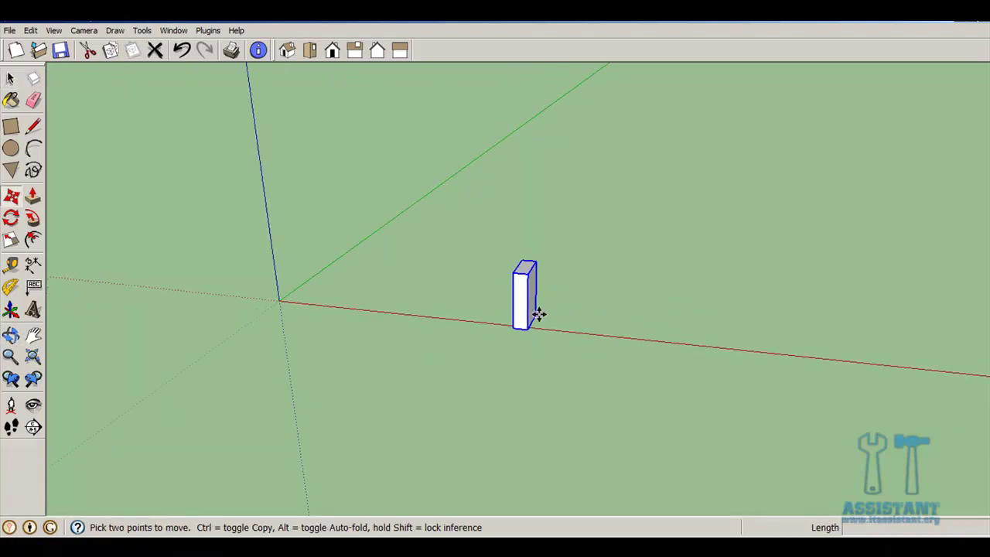
pyautogui.click(537, 315)
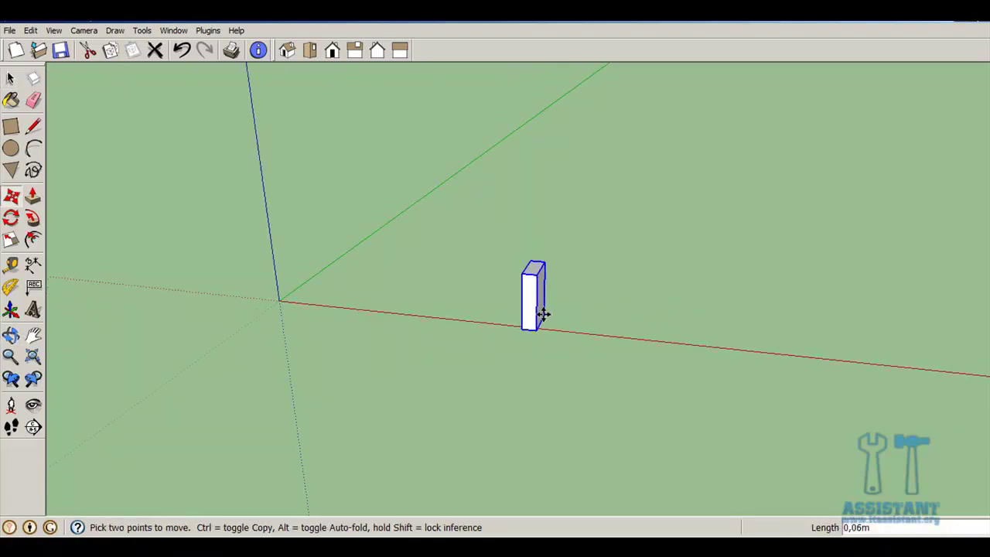
pyautogui.press('ctrl')
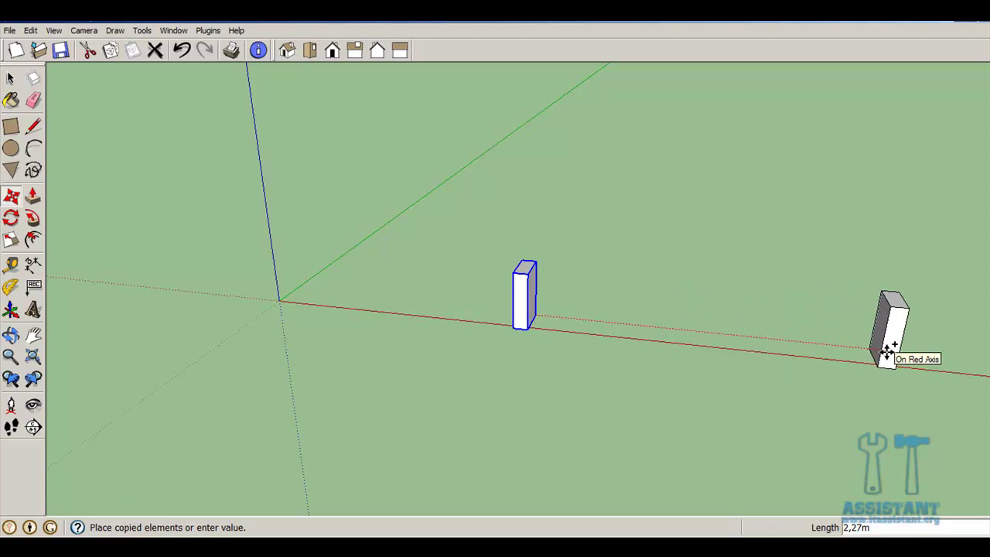
pyautogui.click(887, 352)
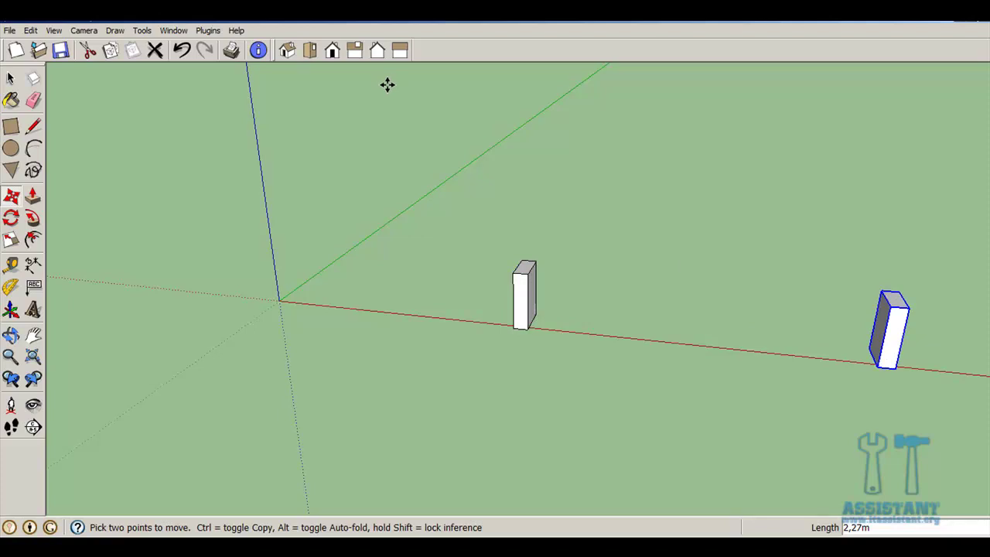
pyautogui.click(333, 52)
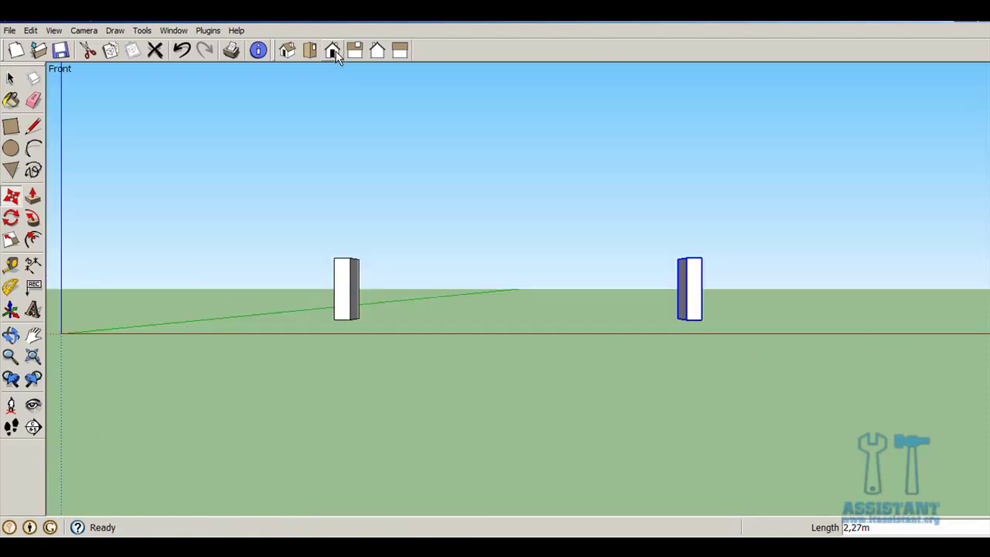
# Step: In parallel projection, draw a 2,39 m by 0,08 m rectangle spanning above both legs
pyautogui.click(90, 31)
pyautogui.click(111, 89)
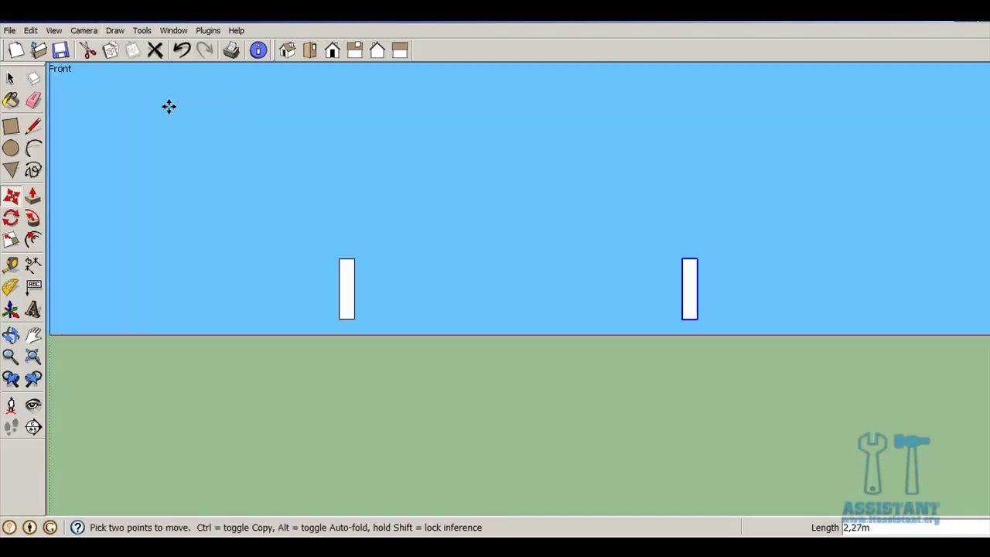
pyautogui.click(11, 127)
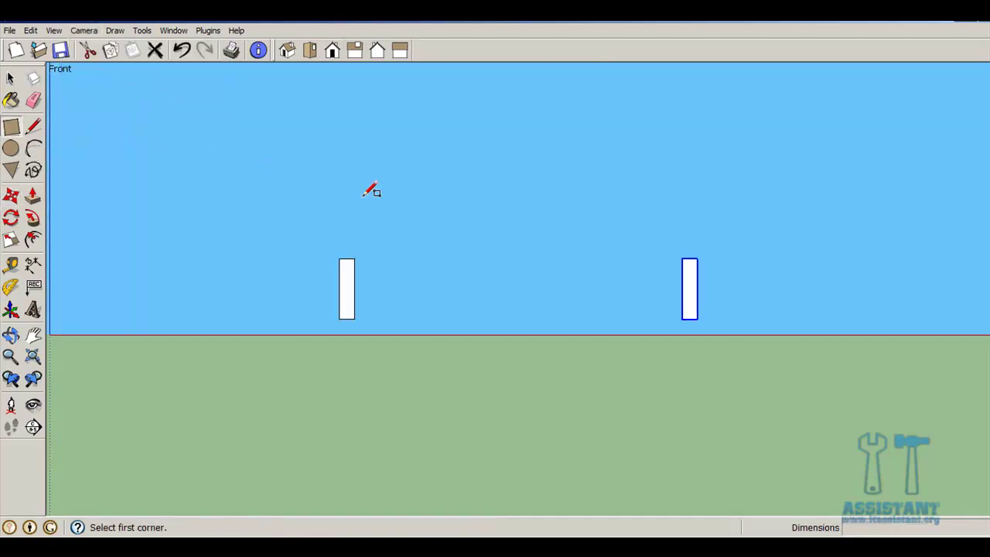
pyautogui.click(339, 219)
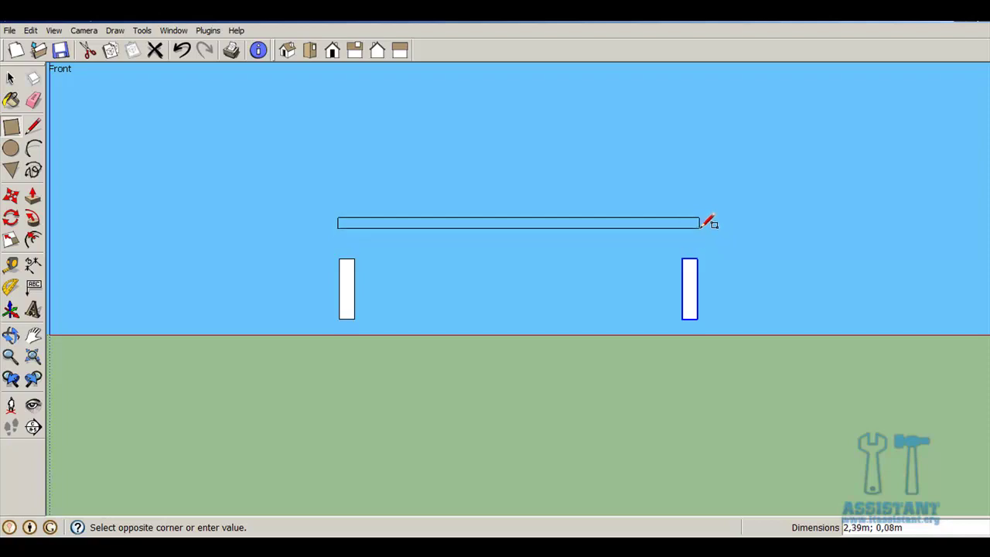
pyautogui.click(702, 224)
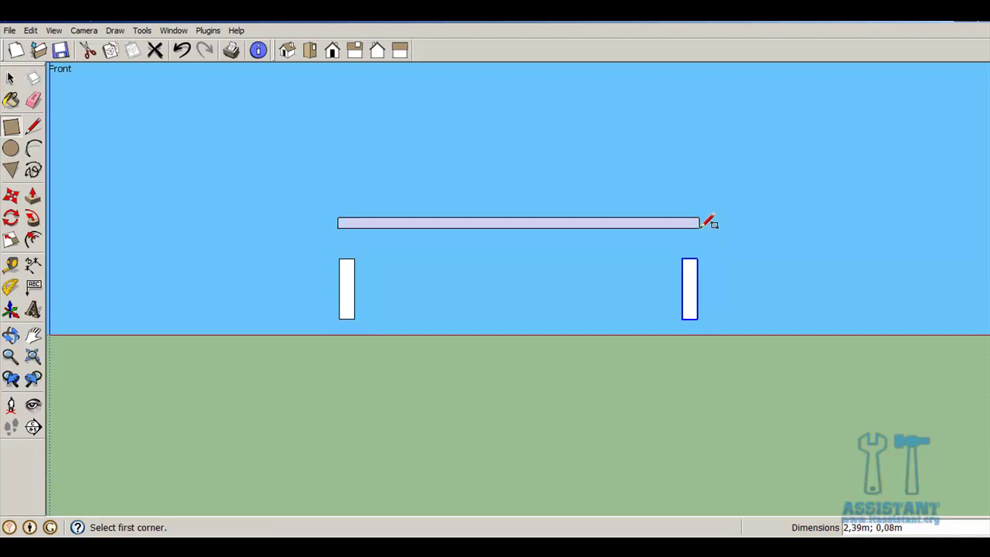
# Step: Return to the isometric view and measure 0,52 m from the first leg's top corner toward the rail
pyautogui.click(289, 52)
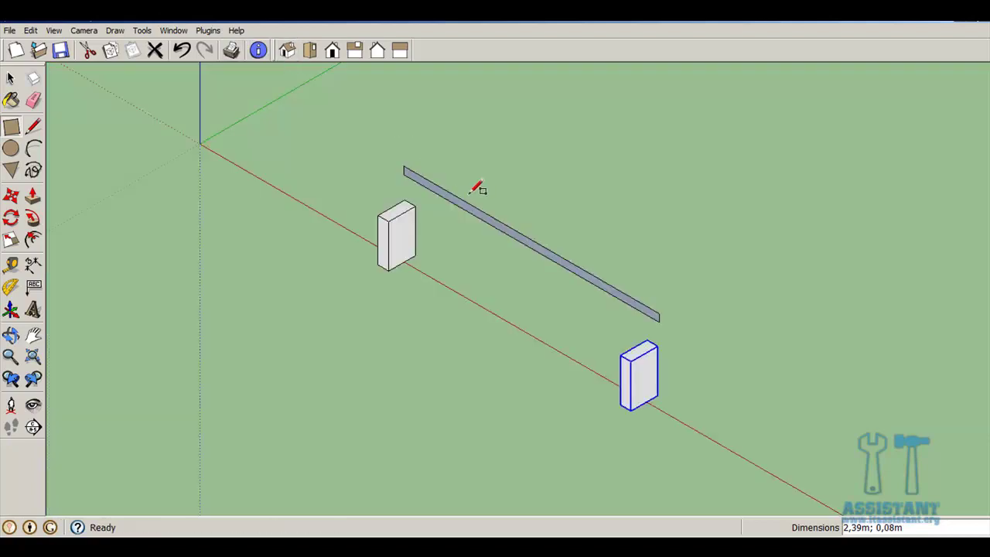
pyautogui.click(11, 265)
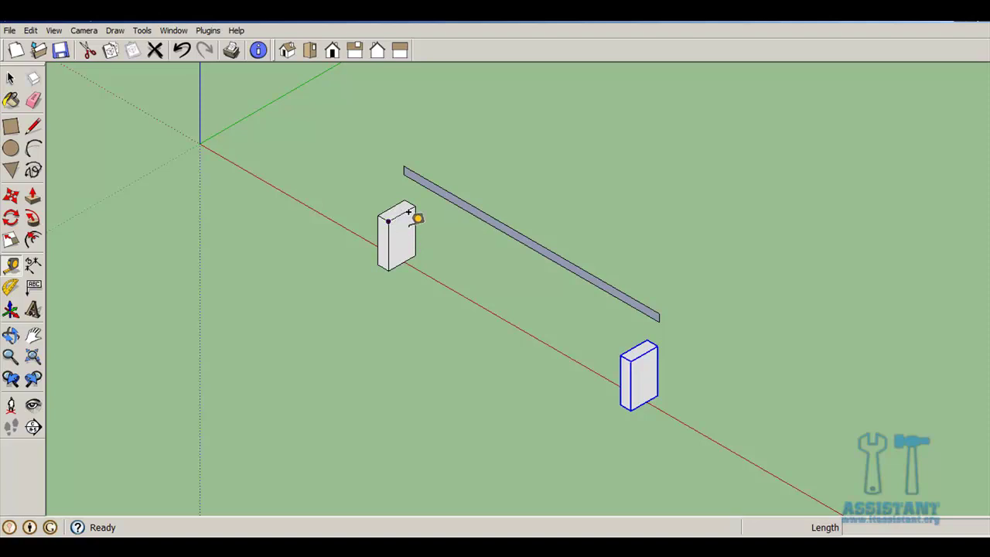
pyautogui.click(415, 207)
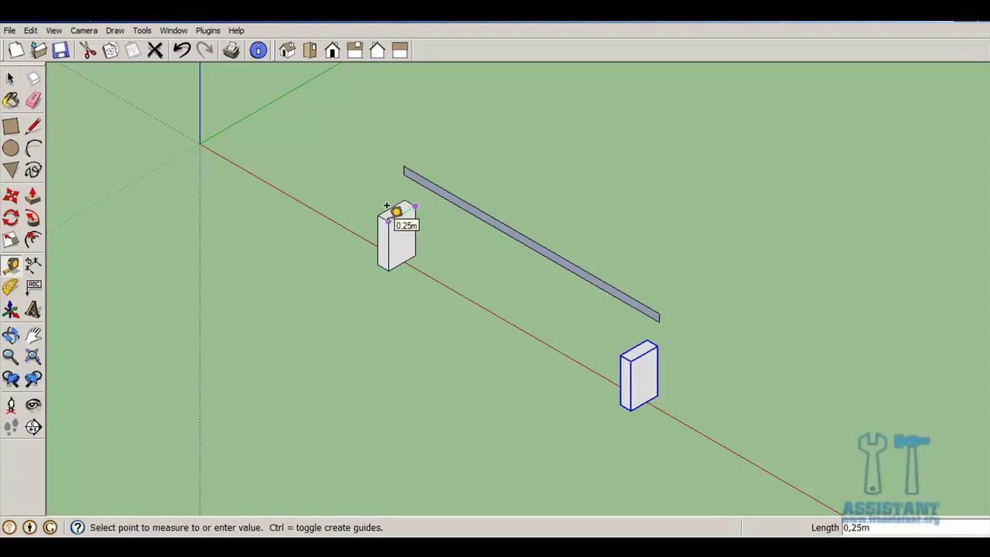
pyautogui.click(430, 150)
# Step: Begin extruding the flat seat rectangle with Push/Pull
pyautogui.click(33, 195)
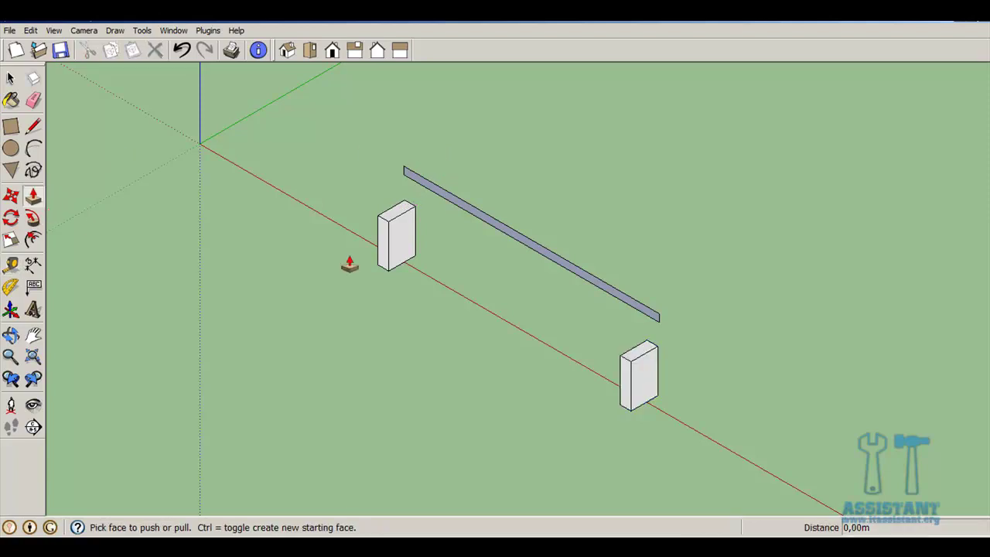
pyautogui.click(418, 187)
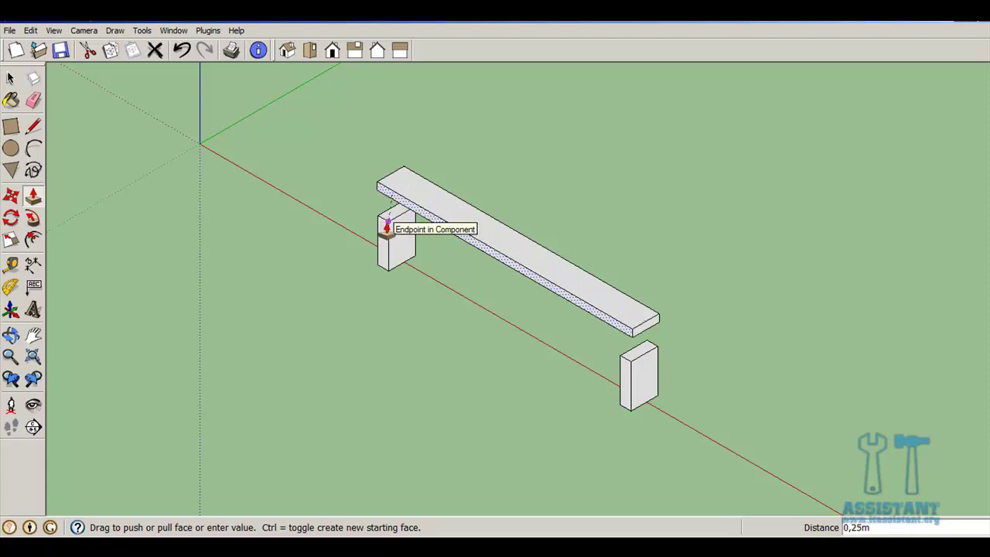
pyautogui.scroll(2, 387, 228)
pyautogui.scroll(2, 389, 226)
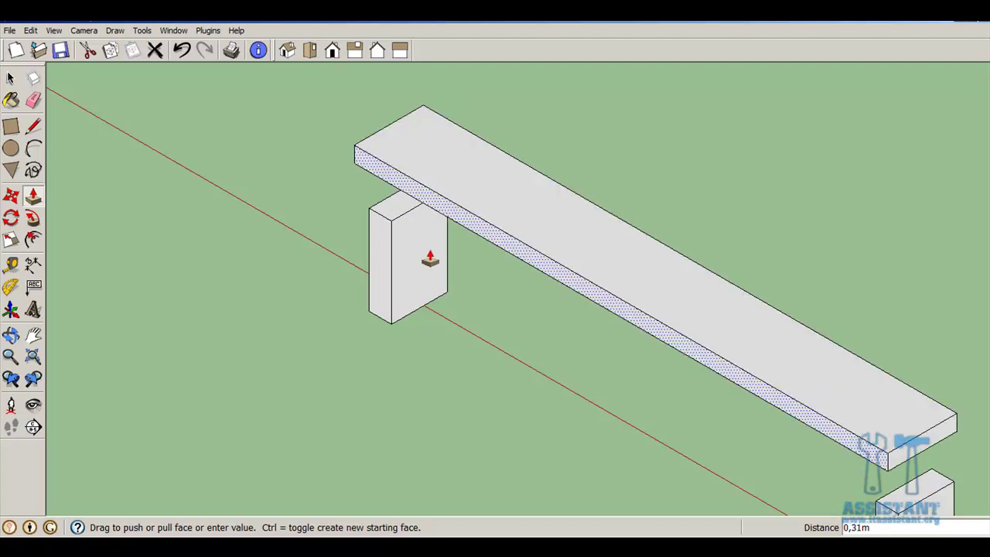
pyautogui.scroll(-2, 430, 260)
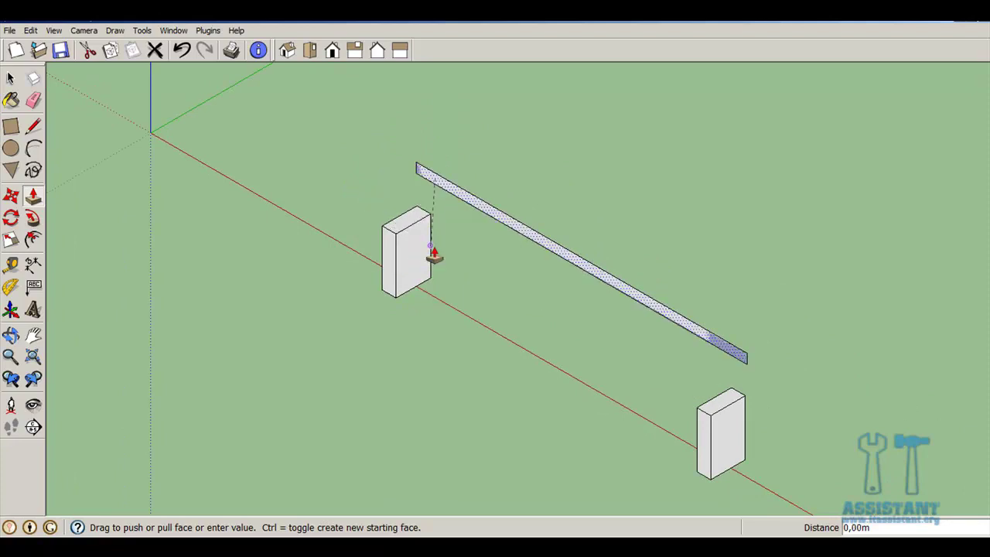
# Step: Cancel the unfinished extrusion and draw a vertical reference edge up from the front leg's top corner
pyautogui.press('Escape')
pyautogui.press('o')
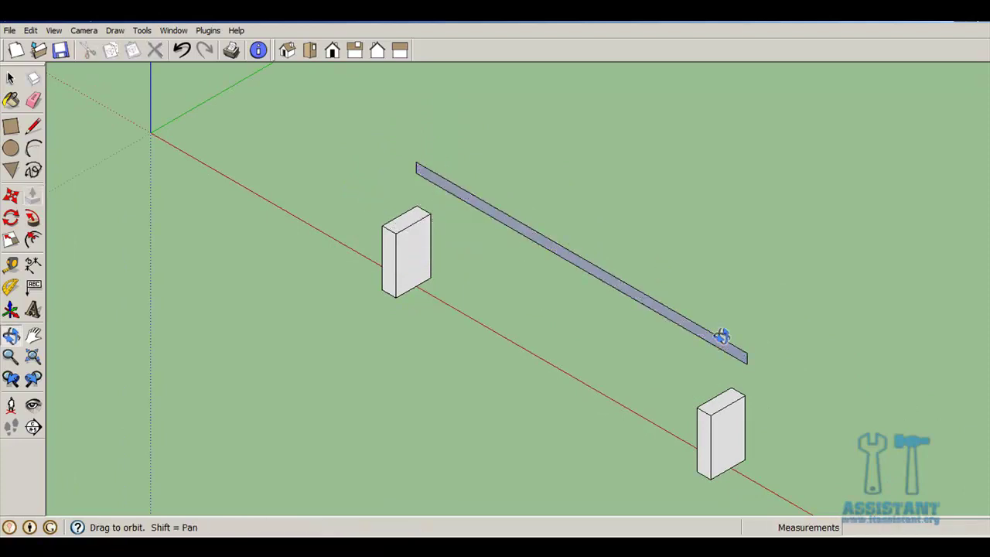
pyautogui.moveTo(721, 336)
pyautogui.mouseDown()
pyautogui.moveTo(485, 201)
pyautogui.moveTo(495, 153)
pyautogui.mouseUp()
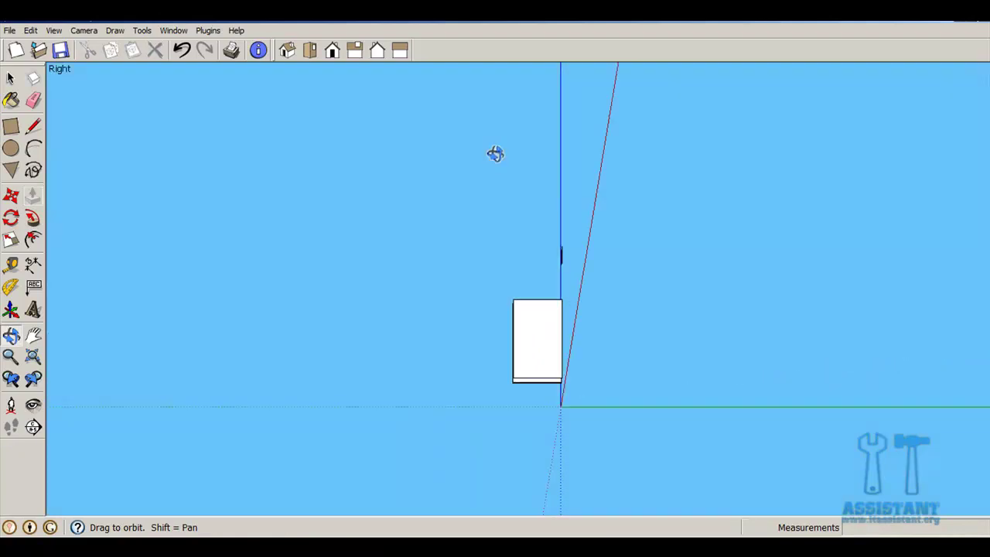
pyautogui.press('p')
pyautogui.press('l')
pyautogui.moveTo(561, 255)
pyautogui.mouseDown(button='middle')
pyautogui.moveTo(643, 283)
pyautogui.moveTo(534, 323)
pyautogui.mouseUp(button='middle')
pyautogui.click(516, 343)
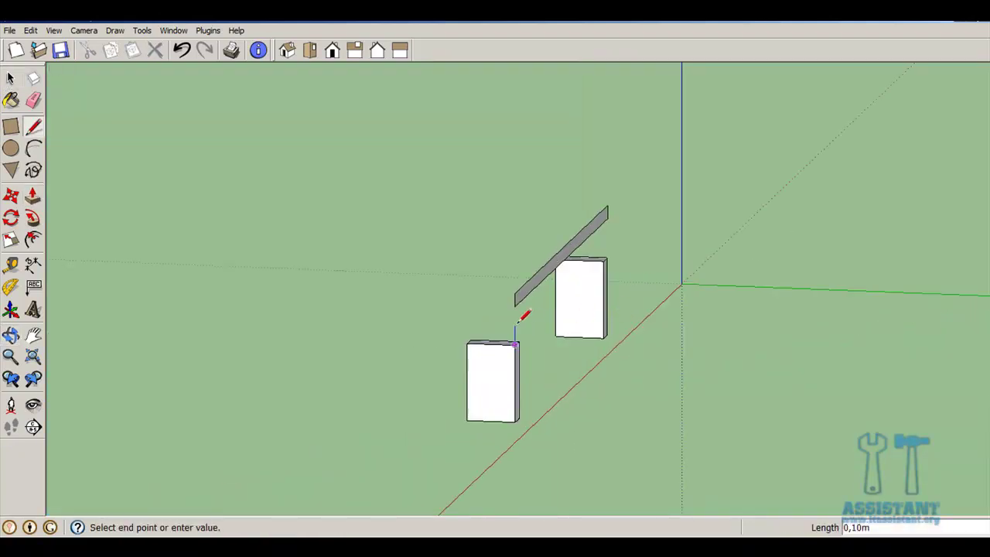
pyautogui.click(516, 214)
# Step: Push/Pull the plank face up into a solid slab 0,25 m thick
pyautogui.scroll(1, 526, 284)
pyautogui.moveTo(526, 283)
pyautogui.mouseDown(button='middle')
pyautogui.moveTo(522, 310)
pyautogui.moveTo(393, 304)
pyautogui.moveTo(455, 318)
pyautogui.moveTo(564, 320)
pyautogui.moveTo(414, 319)
pyautogui.moveTo(630, 312)
pyautogui.moveTo(495, 281)
pyautogui.mouseUp(button='middle')
pyautogui.scroll(2, 393, 305)
pyautogui.scroll(1, 395, 313)
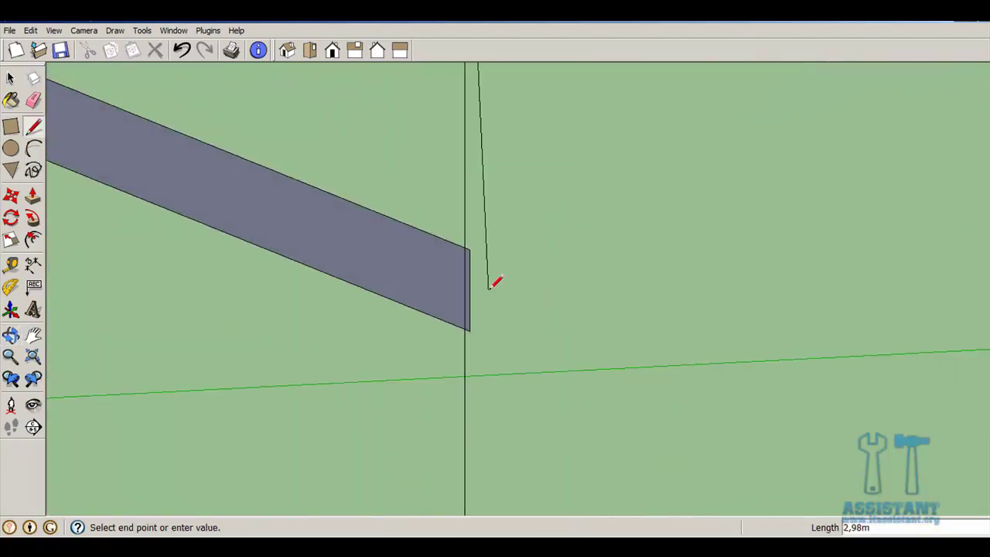
pyautogui.scroll(-2, 494, 283)
pyautogui.scroll(-2, 491, 285)
pyautogui.scroll(-1, 479, 305)
pyautogui.moveTo(431, 327); pyautogui.dragTo(489, 319, button='middle')
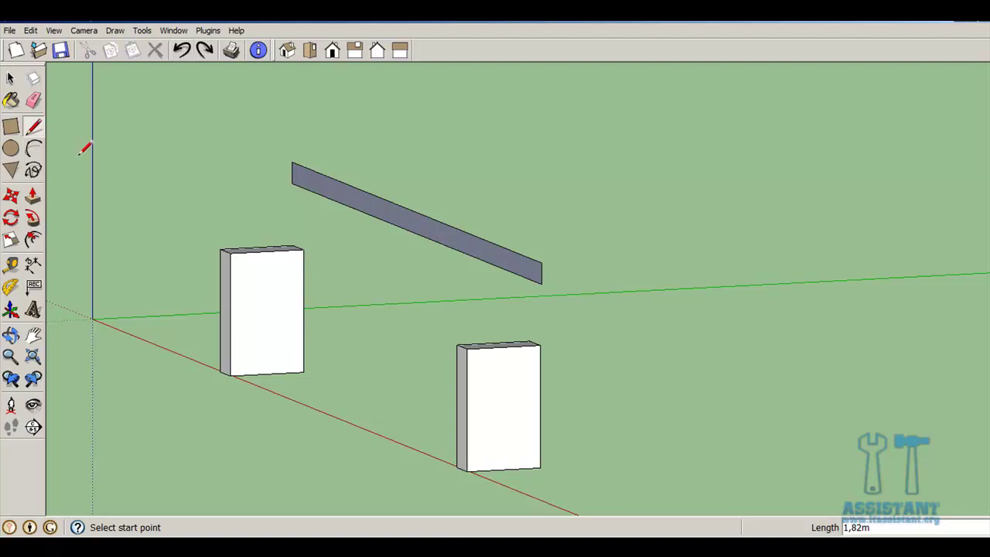
pyautogui.click(33, 197)
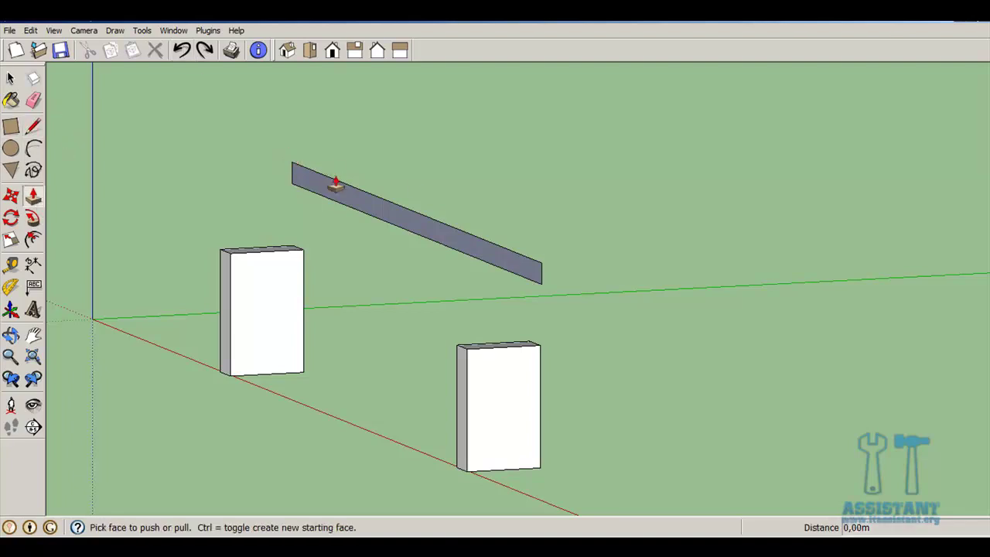
pyautogui.click(332, 194)
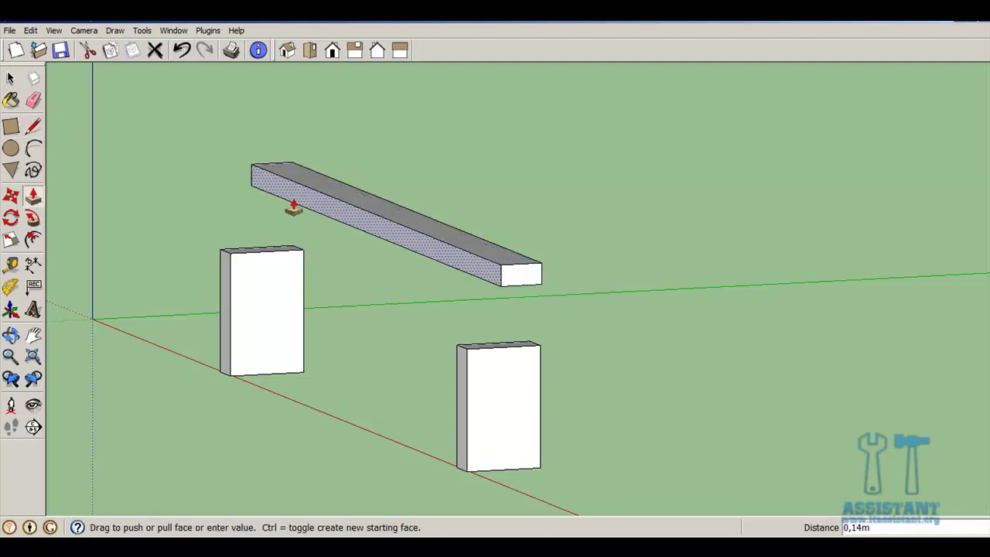
pyautogui.click(236, 232)
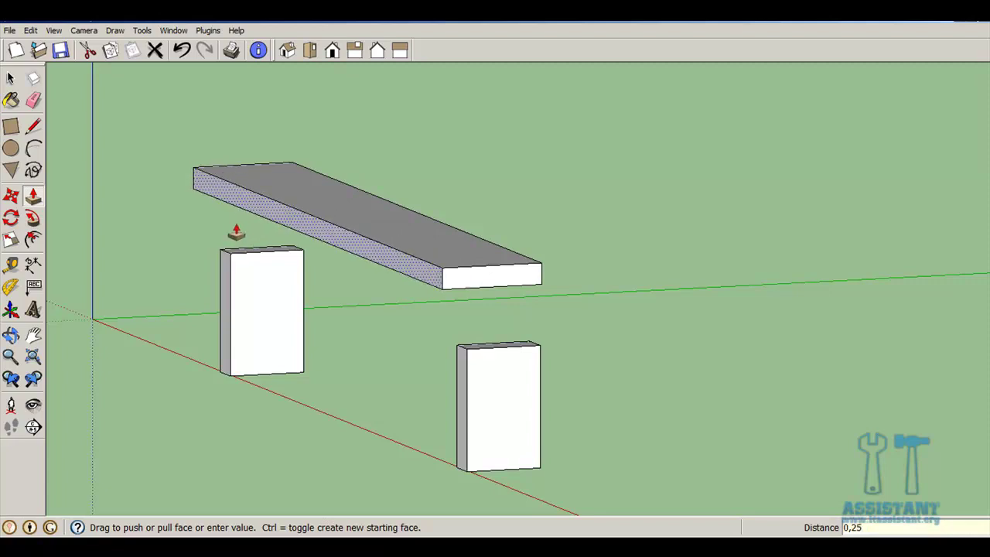
pyautogui.press('Return')
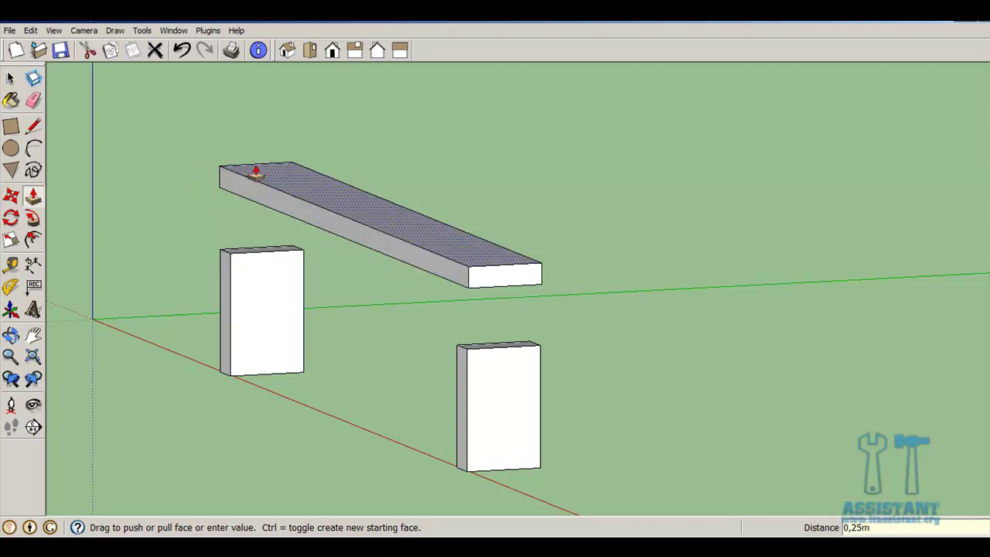
pyautogui.press('space')
# Step: Make the whole seat slab a component named 'Sezut bancuta'
pyautogui.tripleClick(386, 222)
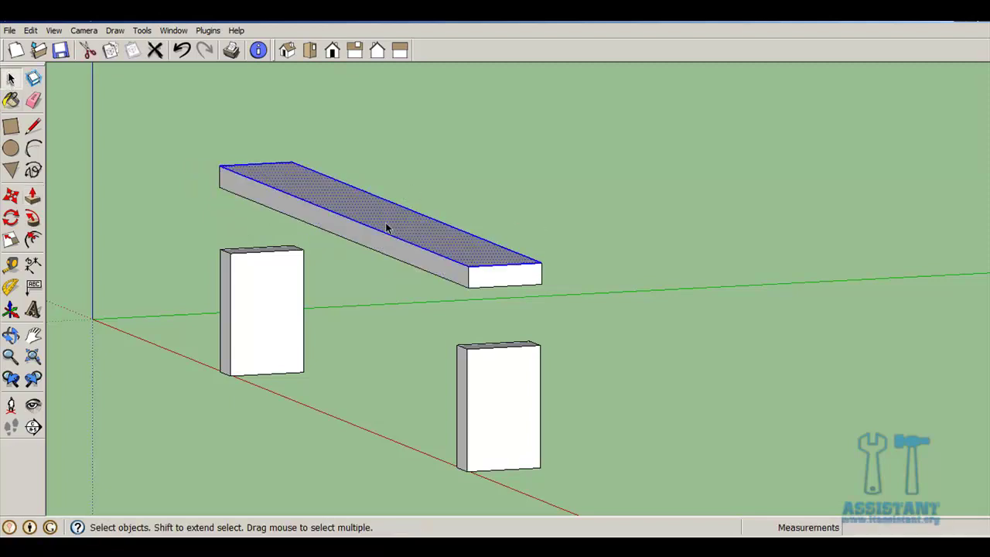
pyautogui.press('g')
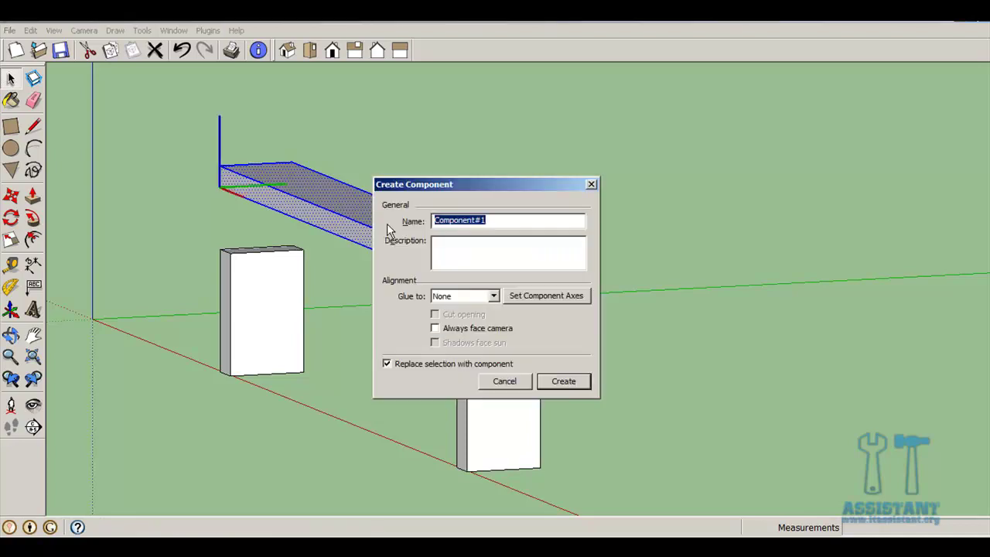
pyautogui.write('Sezut ')
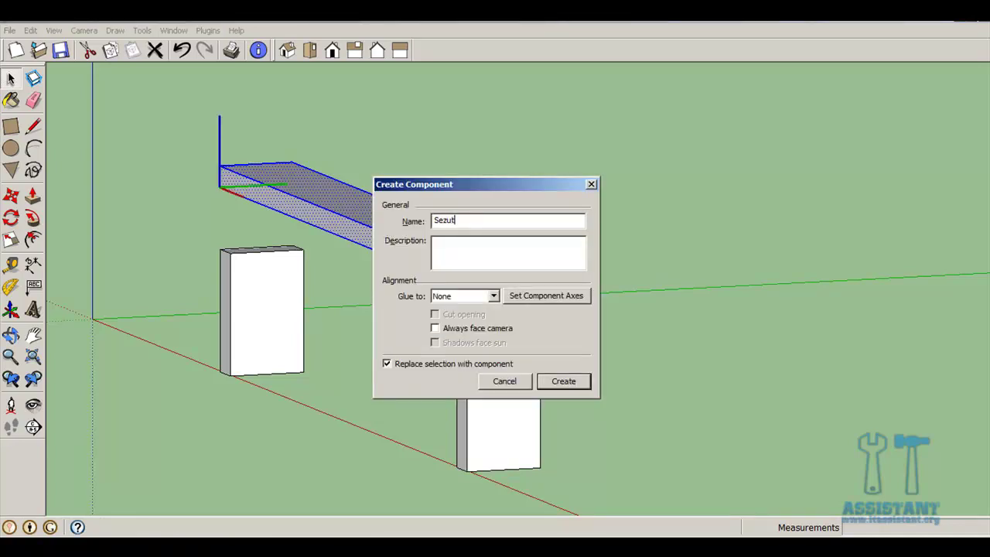
pyautogui.write('bancuta')
pyautogui.click(563, 380)
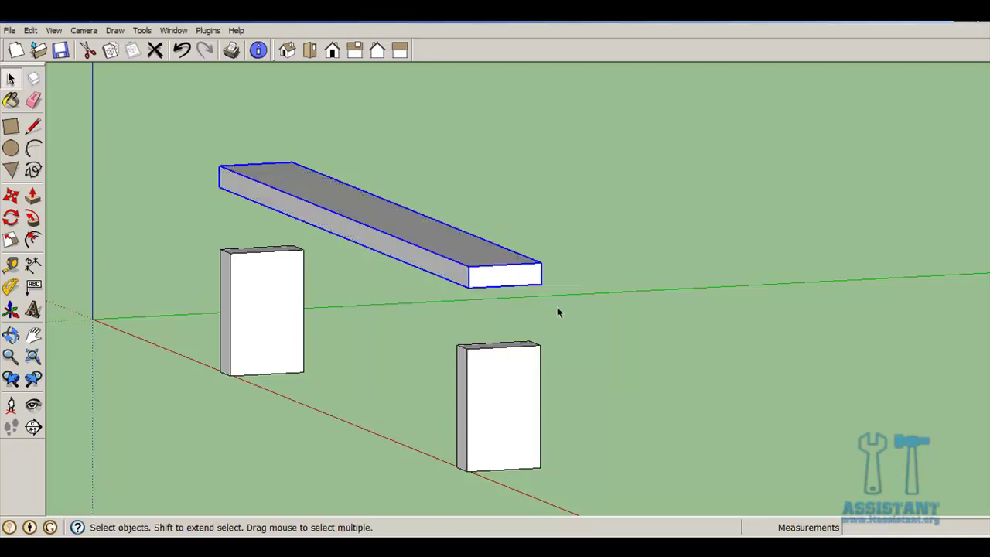
pyautogui.click(559, 304)
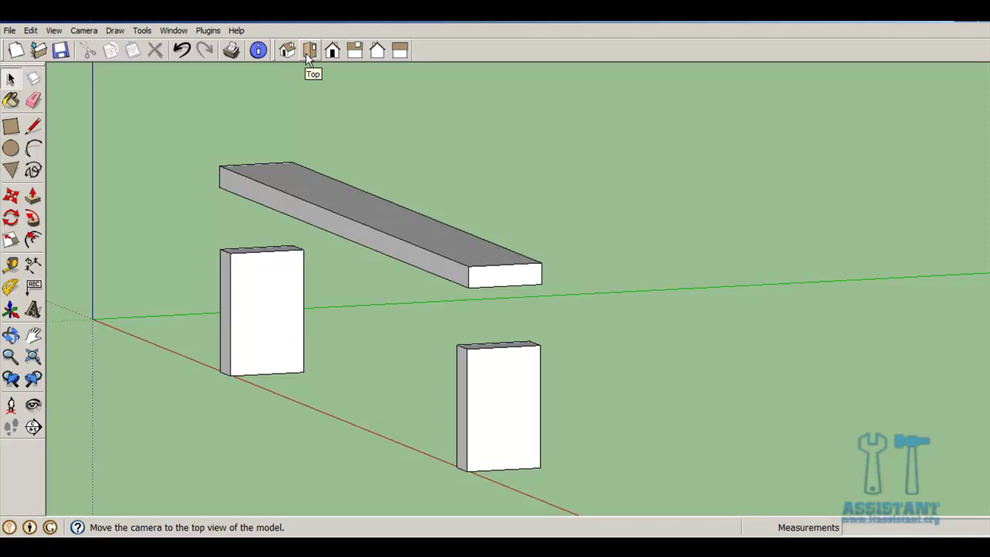
# Step: From the front view, draw a 1,77 m by 0,19 m rectangle between the legs under the seat
pyautogui.click(332, 50)
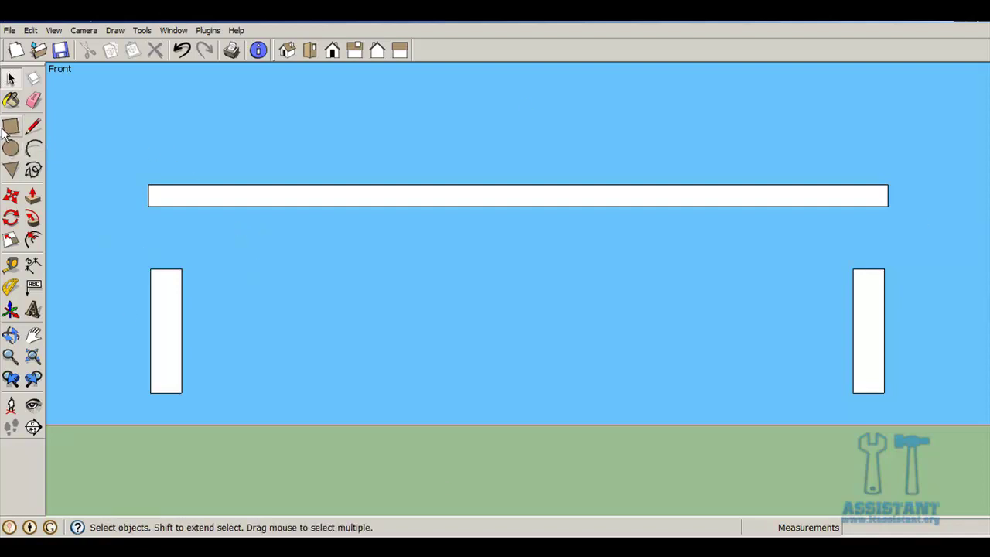
pyautogui.click(6, 130)
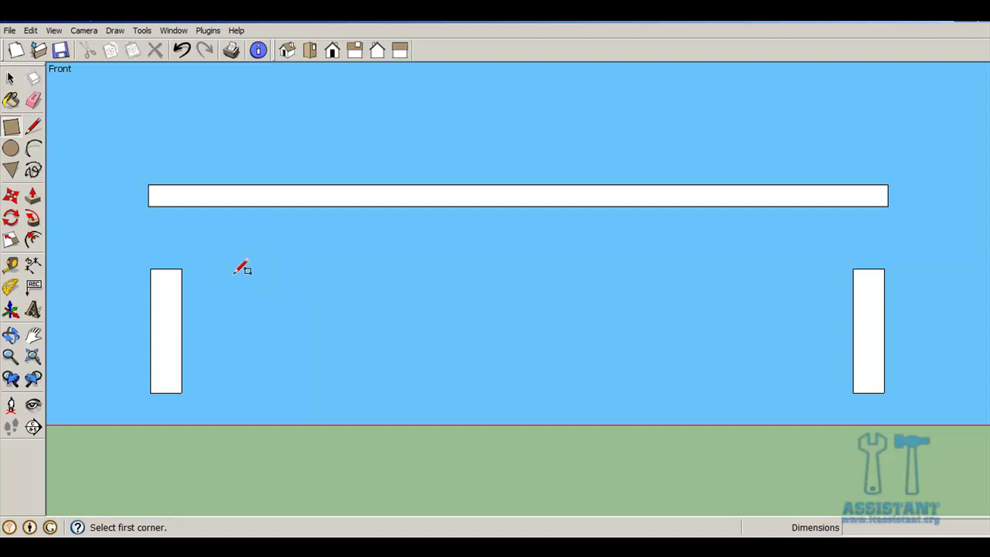
pyautogui.click(233, 274)
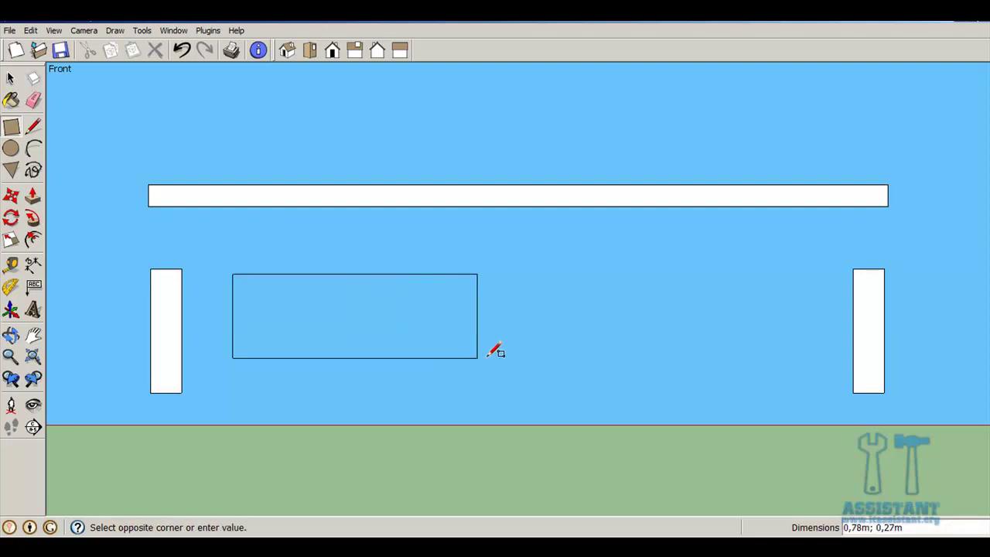
pyautogui.click(781, 334)
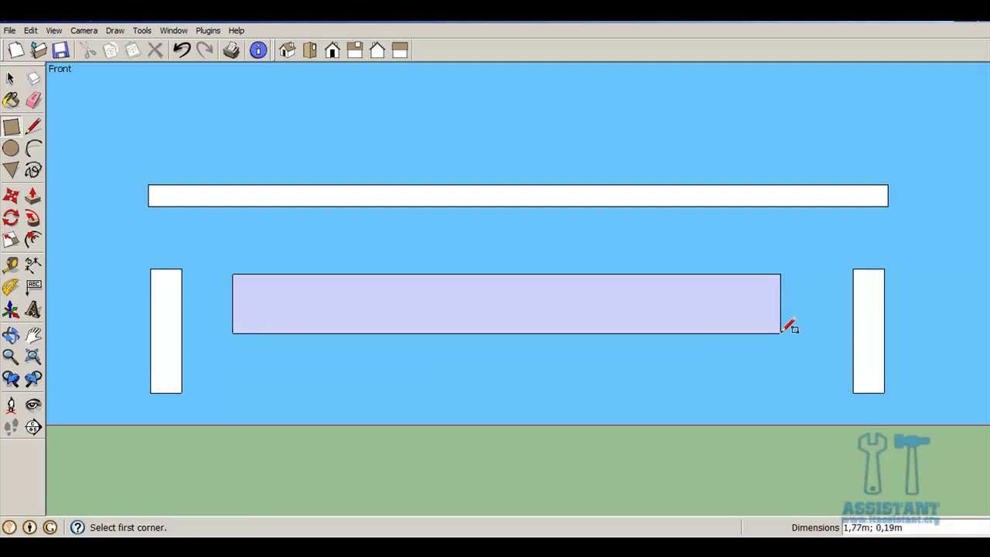
pyautogui.click(285, 51)
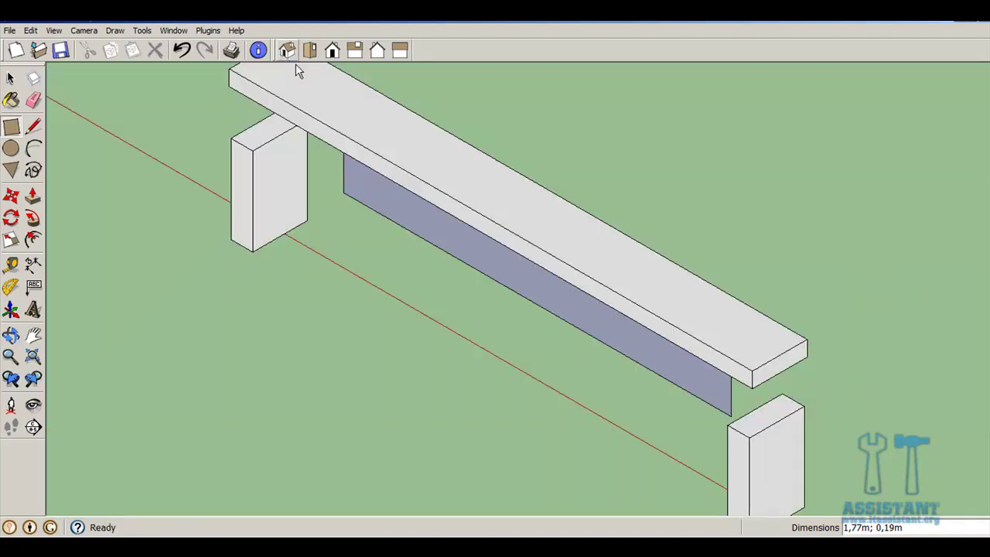
# Step: After a cancelled first try, mark 0,07 m at the seat's edge and begin extruding the rail face
pyautogui.click(32, 197)
pyautogui.moveTo(426, 221); pyautogui.dragTo(395, 262)
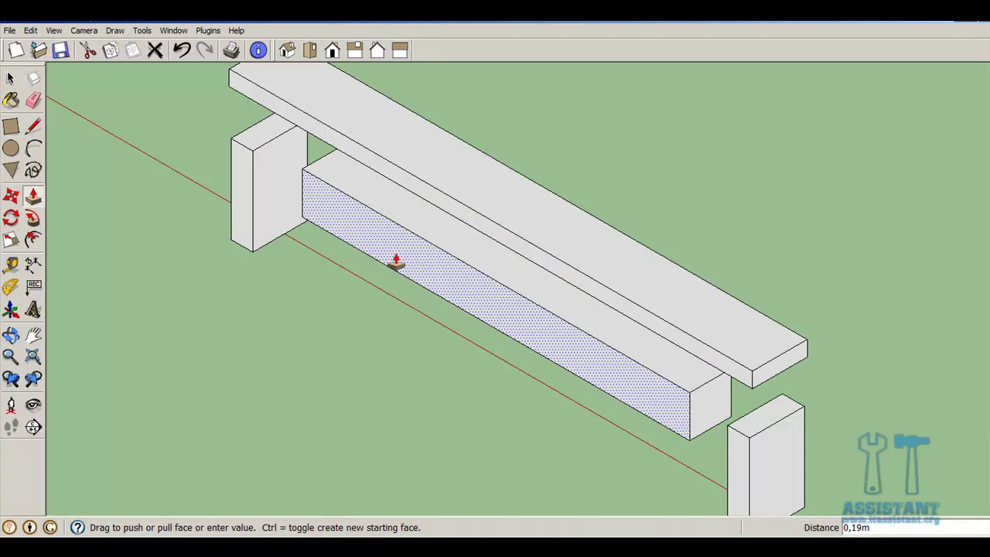
pyautogui.press('Escape')
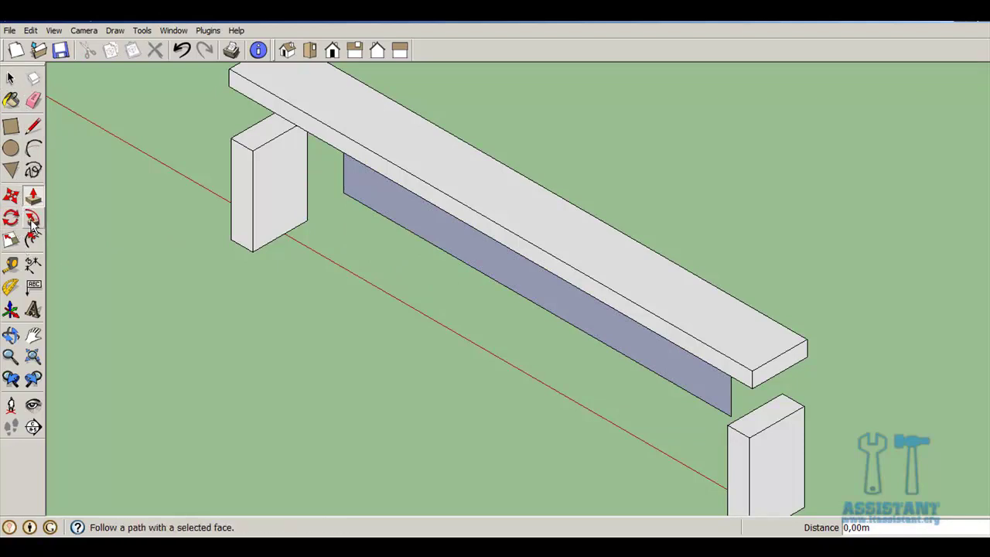
pyautogui.click(10, 265)
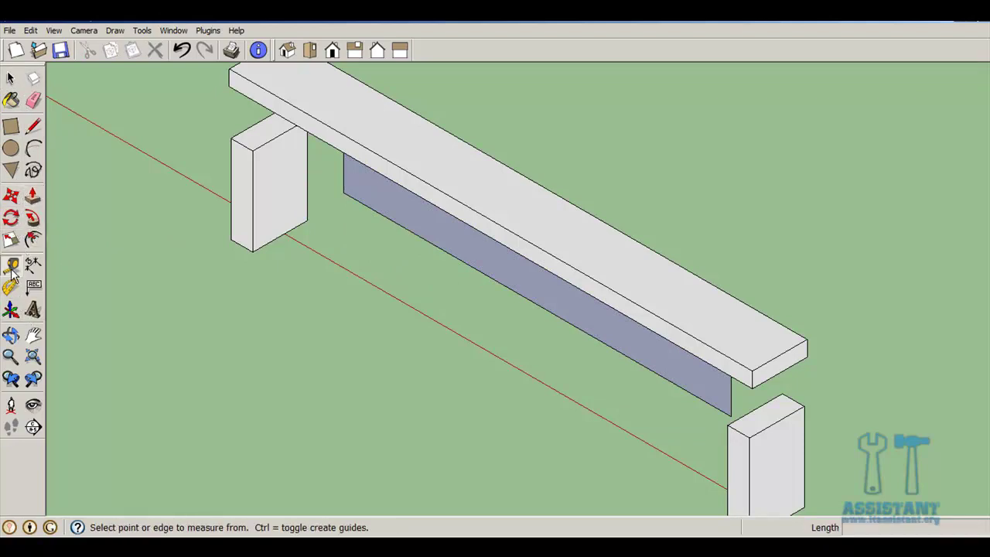
pyautogui.click(417, 192)
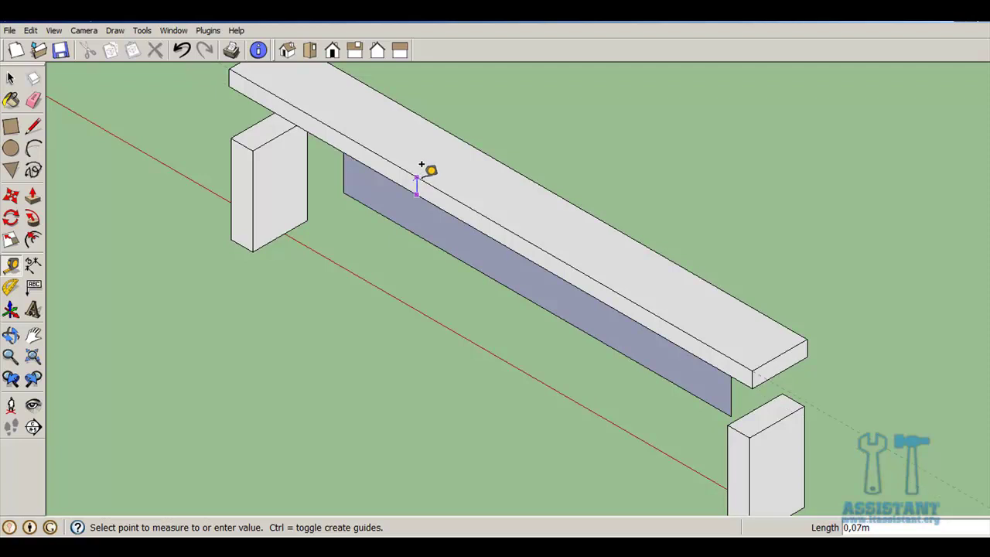
pyautogui.press('Escape')
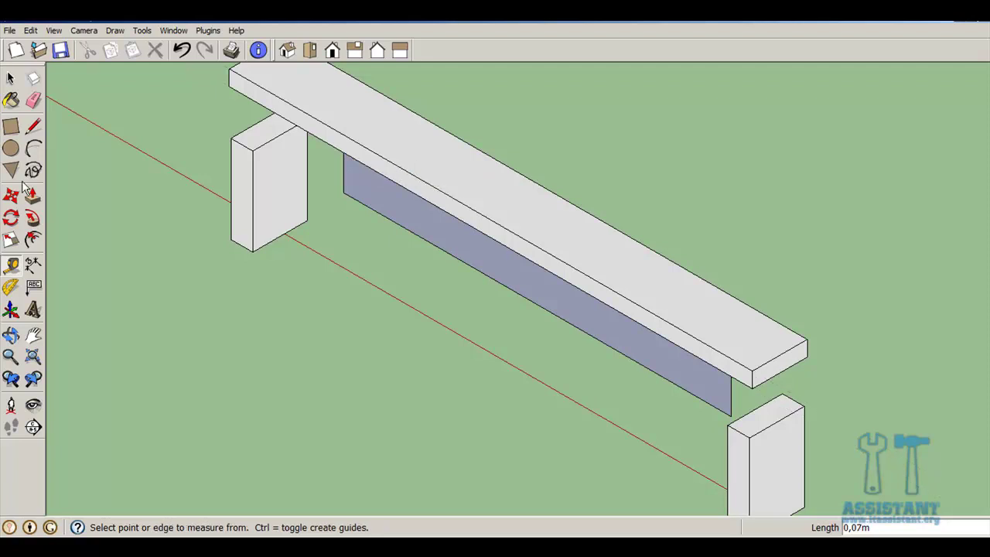
pyautogui.click(32, 197)
pyautogui.moveTo(398, 214); pyautogui.dragTo(375, 236)
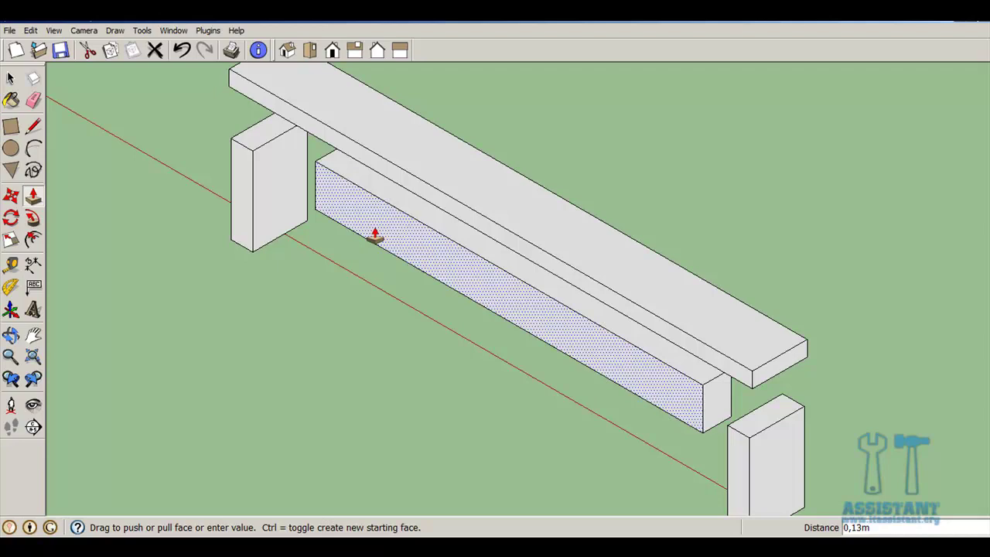
pyautogui.write('0,07')
# Step: Set the rail to 0,07 m thick and make it a component named 'Pesa de legatura - bancuta'
pyautogui.press('Return')
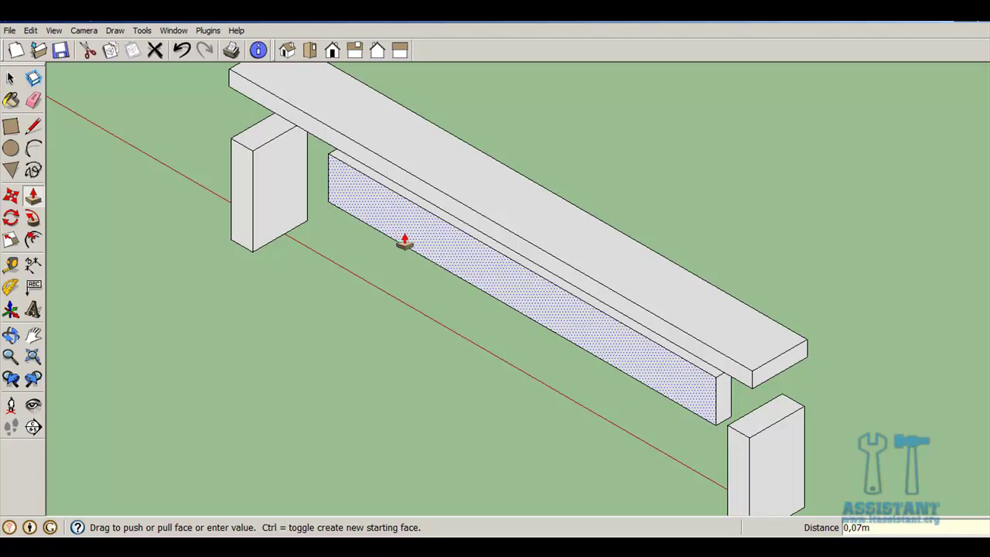
pyautogui.press('space')
pyautogui.click(458, 274)
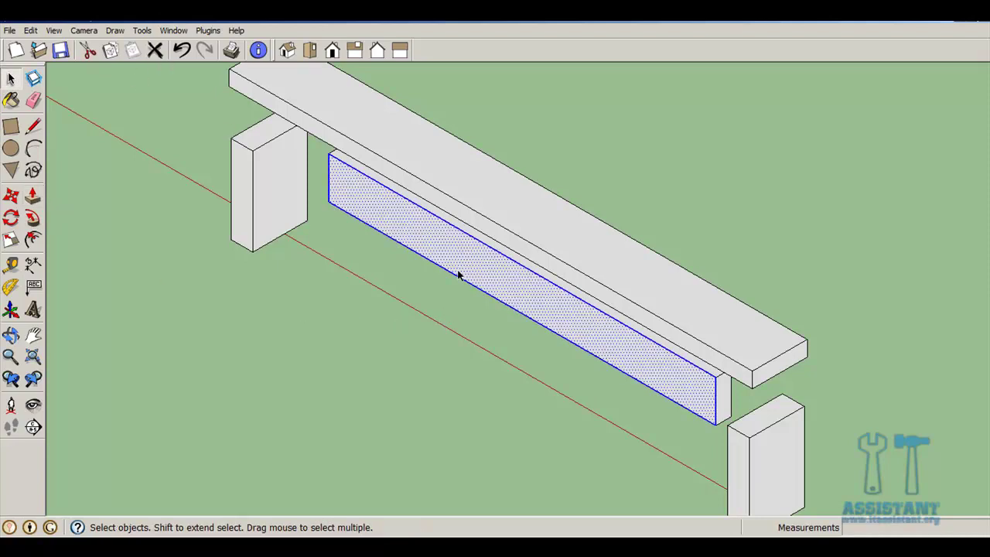
pyautogui.moveTo(458, 275); pyautogui.dragTo(507, 294, button='middle')
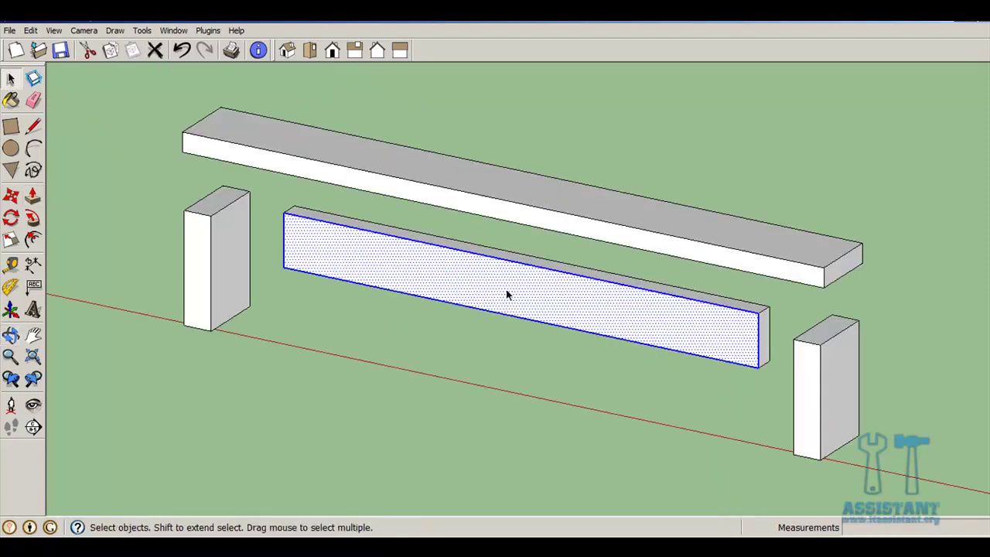
pyautogui.tripleClick(507, 294)
pyautogui.press('g')
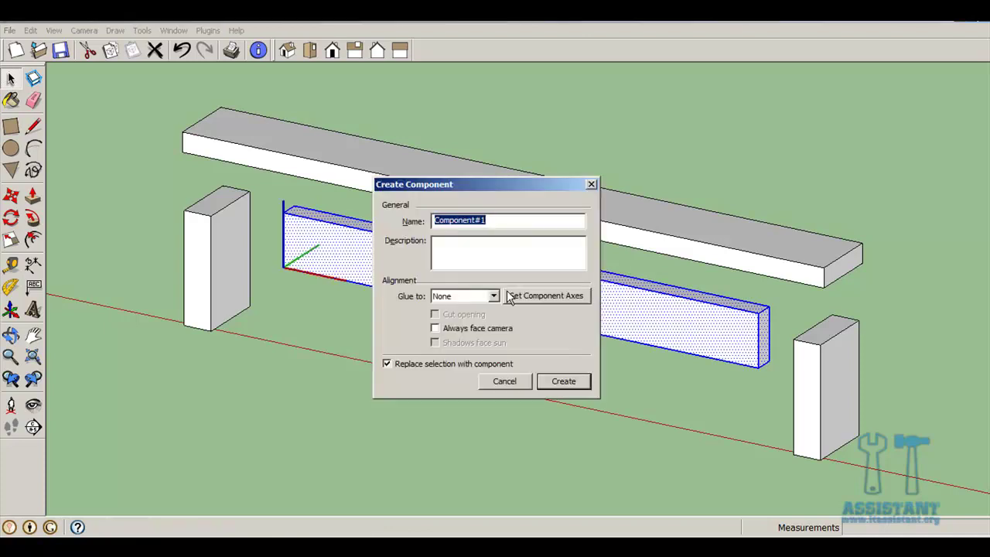
pyautogui.write('Pesa de le')
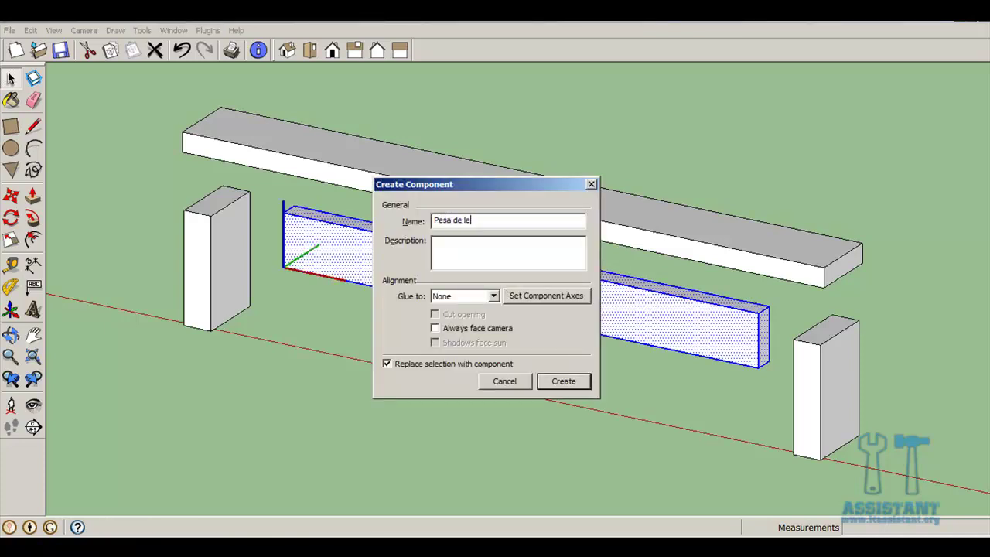
pyautogui.write('gatura - ')
pyautogui.write('bancuta')
pyautogui.click(564, 381)
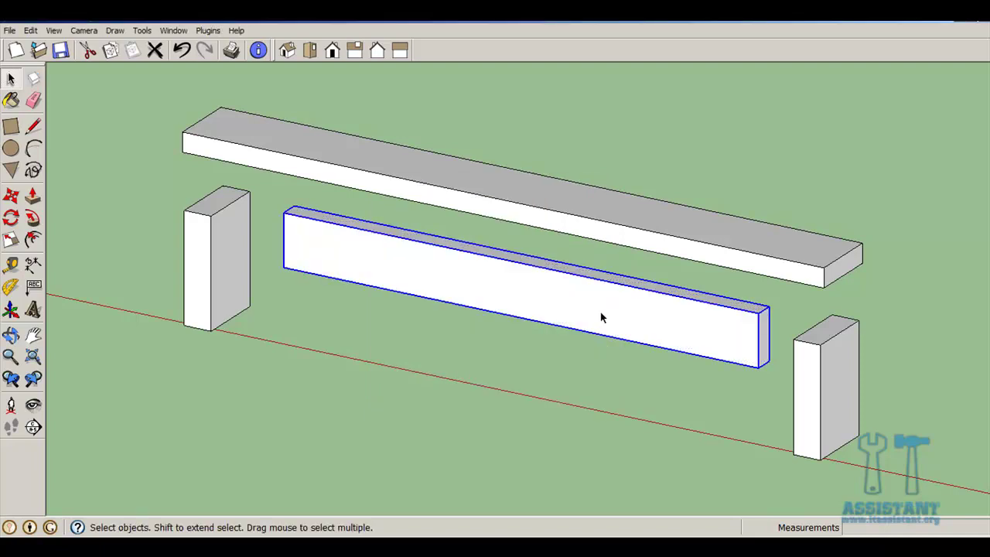
pyautogui.moveTo(602, 316)
pyautogui.mouseDown(button='middle')
pyautogui.moveTo(632, 200)
pyautogui.moveTo(376, 239)
pyautogui.moveTo(584, 249)
pyautogui.mouseUp(button='middle')
pyautogui.click(54, 30)
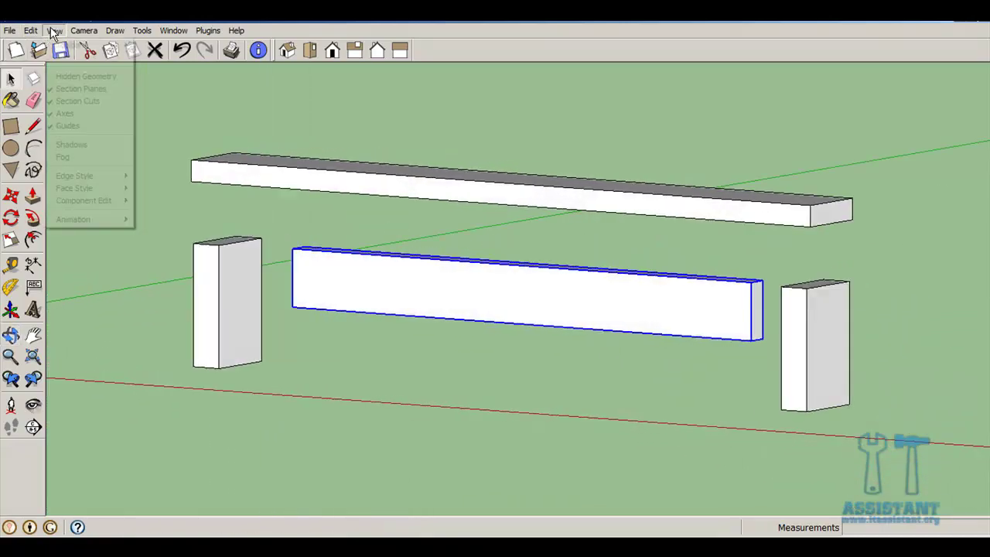
pyautogui.click(101, 101)
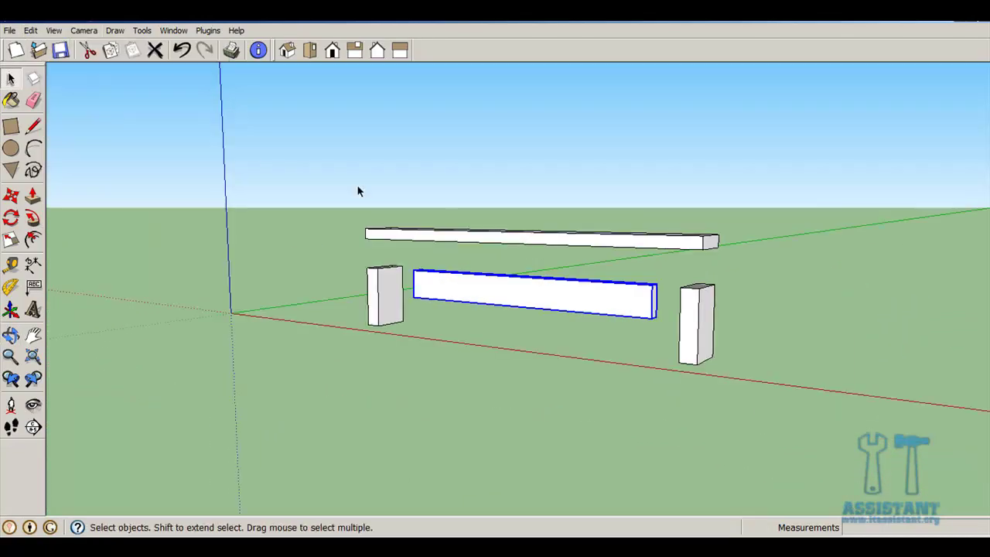
pyautogui.moveTo(553, 283); pyautogui.dragTo(493, 312, button='middle')
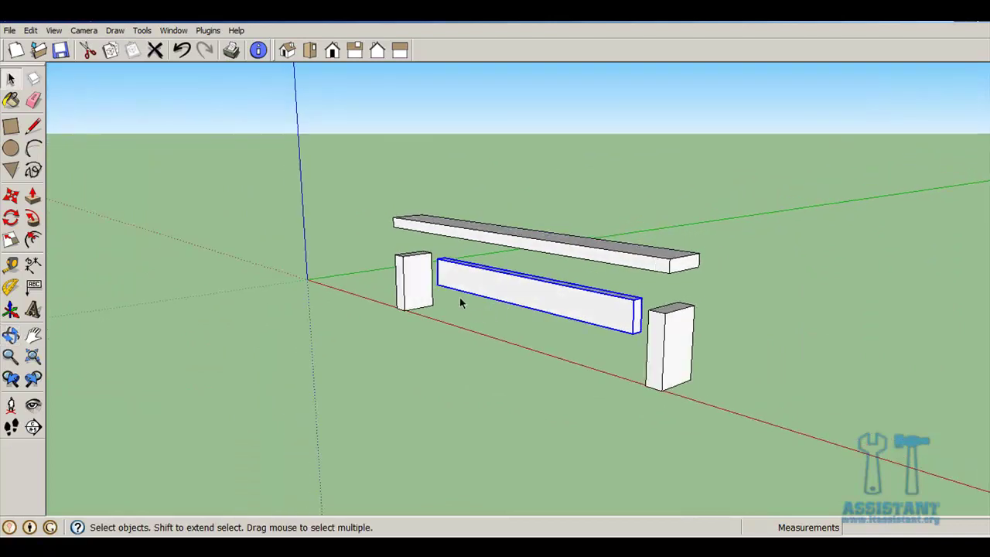
pyautogui.scroll(3, 460, 298)
pyautogui.scroll(-1, 460, 298)
pyautogui.scroll(-1, 459, 298)
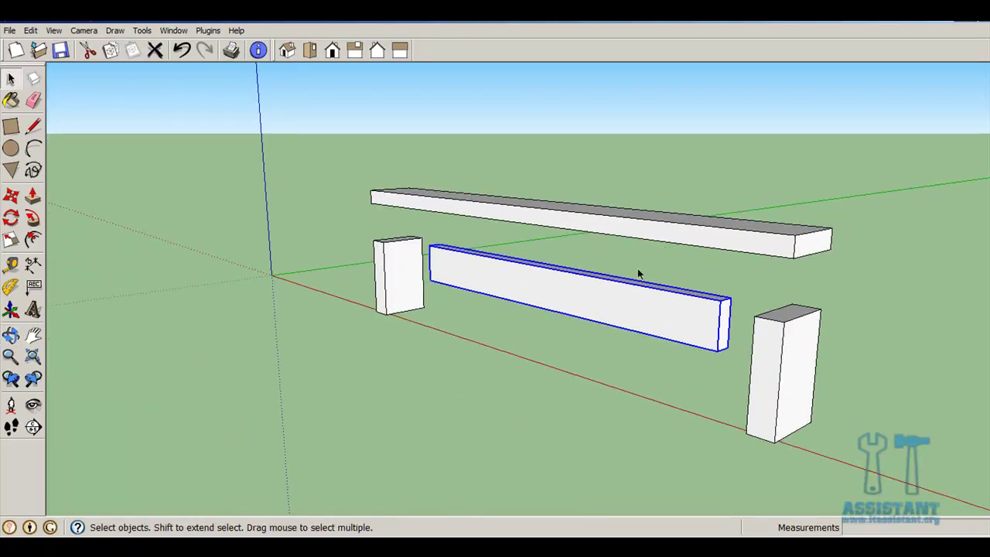
pyautogui.click(749, 291)
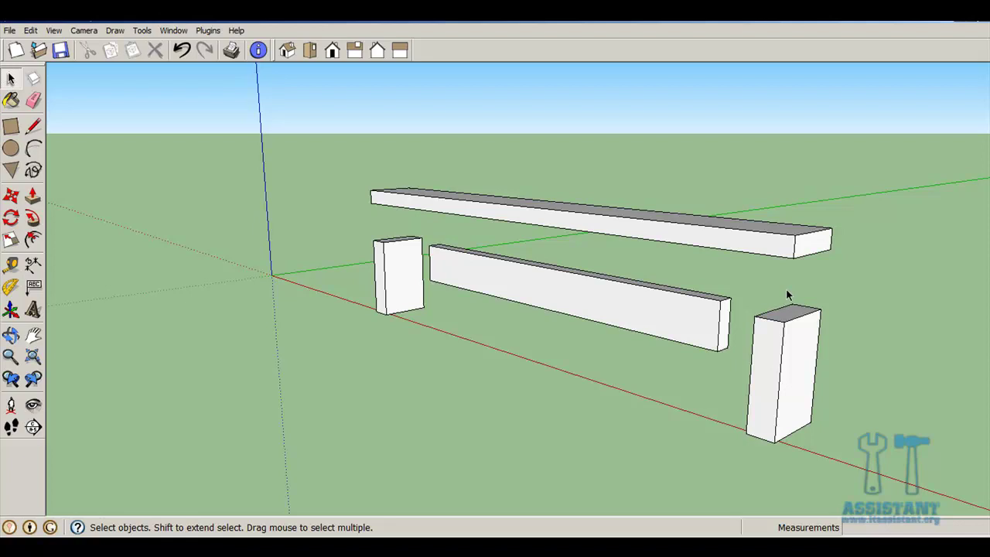
pyautogui.scroll(1, 682, 273)
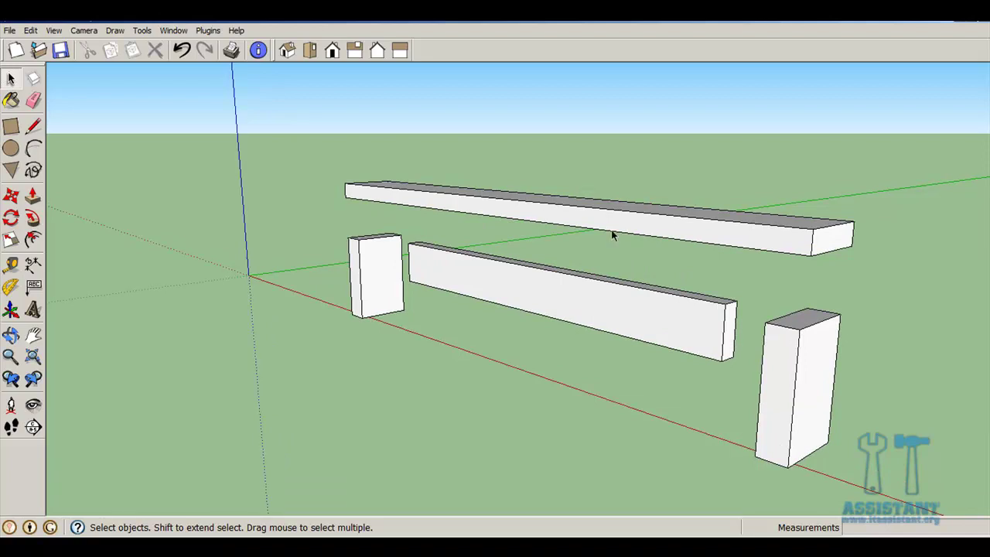
pyautogui.moveTo(711, 325); pyautogui.dragTo(687, 328, button='middle')
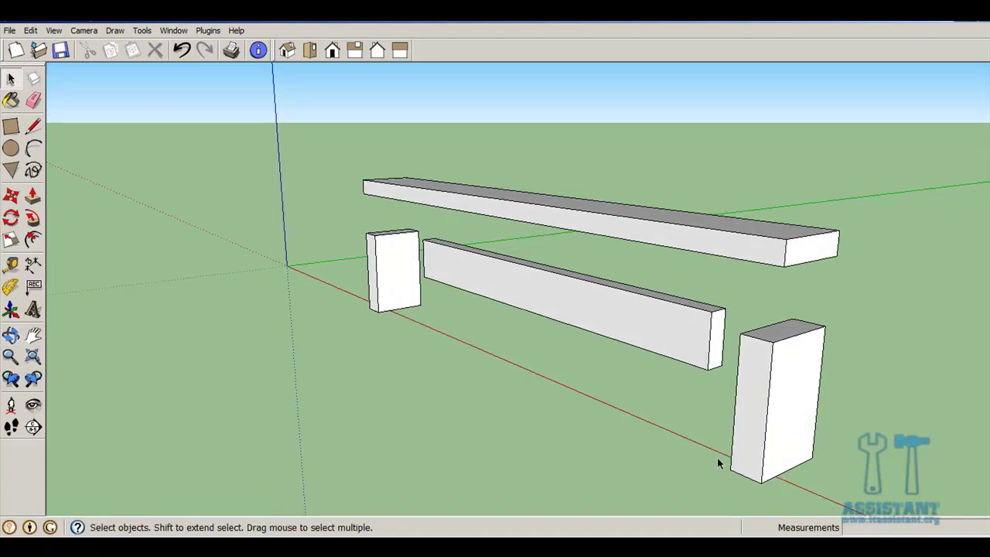
pyautogui.click(31, 125)
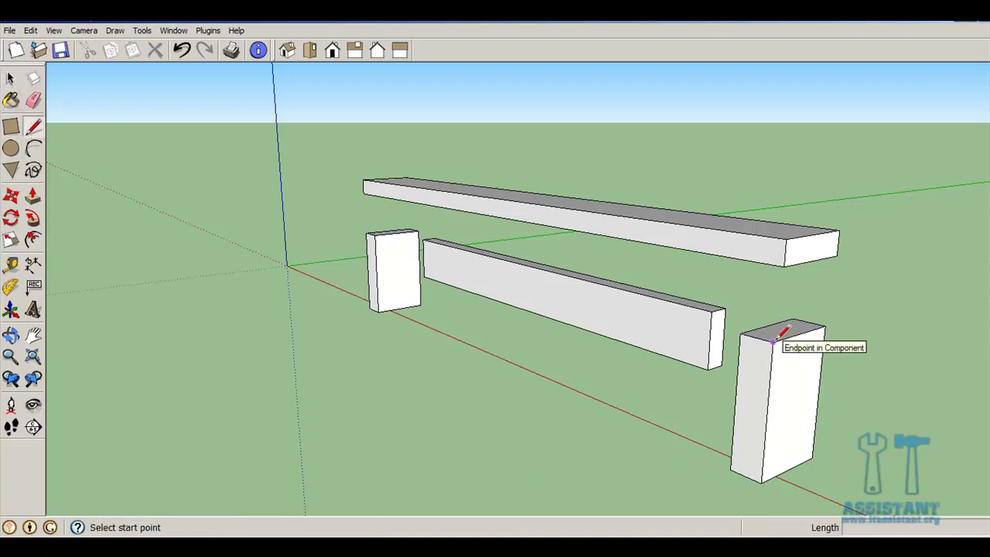
pyautogui.scroll(2, 776, 339)
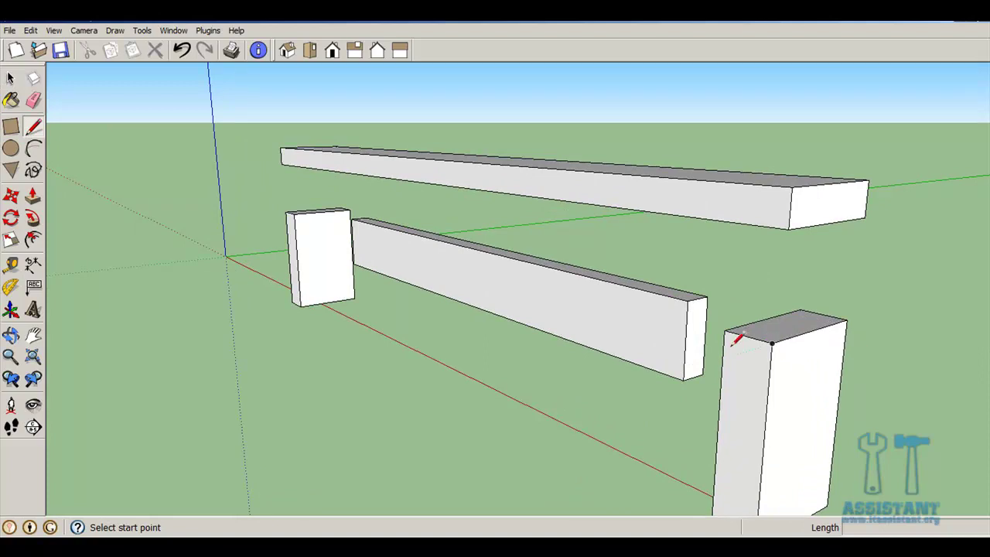
pyautogui.moveTo(727, 352); pyautogui.dragTo(657, 323, button='middle')
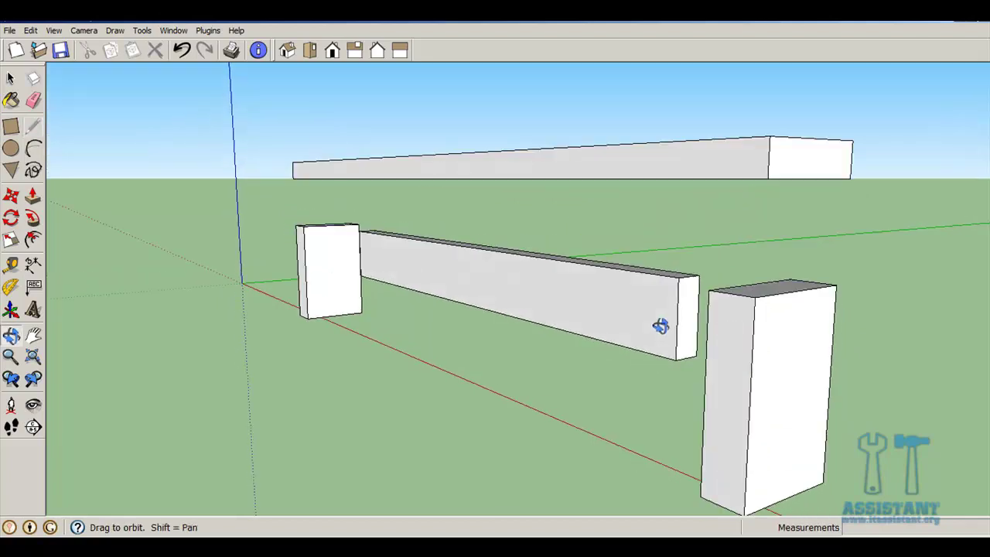
pyautogui.moveTo(381, 303); pyautogui.dragTo(398, 310, button='middle')
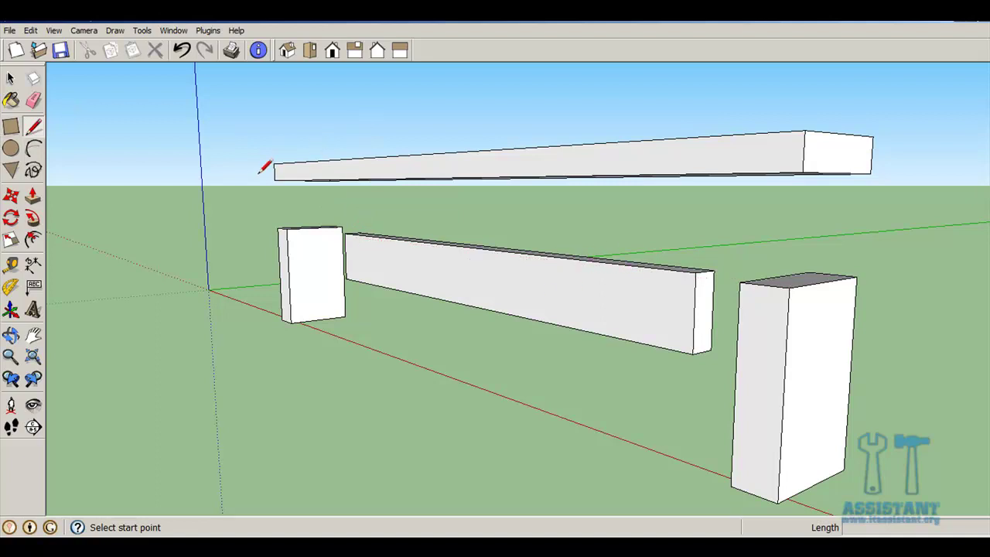
pyautogui.moveTo(266, 166)
pyautogui.mouseDown(button='middle')
pyautogui.moveTo(288, 195)
pyautogui.moveTo(271, 189)
pyautogui.mouseUp(button='middle')
# Step: Move the seat slab about 0,22 m straight up along the blue axis
pyautogui.click(10, 79)
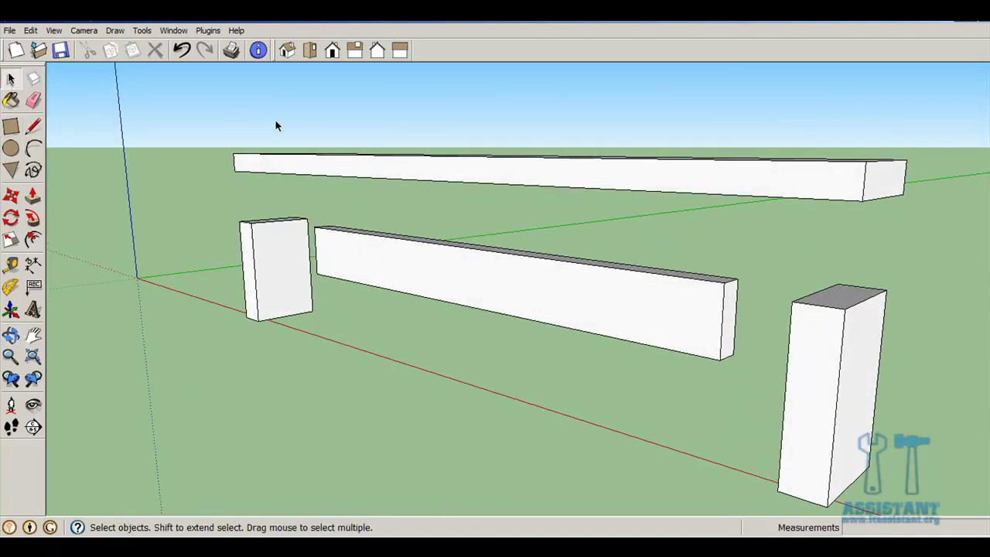
pyautogui.click(326, 164)
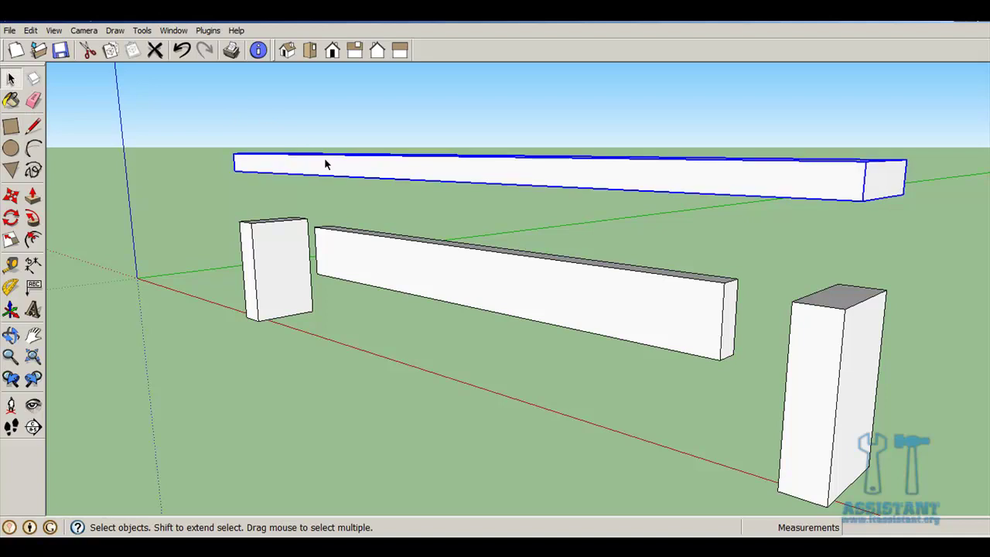
pyautogui.press('m')
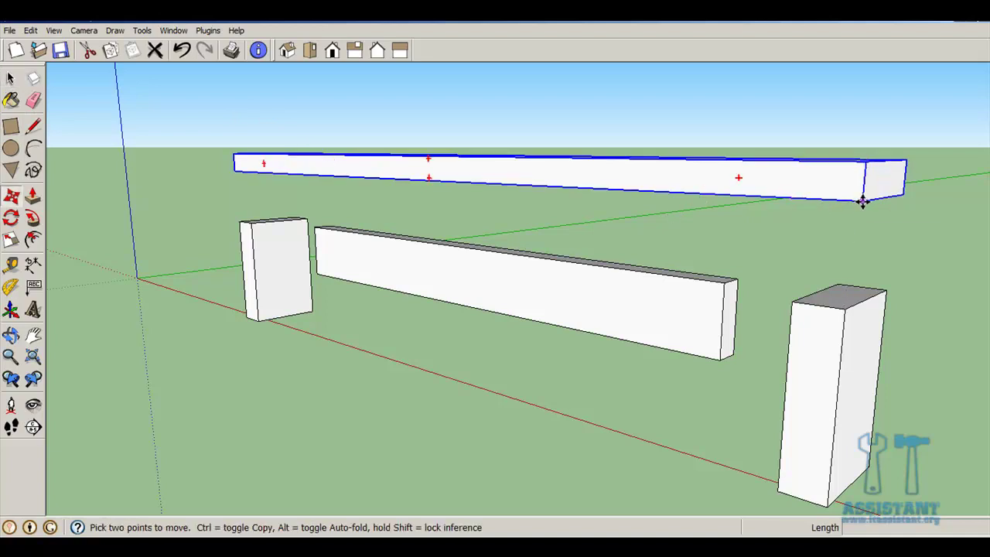
pyautogui.click(863, 201)
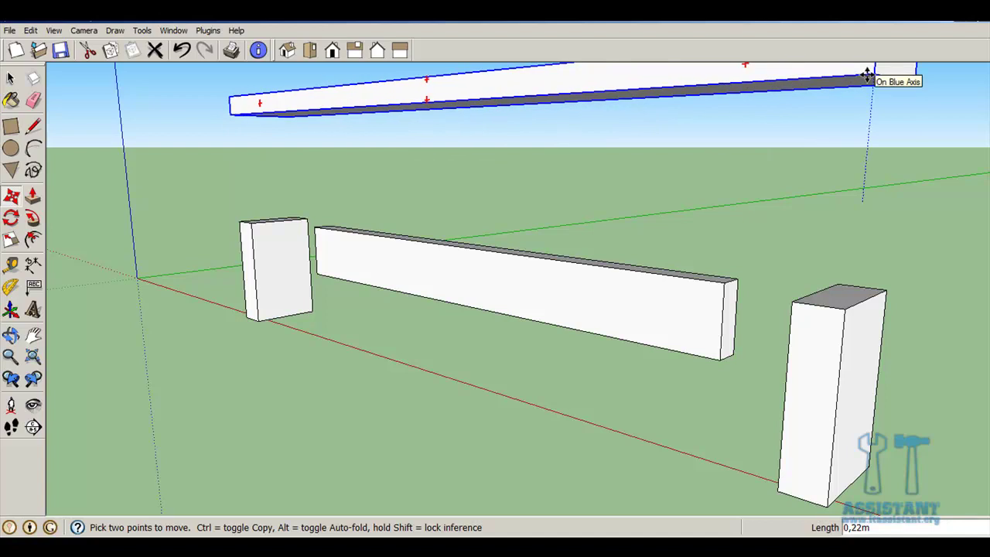
pyautogui.click(868, 74)
pyautogui.moveTo(813, 174); pyautogui.dragTo(810, 267, button='middle')
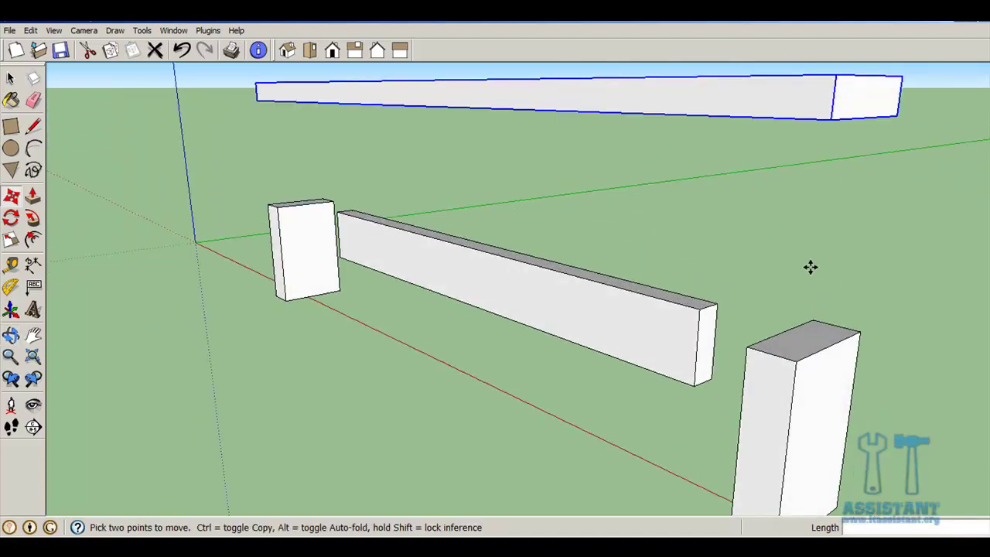
pyautogui.moveTo(810, 376)
pyautogui.keyDown('shift'); pyautogui.mouseDown(button='middle')
pyautogui.moveTo(687, 319)
pyautogui.moveTo(648, 315)
pyautogui.mouseUp(button='middle'); pyautogui.keyUp('shift')
pyautogui.moveTo(659, 281); pyautogui.dragTo(644, 302, button='middle')
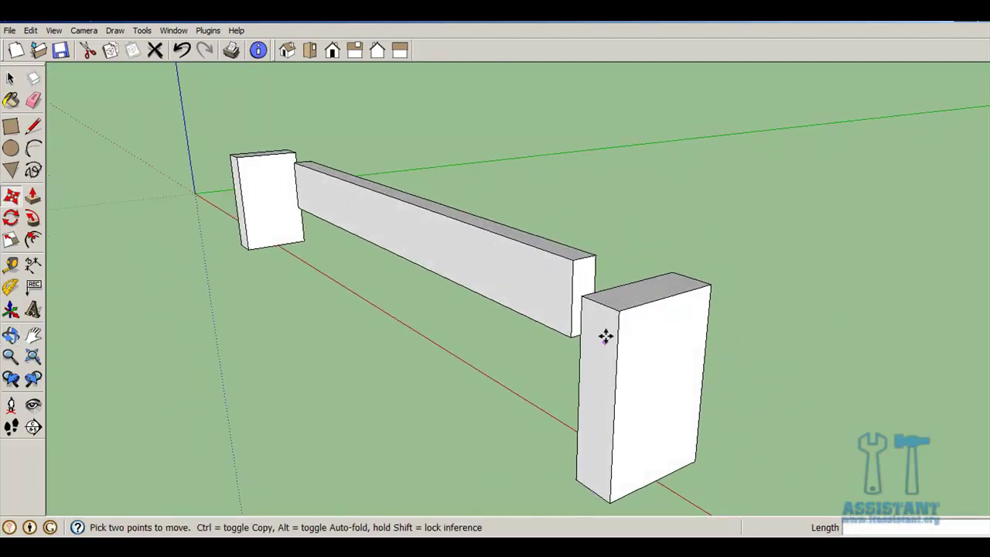
# Step: Zoom in on the rail end and try picking its top-edge midpoint
pyautogui.scroll(2, 582, 259)
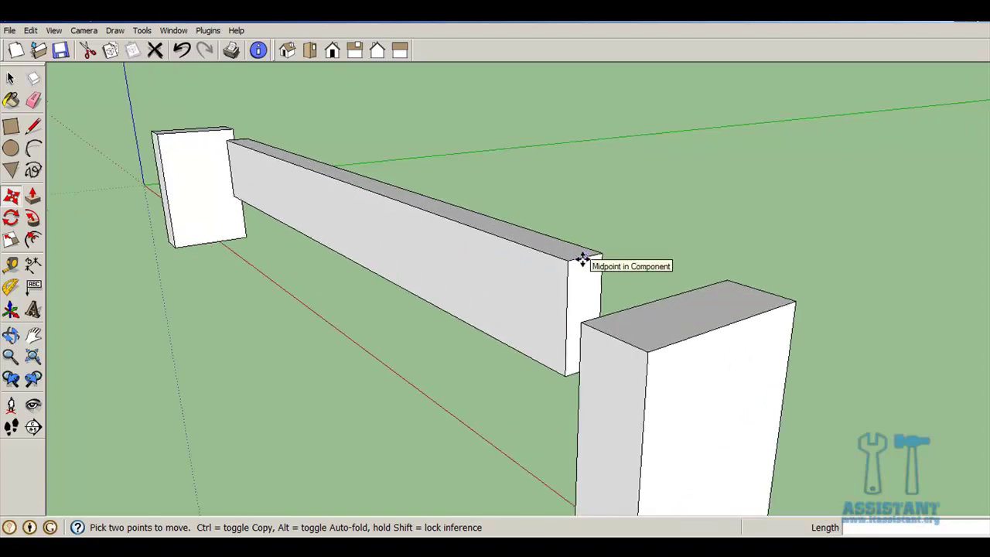
pyautogui.scroll(2, 582, 259)
pyautogui.scroll(1, 582, 259)
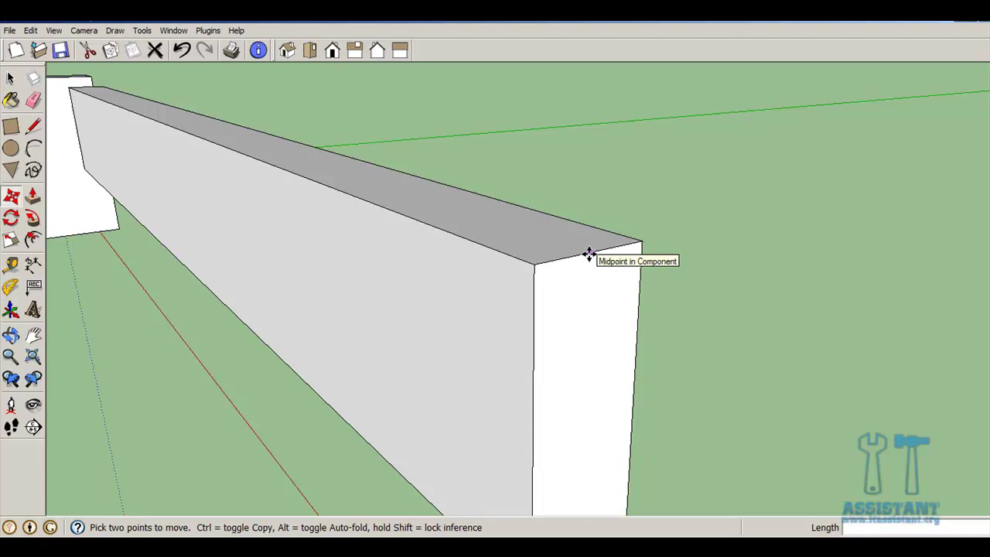
pyautogui.click(591, 254)
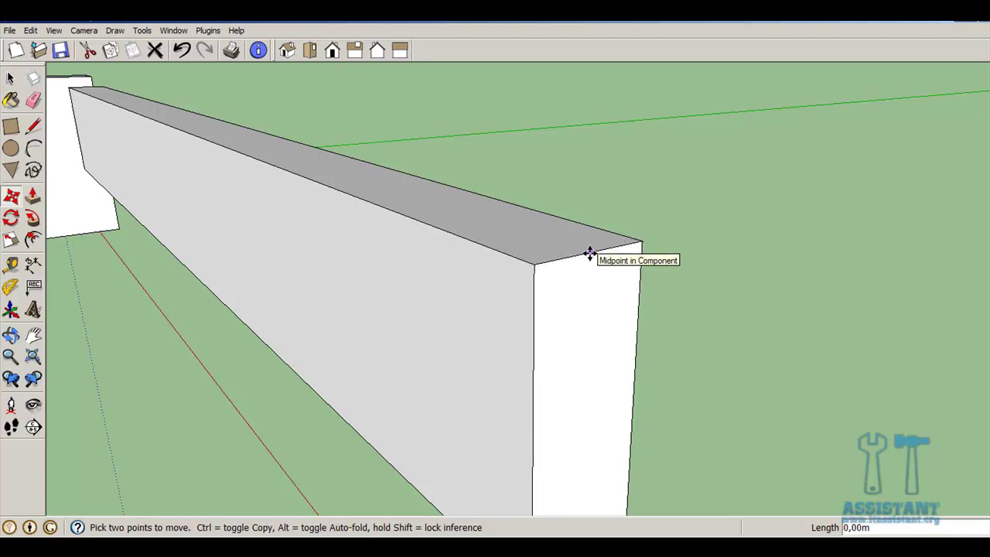
pyautogui.click(589, 254)
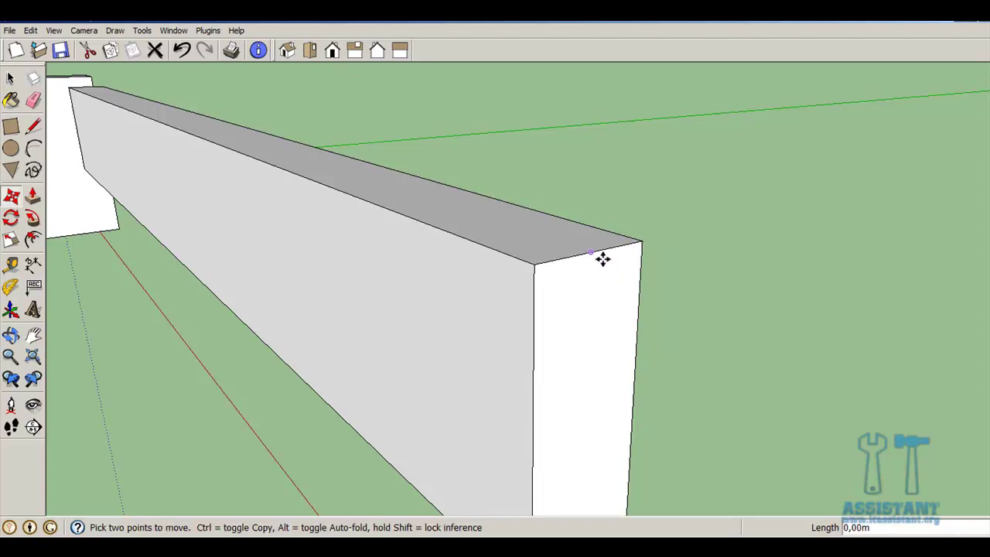
pyautogui.press('space')
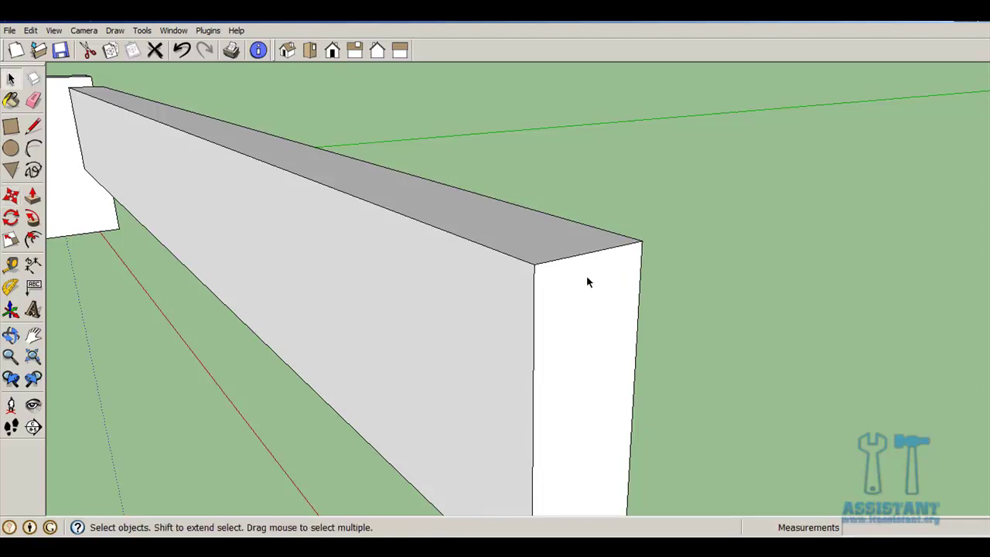
# Step: Move the rail by its top-edge midpoint so its end meets the right leg's midpoint
pyautogui.click(585, 281)
pyautogui.press('m')
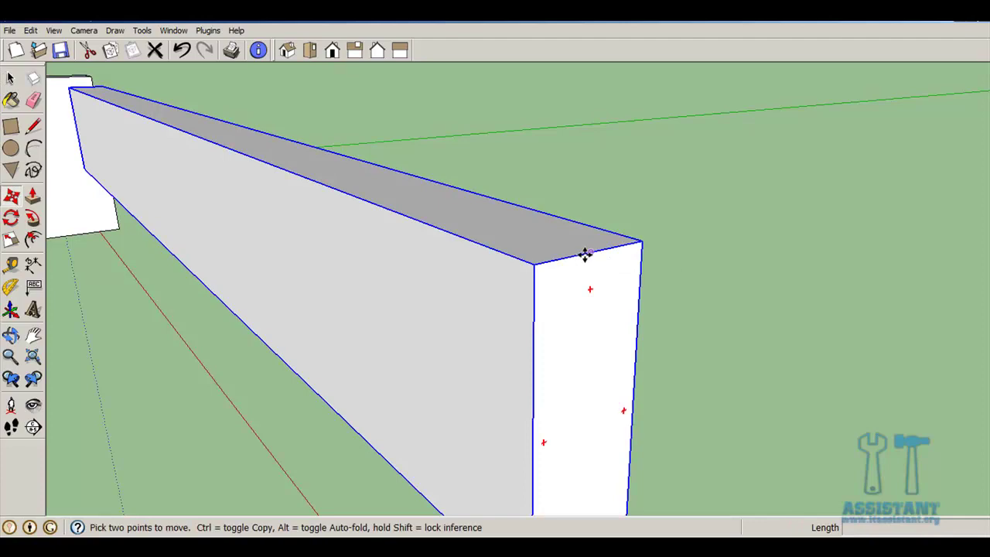
pyautogui.click(589, 253)
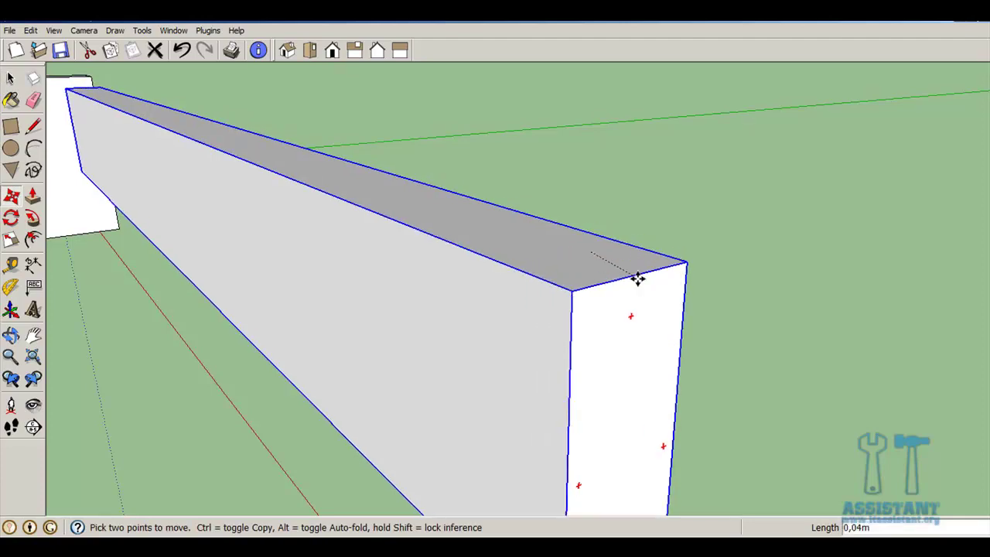
pyautogui.scroll(-3, 641, 283)
pyautogui.moveTo(643, 259)
pyautogui.mouseDown(button='middle')
pyautogui.moveTo(495, 267)
pyautogui.moveTo(540, 261)
pyautogui.mouseUp(button='middle')
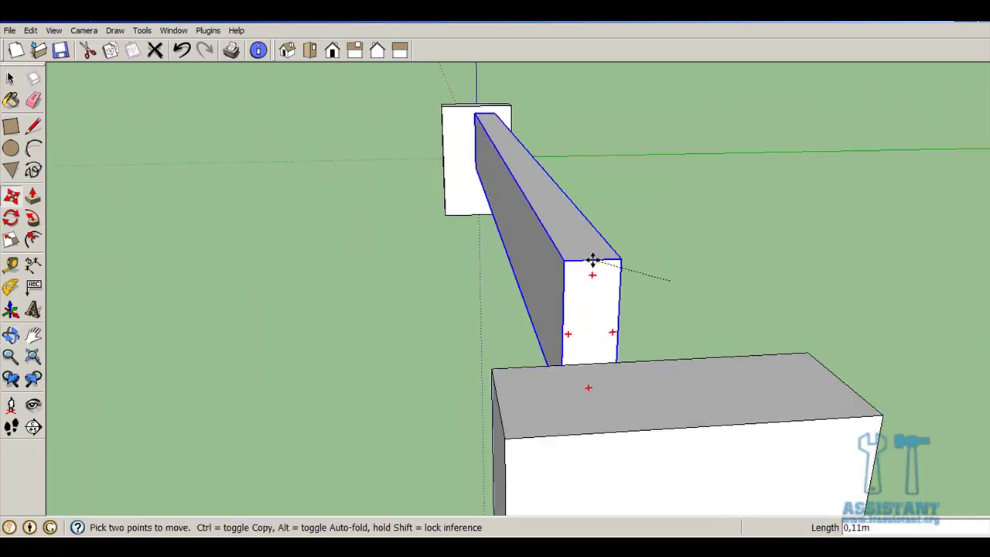
pyautogui.moveTo(593, 260)
pyautogui.mouseDown(button='middle')
pyautogui.moveTo(771, 278)
pyautogui.moveTo(754, 276)
pyautogui.moveTo(766, 265)
pyautogui.moveTo(759, 260)
pyautogui.mouseUp(button='middle')
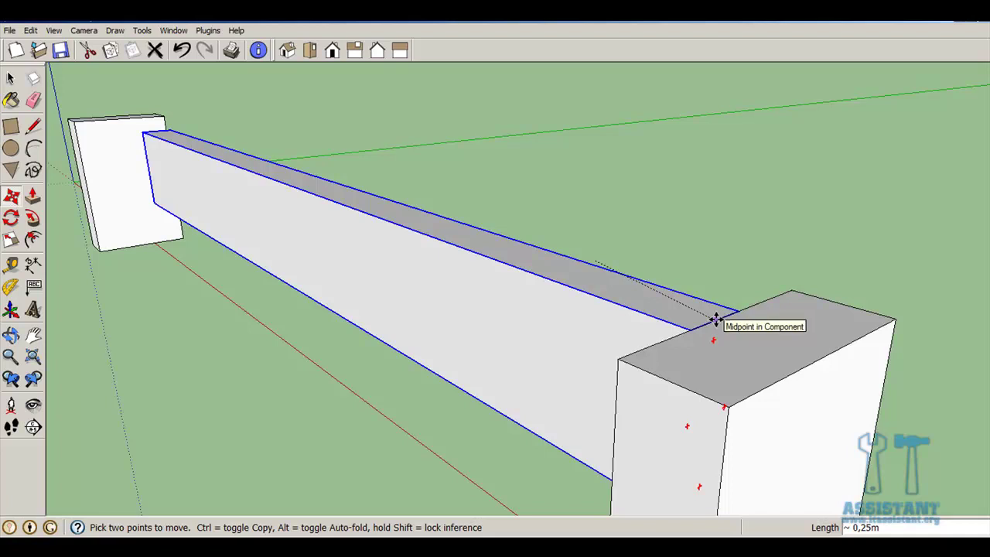
pyautogui.rightClick(716, 319)
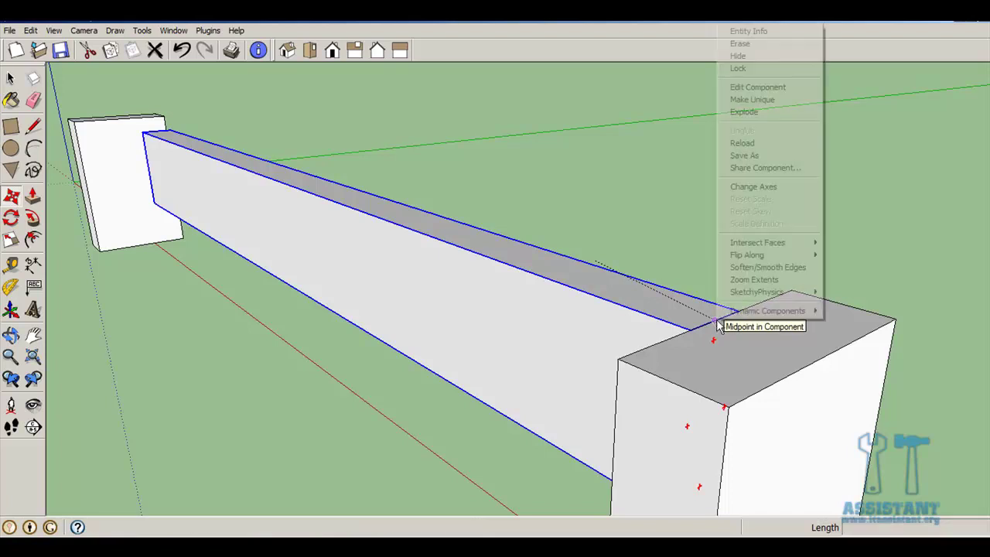
pyautogui.click(171, 285)
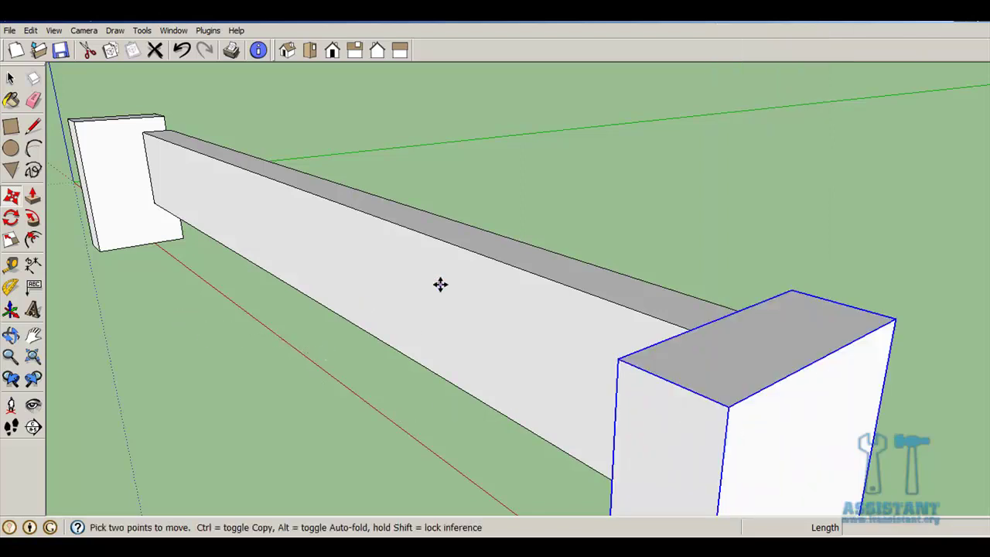
pyautogui.click(11, 78)
# Step: Deselect the right leg and orbit the view to bring the loose leg post into view
pyautogui.click(245, 333)
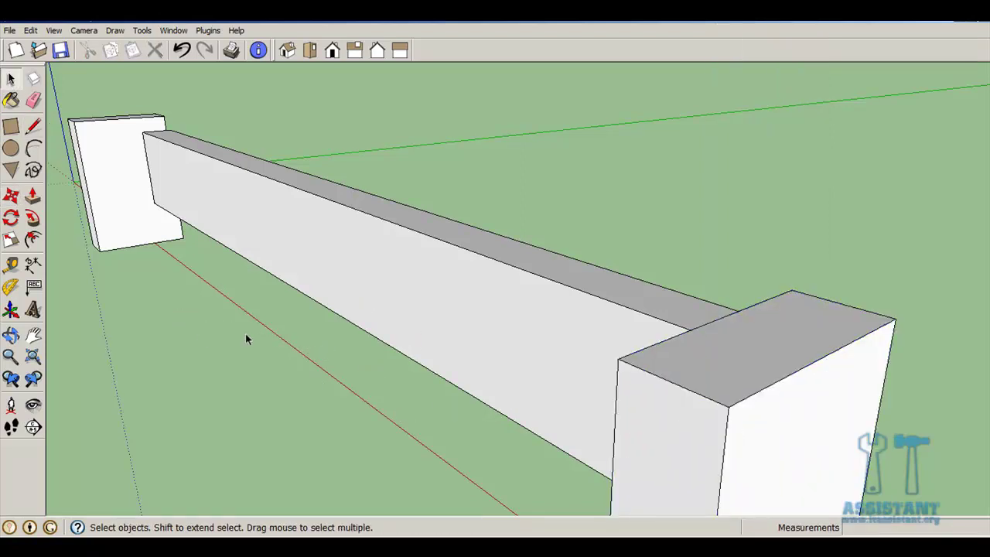
pyautogui.scroll(-3, 272, 316)
pyautogui.moveTo(272, 321); pyautogui.dragTo(353, 336, button='middle')
pyautogui.scroll(2, 546, 353)
pyautogui.scroll(2, 604, 409)
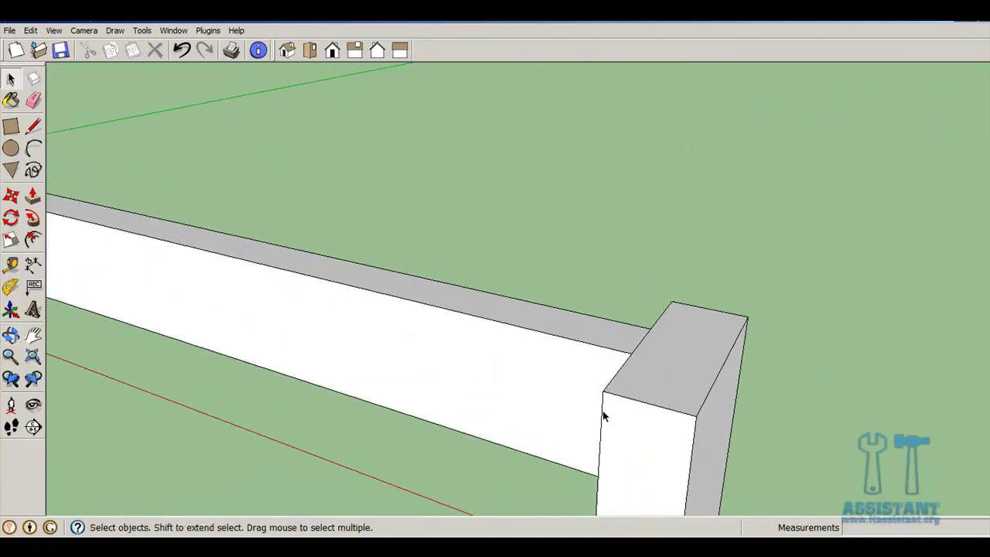
pyautogui.moveTo(604, 409); pyautogui.dragTo(782, 391, button='middle')
pyautogui.scroll(-3, 262, 352)
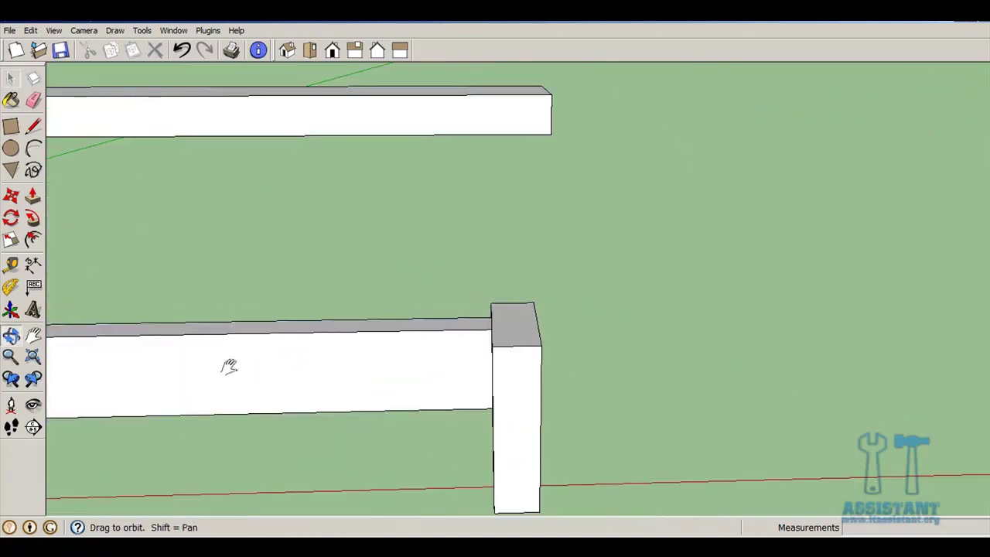
pyautogui.moveTo(227, 367)
pyautogui.keyDown('shift'); pyautogui.mouseDown(button='middle')
pyautogui.moveTo(499, 337)
pyautogui.moveTo(719, 336)
pyautogui.mouseUp(button='middle'); pyautogui.keyUp('shift')
pyautogui.keyDown('shift'); pyautogui.moveTo(191, 361); pyautogui.dragTo(420, 349, button='middle'); pyautogui.keyUp('shift')
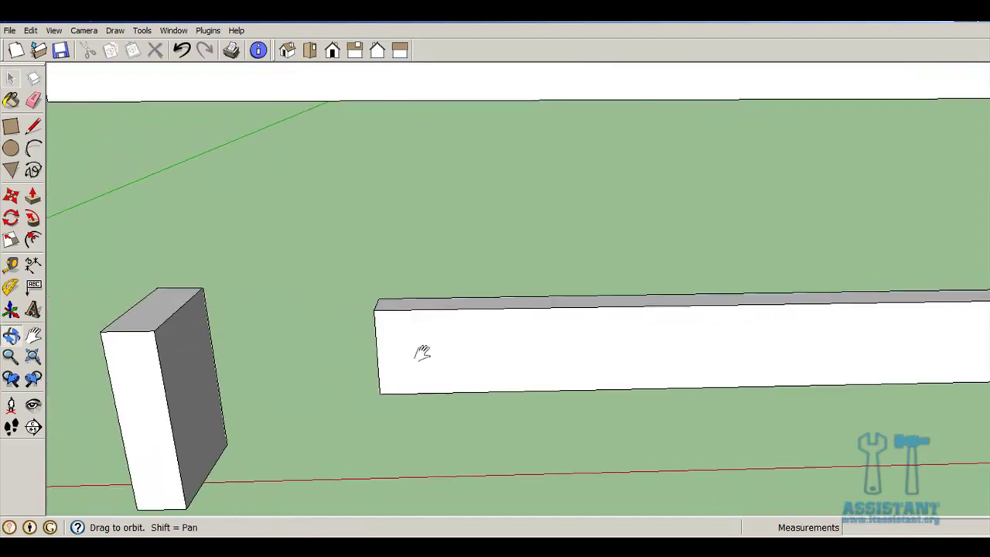
pyautogui.moveTo(311, 348); pyautogui.dragTo(499, 371, button='middle')
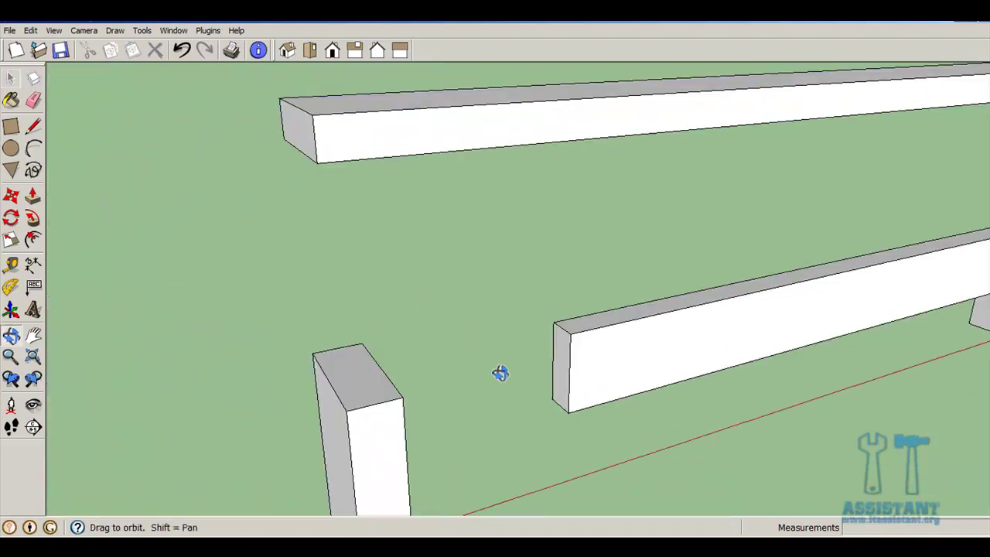
# Step: Move the loose leg post by its top midpoint onto the rail end's midpoint
pyautogui.click(346, 405)
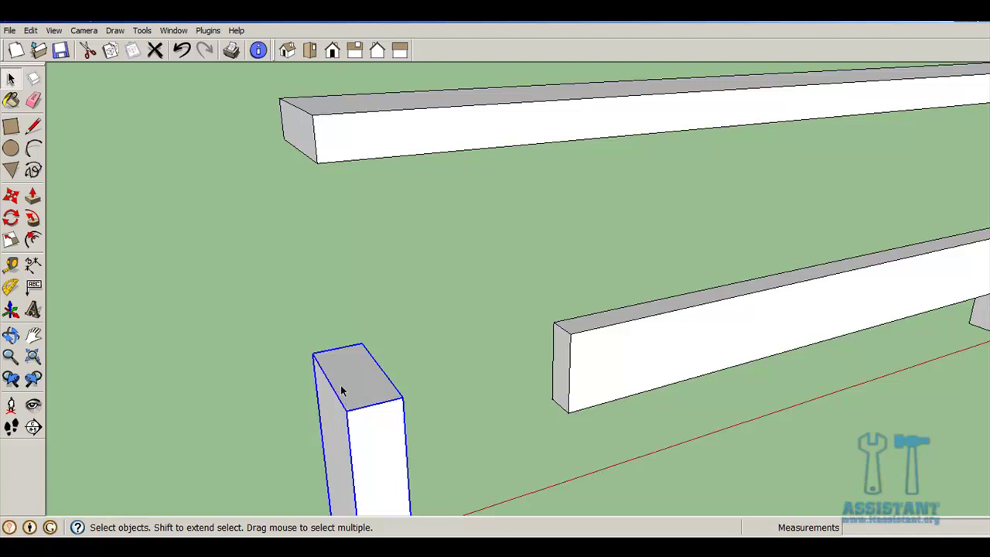
pyautogui.press('m')
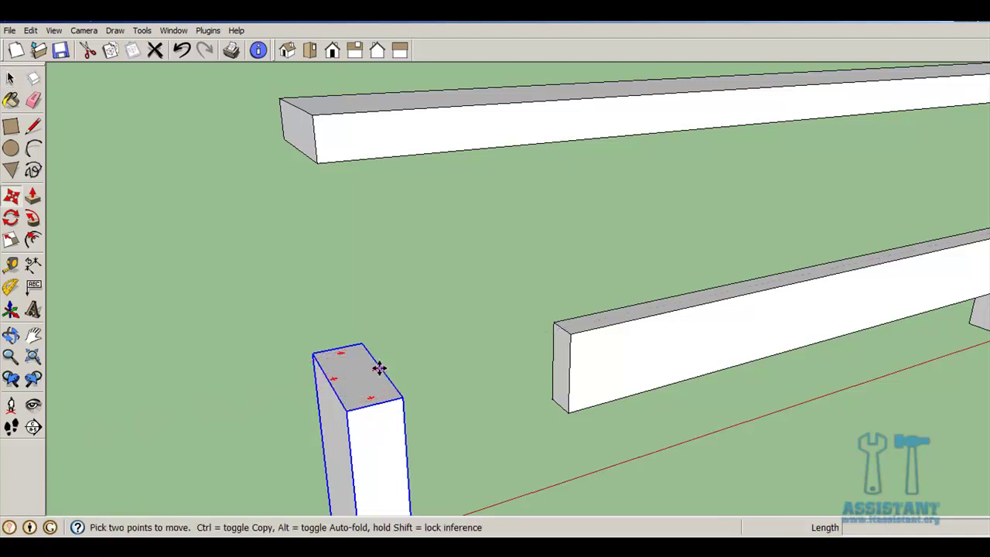
pyautogui.scroll(3, 379, 368)
pyautogui.click(383, 370)
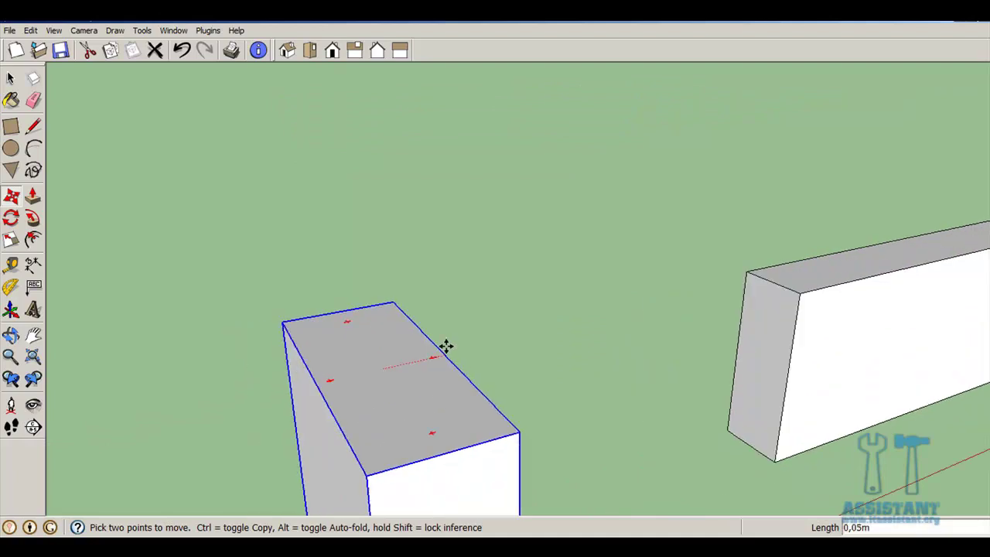
pyautogui.moveTo(751, 276)
pyautogui.mouseDown(button='middle')
pyautogui.moveTo(655, 305)
pyautogui.moveTo(467, 314)
pyautogui.mouseUp(button='middle')
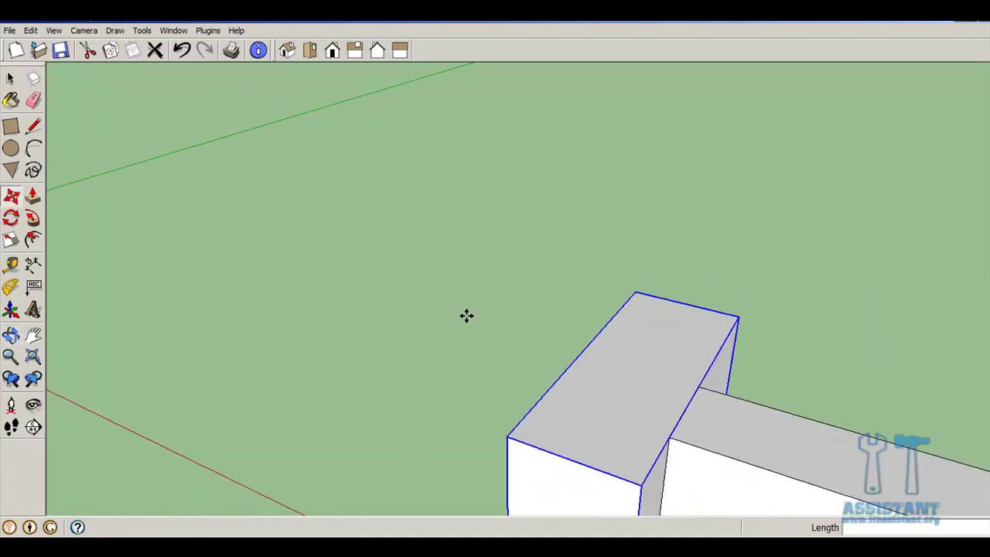
pyautogui.click(682, 407)
# Step: Orbit around the frame to check the rail now spans both legs
pyautogui.moveTo(684, 407)
pyautogui.mouseDown(button='middle')
pyautogui.moveTo(741, 349)
pyautogui.moveTo(727, 412)
pyautogui.mouseUp(button='middle')
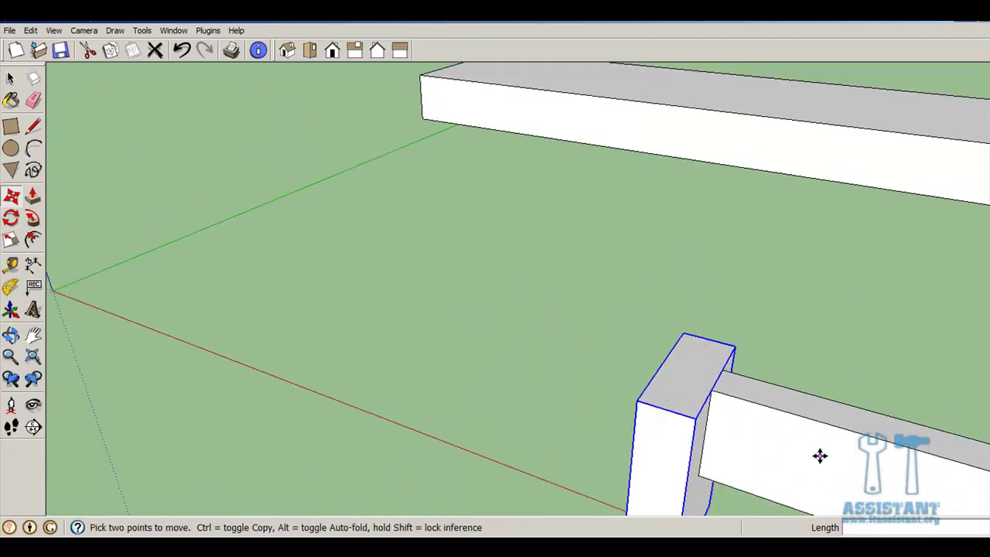
pyautogui.moveTo(820, 456); pyautogui.dragTo(290, 188, button='middle')
pyautogui.scroll(-2, 291, 186)
pyautogui.scroll(-2, 291, 185)
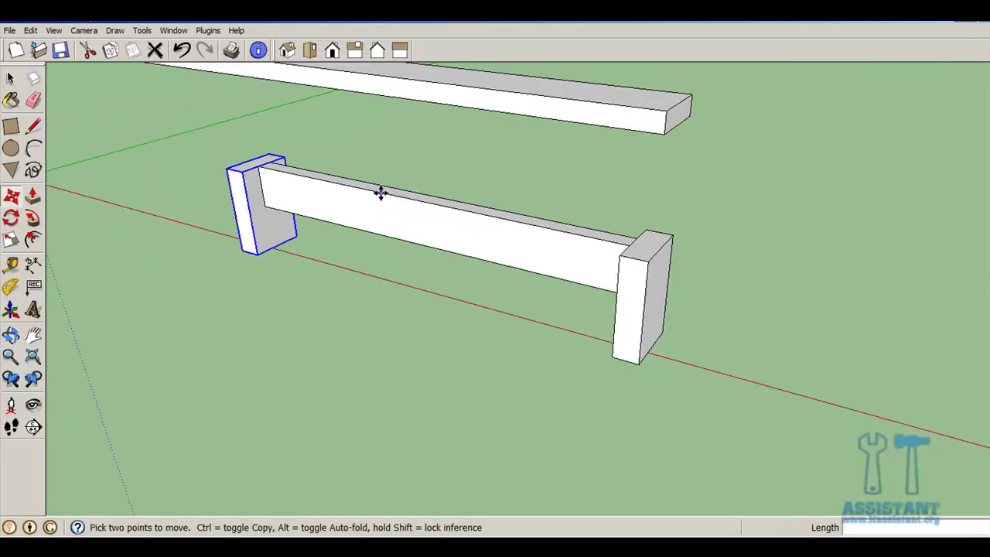
pyautogui.moveTo(380, 193)
pyautogui.mouseDown(button='middle')
pyautogui.moveTo(397, 224)
pyautogui.moveTo(431, 239)
pyautogui.moveTo(685, 235)
pyautogui.mouseUp(button='middle')
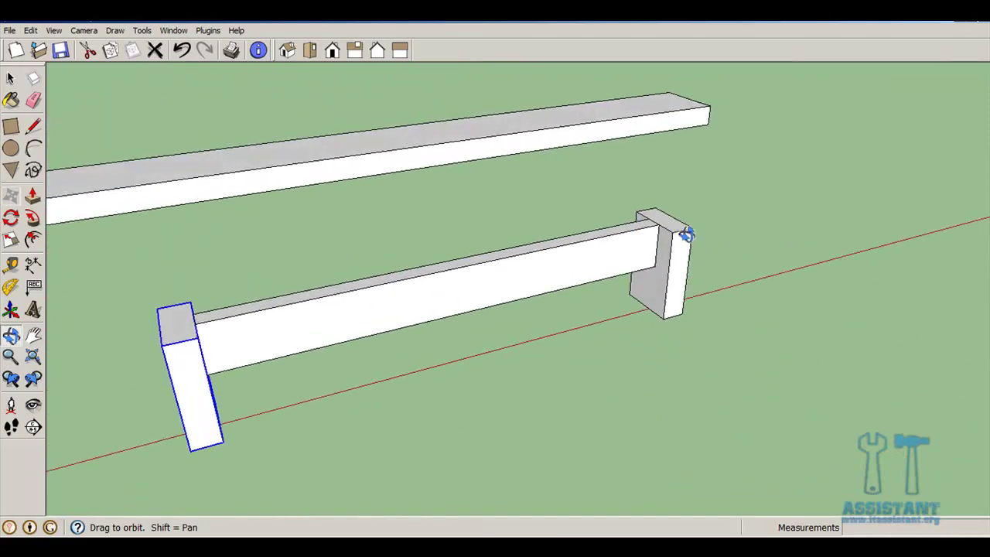
pyautogui.moveTo(326, 294)
pyautogui.mouseDown(button='middle')
pyautogui.moveTo(530, 248)
pyautogui.moveTo(541, 214)
pyautogui.mouseUp(button='middle')
pyautogui.scroll(-2, 511, 219)
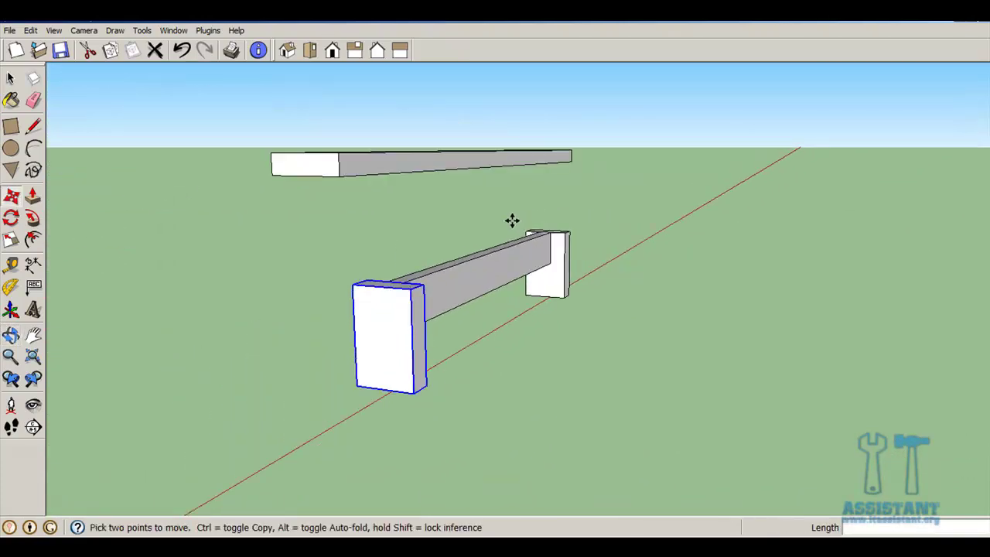
pyautogui.click(10, 78)
pyautogui.click(604, 299)
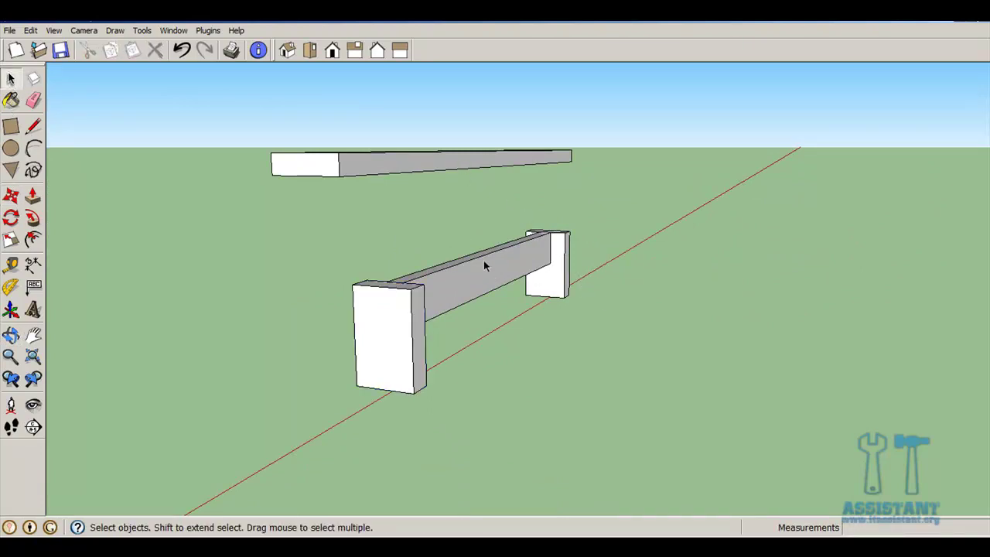
pyautogui.moveTo(497, 256)
pyautogui.mouseDown(button='middle')
pyautogui.moveTo(537, 236)
pyautogui.moveTo(349, 258)
pyautogui.mouseUp(button='middle')
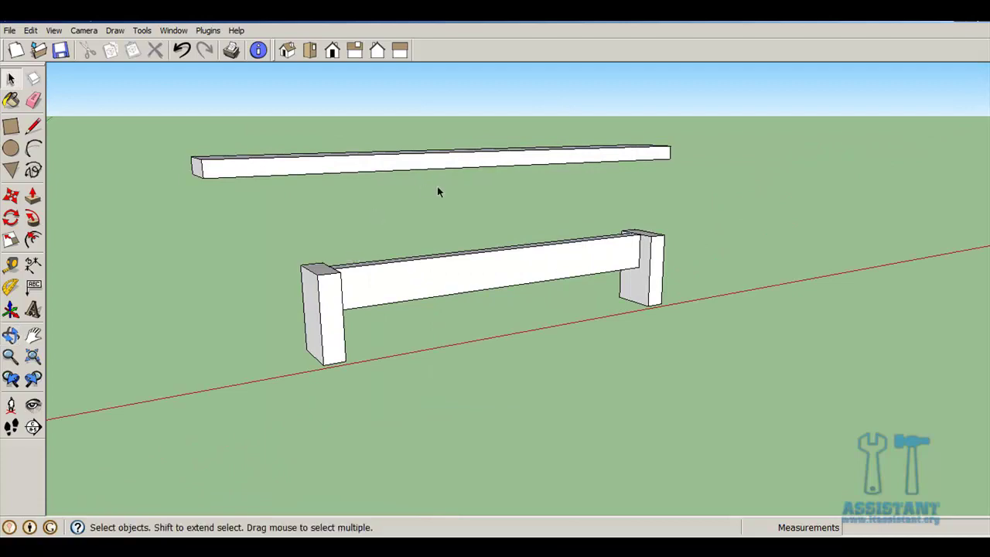
pyautogui.scroll(2, 456, 174)
pyautogui.scroll(-2, 458, 167)
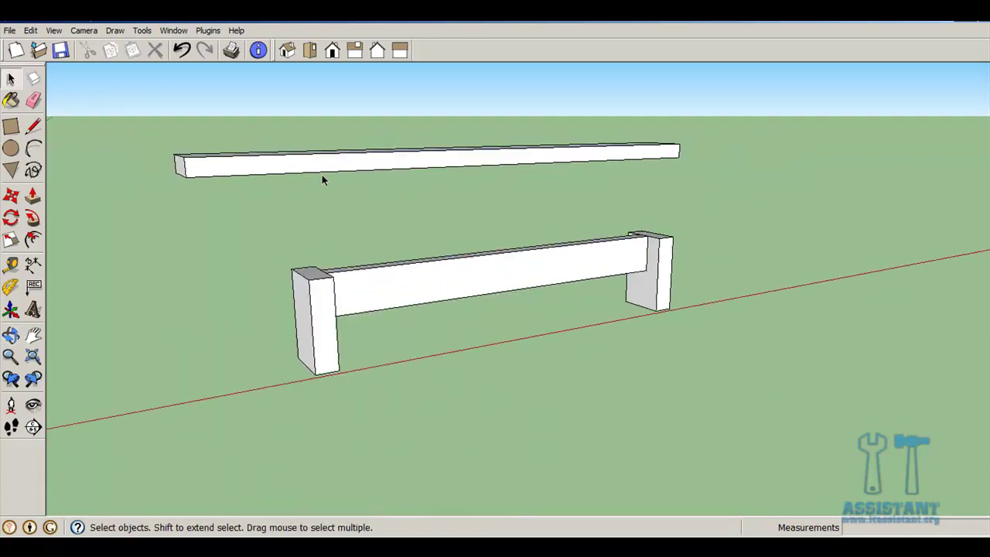
pyautogui.moveTo(323, 179)
pyautogui.mouseDown(button='middle')
pyautogui.moveTo(276, 172)
pyautogui.moveTo(471, 209)
pyautogui.mouseUp(button='middle')
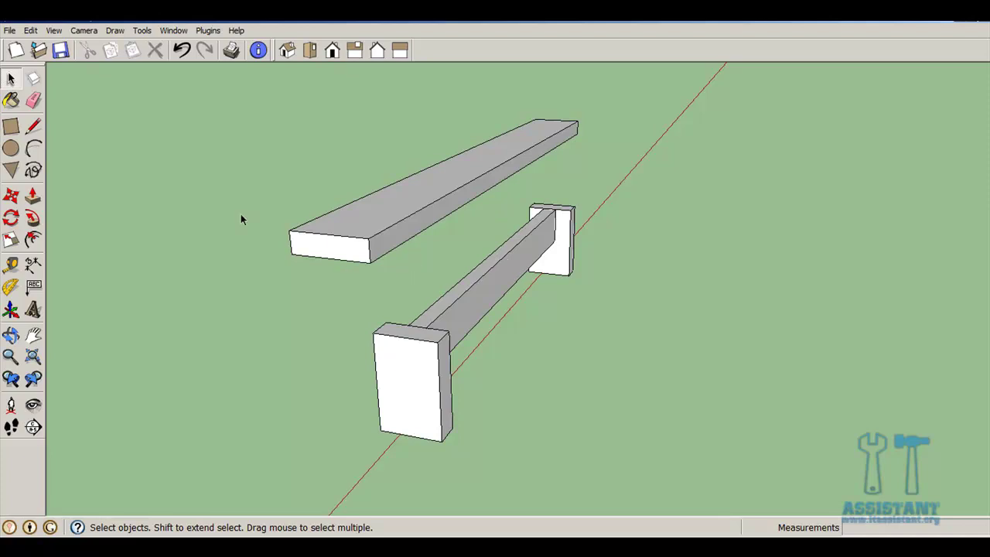
# Step: Move the seat slab down by its bottom corner onto the leg's top corner
pyautogui.doubleClick(324, 243)
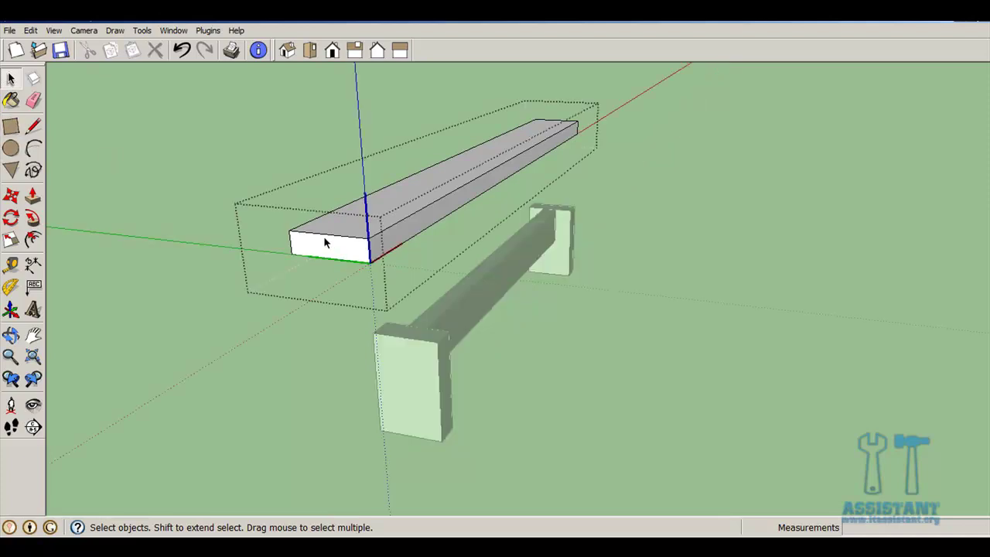
pyautogui.click(200, 157)
pyautogui.click(365, 242)
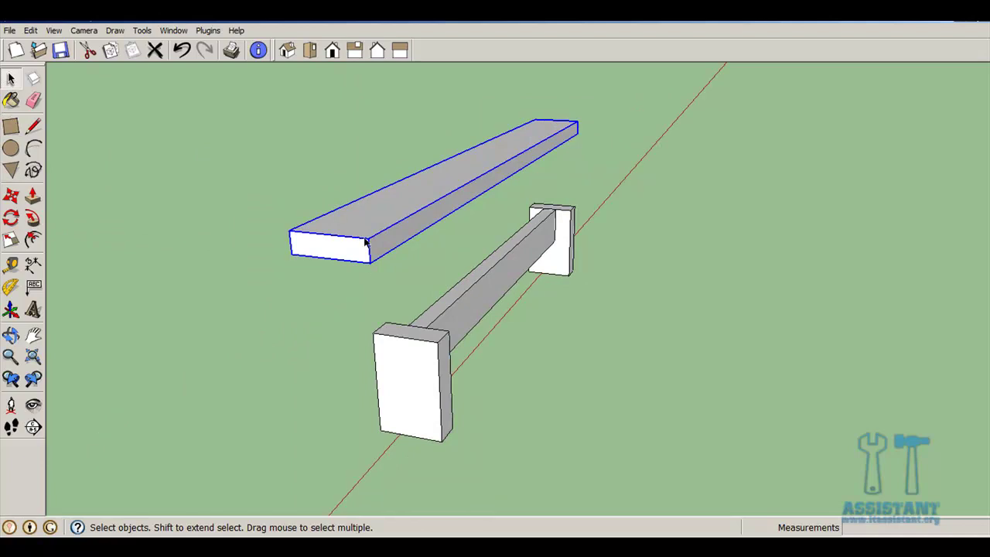
pyautogui.press('m')
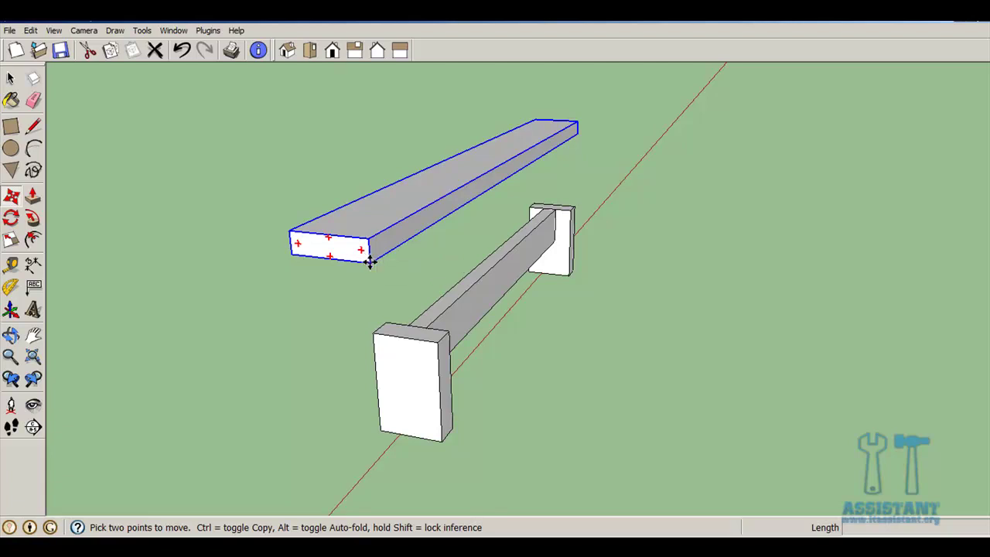
pyautogui.click(370, 263)
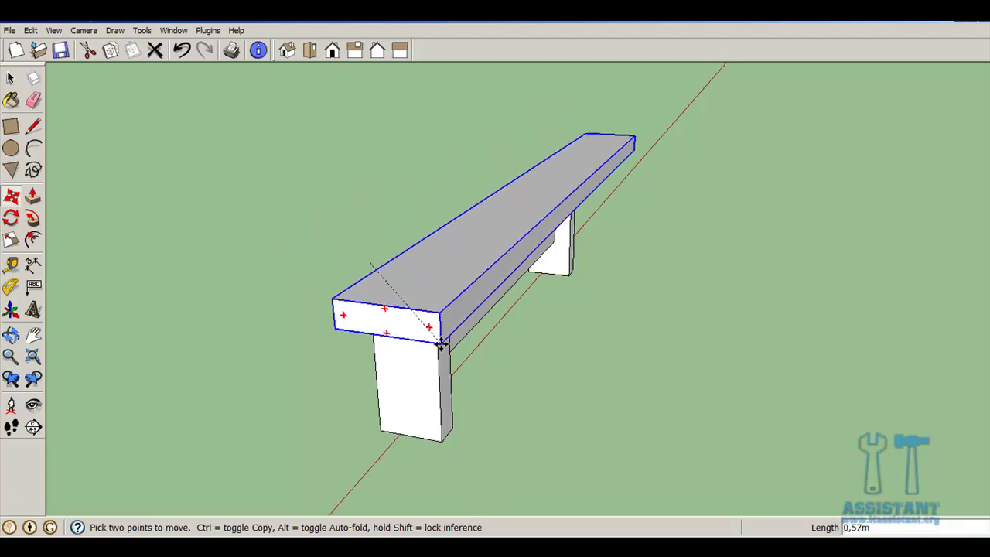
pyautogui.click(438, 341)
pyautogui.scroll(3, 438, 342)
pyautogui.moveTo(441, 338); pyautogui.dragTo(371, 301, button='middle')
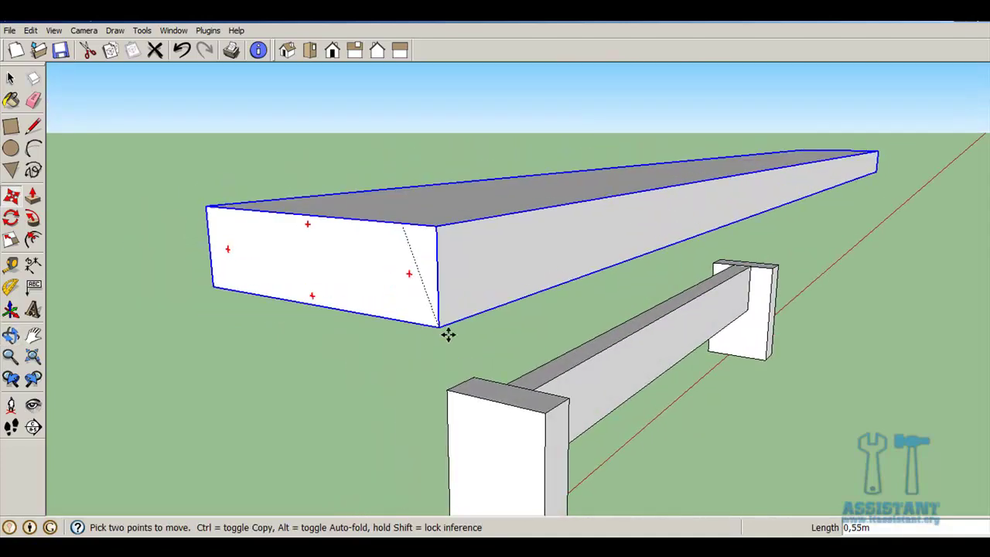
pyautogui.scroll(3, 544, 410)
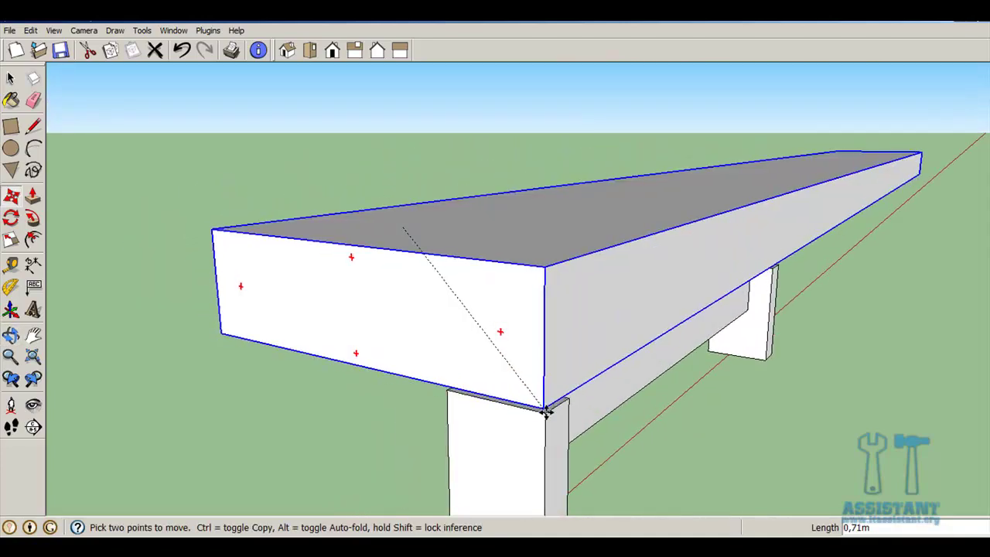
pyautogui.moveTo(543, 409)
pyautogui.mouseDown(button='middle')
pyautogui.moveTo(462, 355)
pyautogui.moveTo(500, 380)
pyautogui.mouseUp(button='middle')
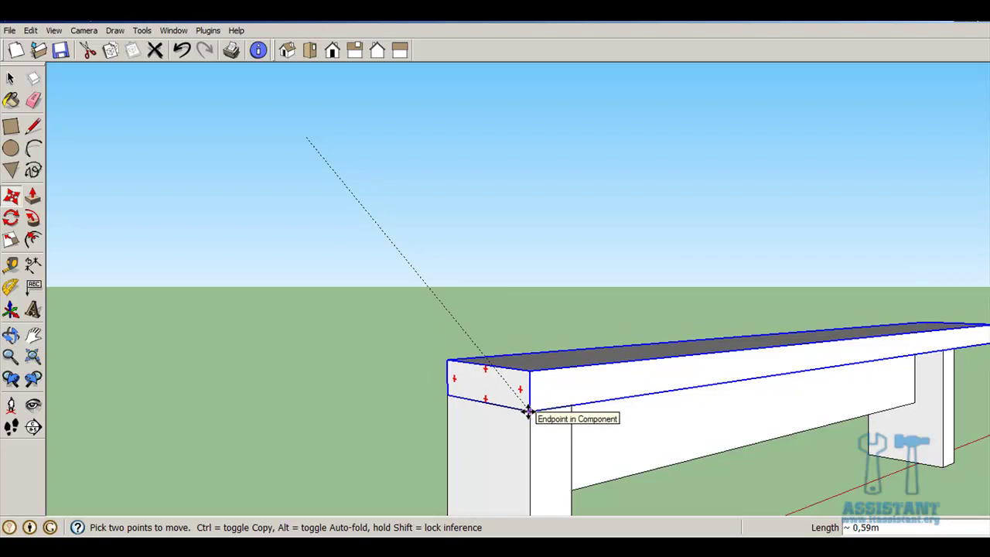
pyautogui.click(528, 410)
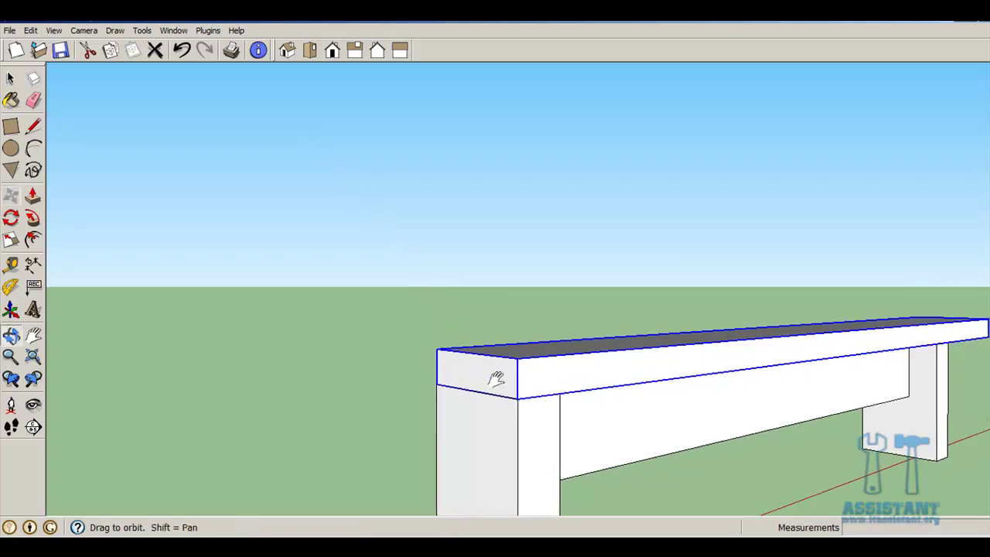
pyautogui.moveTo(495, 380); pyautogui.dragTo(355, 274, button='middle')
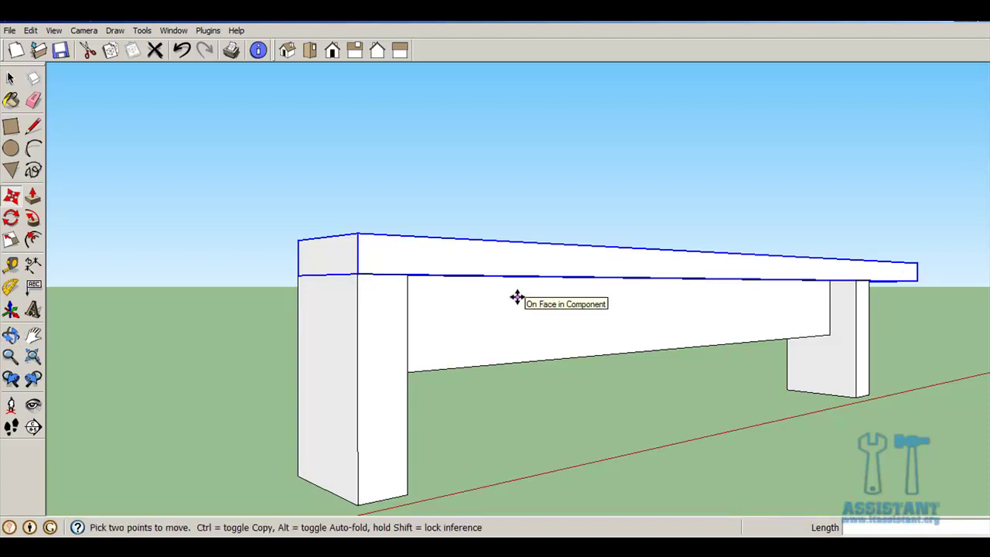
pyautogui.moveTo(243, 171)
pyautogui.mouseDown(button='middle')
pyautogui.moveTo(338, 219)
pyautogui.moveTo(472, 256)
pyautogui.moveTo(564, 237)
pyautogui.moveTo(348, 261)
pyautogui.moveTo(459, 294)
pyautogui.mouseUp(button='middle')
# Step: Move the seat slab from its bottom corner to the leg's midpoint and check the result
pyautogui.press('m')
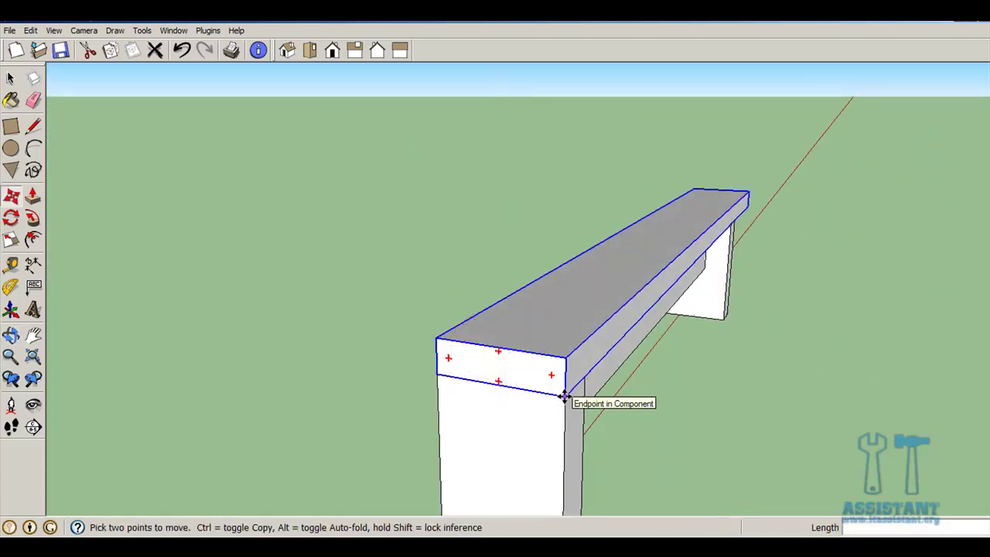
pyautogui.click(564, 394)
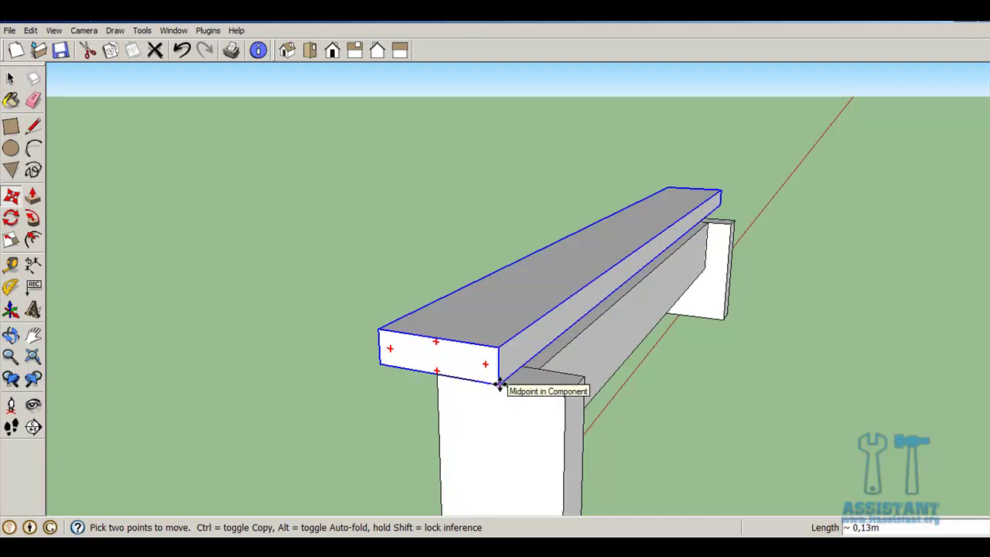
pyautogui.click(500, 384)
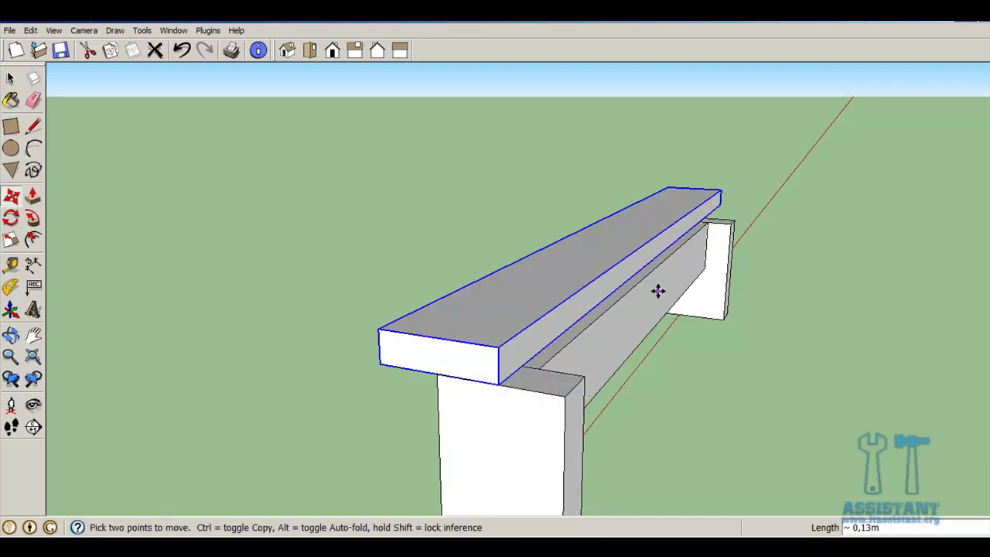
pyautogui.moveTo(656, 289)
pyautogui.mouseDown(button='middle')
pyautogui.moveTo(573, 307)
pyautogui.moveTo(491, 290)
pyautogui.moveTo(376, 294)
pyautogui.mouseUp(button='middle')
pyautogui.scroll(3, 557, 287)
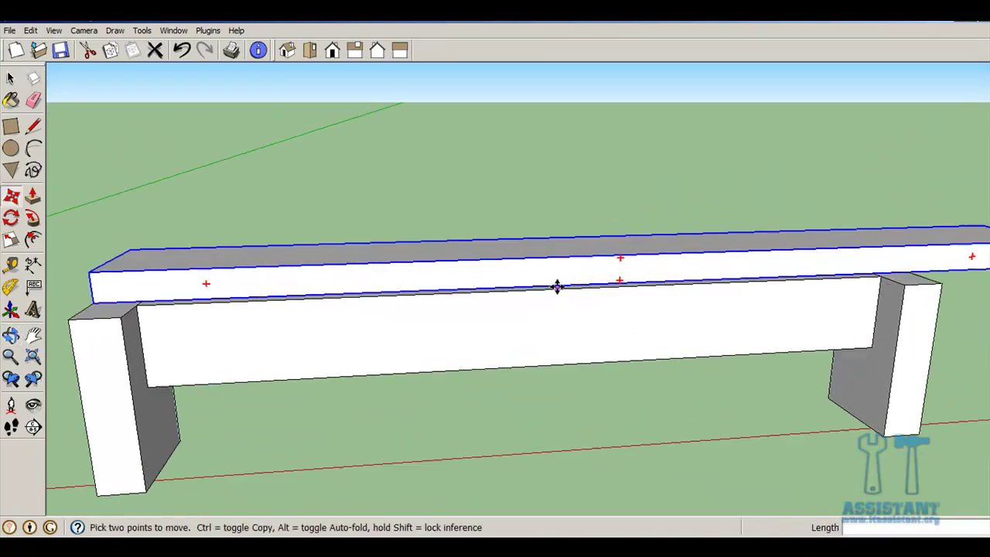
pyautogui.scroll(3, 537, 287)
pyautogui.moveTo(537, 287); pyautogui.dragTo(548, 309, button='middle')
pyautogui.scroll(-5, 548, 309)
pyautogui.scroll(-1, 542, 303)
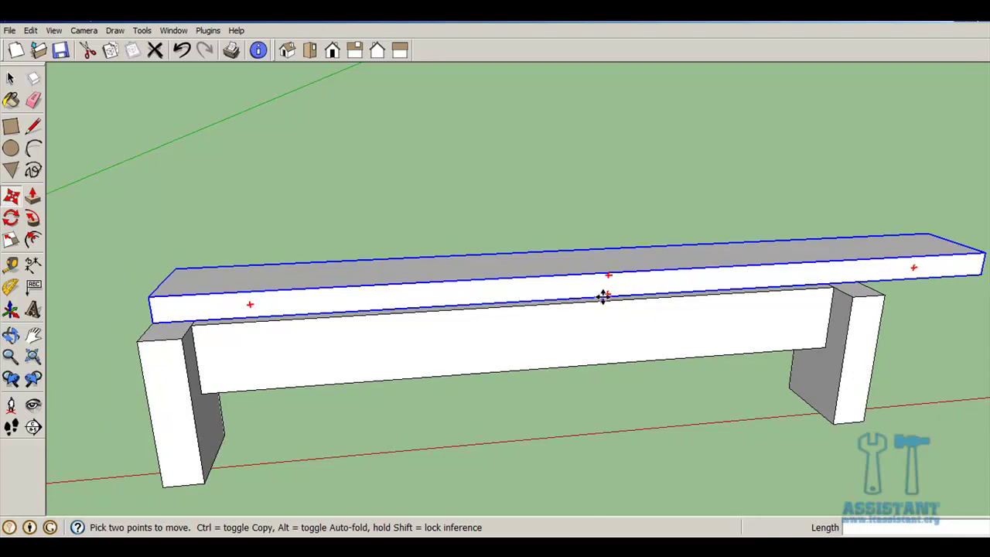
pyautogui.scroll(3, 604, 297)
pyautogui.scroll(2, 601, 291)
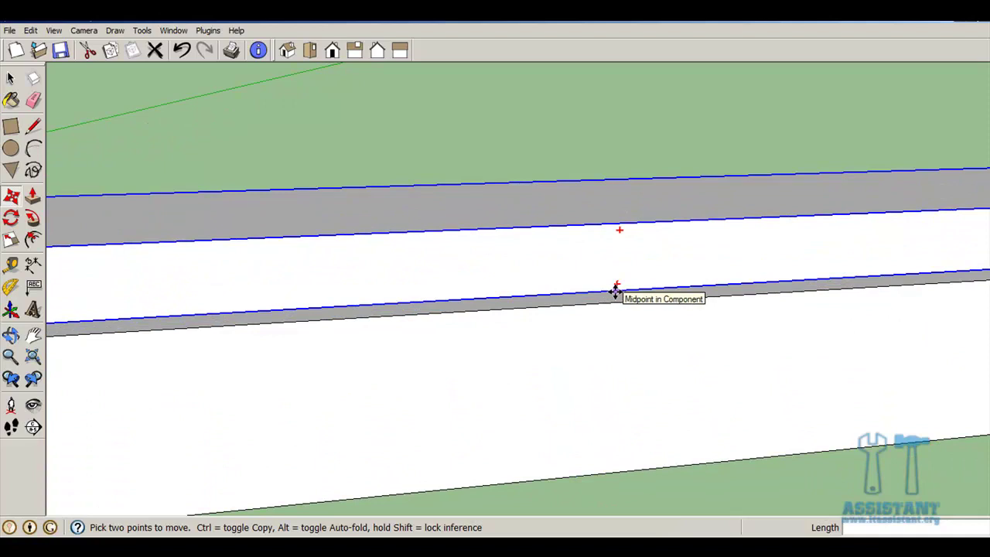
# Step: Move the slab from its bottom-edge midpoint onto the rail's midpoint, centring it over the legs
pyautogui.click(615, 291)
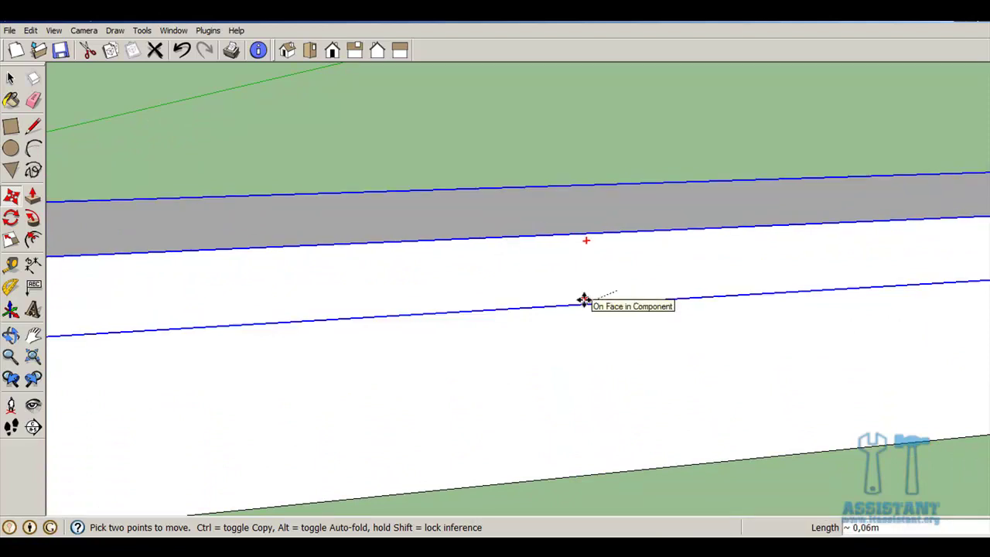
pyautogui.scroll(-2, 495, 306)
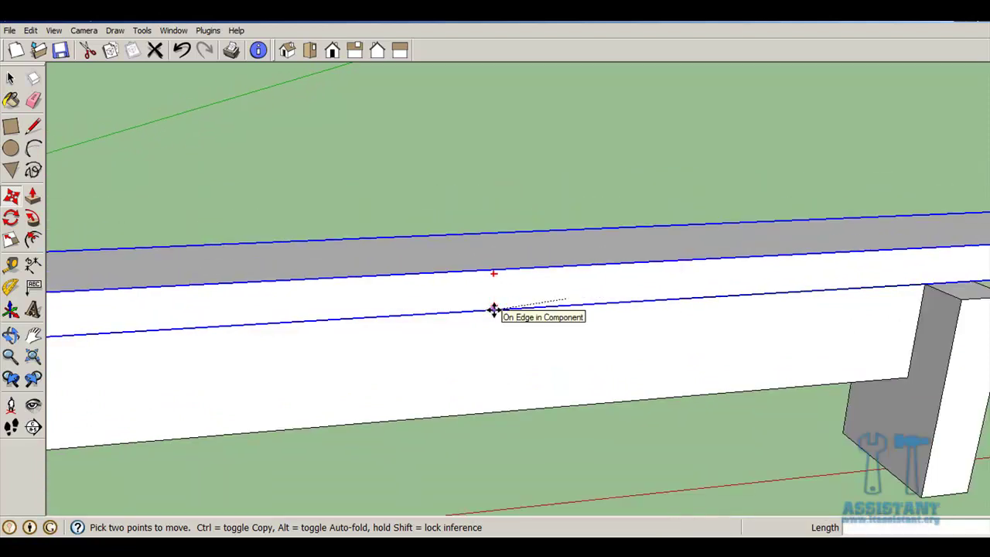
pyautogui.scroll(-2, 494, 310)
pyautogui.moveTo(493, 309)
pyautogui.mouseDown(button='middle')
pyautogui.moveTo(475, 287)
pyautogui.moveTo(462, 305)
pyautogui.mouseUp(button='middle')
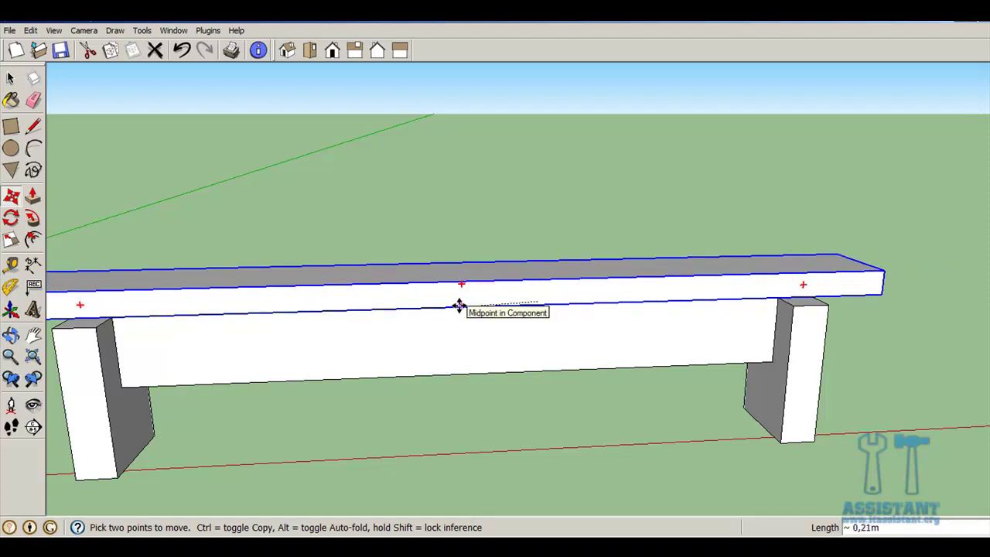
pyautogui.click(459, 306)
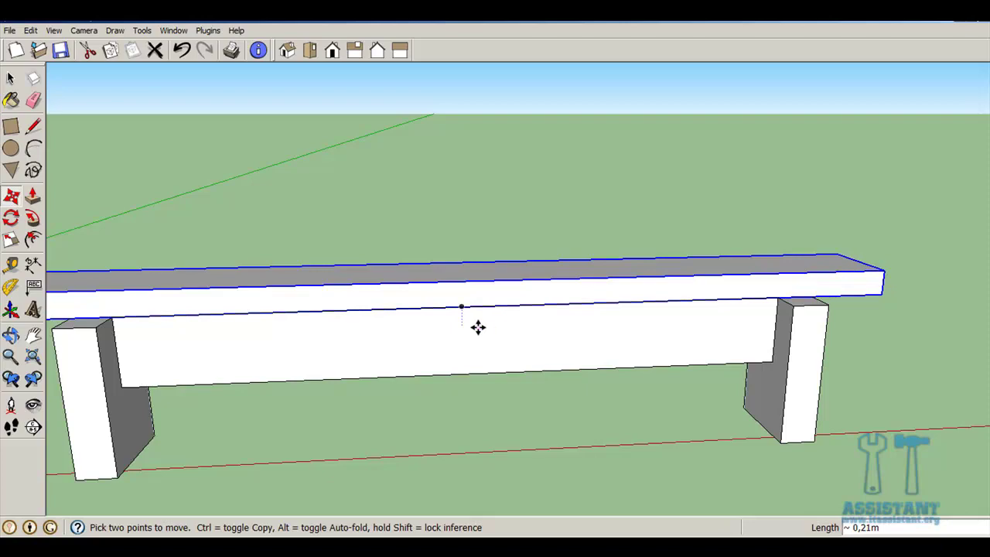
pyautogui.moveTo(299, 317)
pyautogui.mouseDown(button='middle')
pyautogui.moveTo(479, 281)
pyautogui.moveTo(640, 272)
pyautogui.moveTo(641, 250)
pyautogui.moveTo(560, 268)
pyautogui.moveTo(513, 303)
pyautogui.moveTo(591, 236)
pyautogui.mouseUp(button='middle')
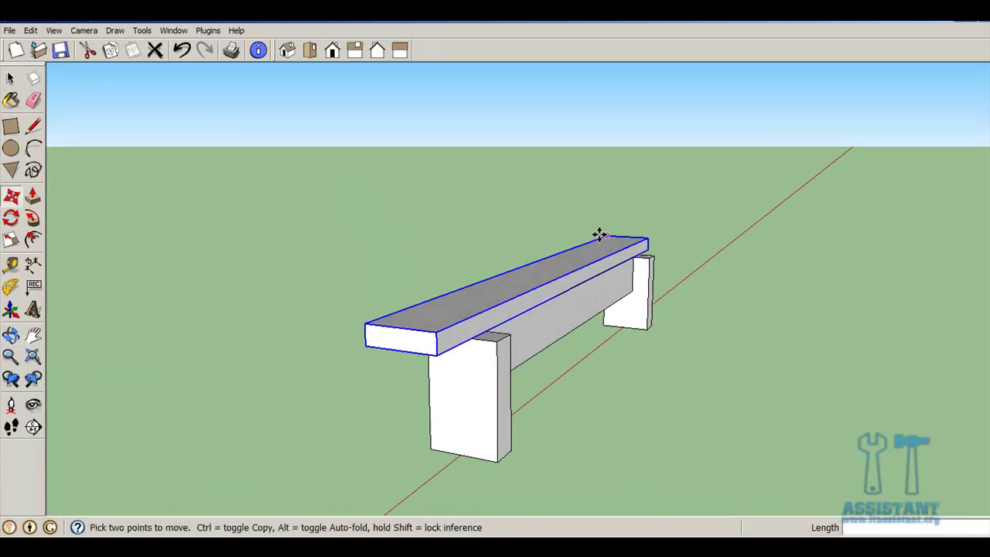
# Step: Shift the seat slab about 0,09 m sideways from the edge intersection to the endpoint, flush with the rail
pyautogui.moveTo(488, 276)
pyautogui.mouseDown(button='middle')
pyautogui.moveTo(676, 307)
pyautogui.moveTo(643, 234)
pyautogui.moveTo(553, 250)
pyautogui.moveTo(477, 317)
pyautogui.mouseUp(button='middle')
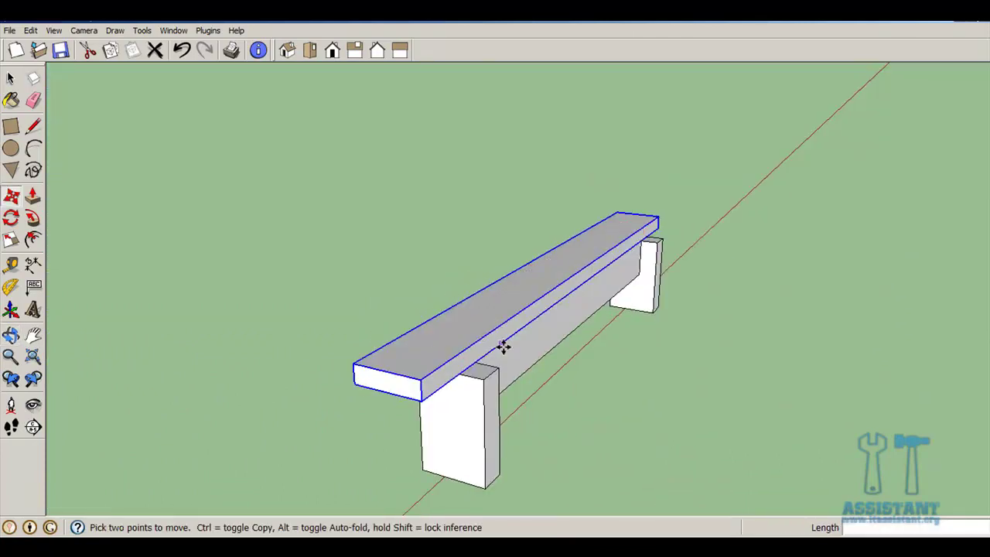
pyautogui.scroll(1, 473, 354)
pyautogui.scroll(1, 476, 357)
pyautogui.scroll(1, 512, 415)
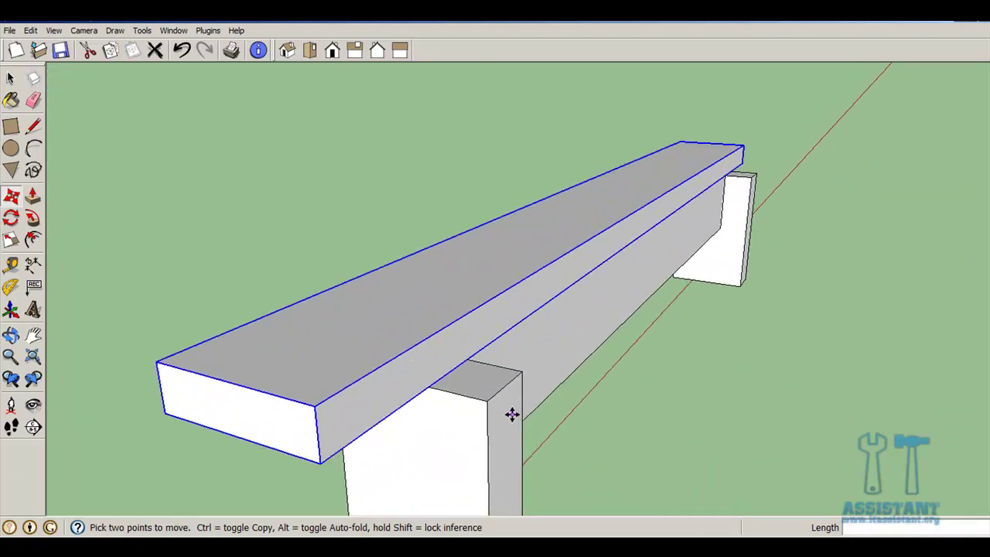
pyautogui.scroll(1, 512, 415)
pyautogui.scroll(1, 504, 416)
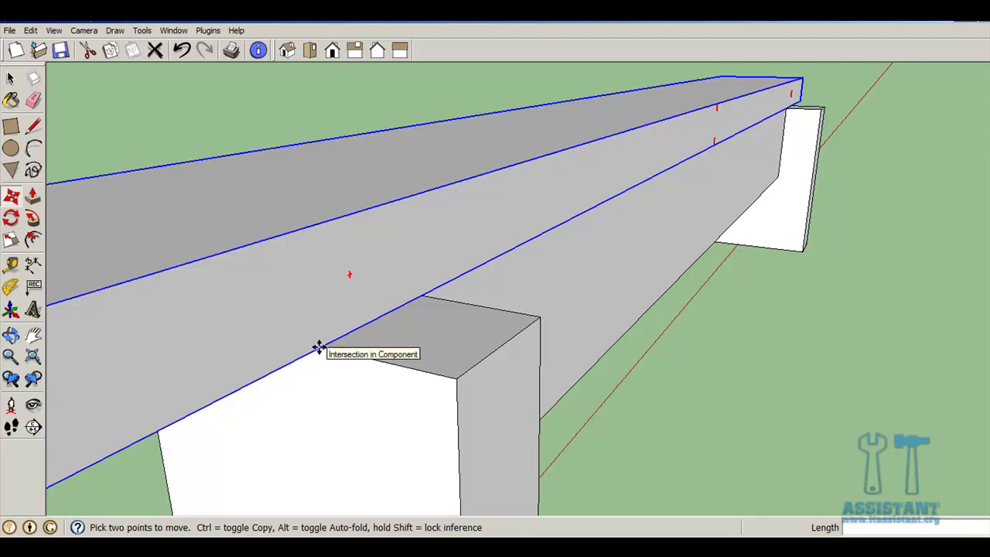
pyautogui.scroll(2, 318, 349)
pyautogui.scroll(3, 318, 349)
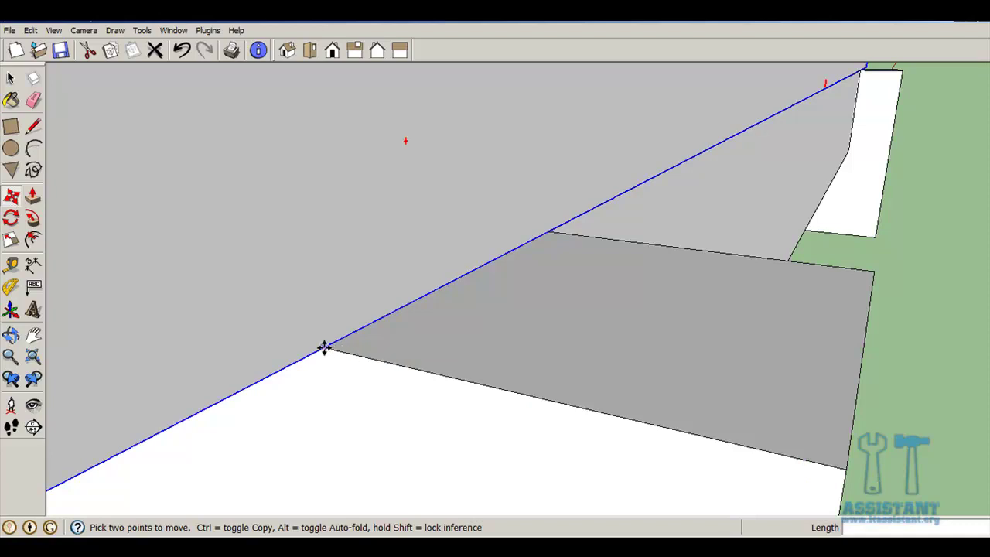
pyautogui.scroll(2, 324, 348)
pyautogui.scroll(-1, 324, 348)
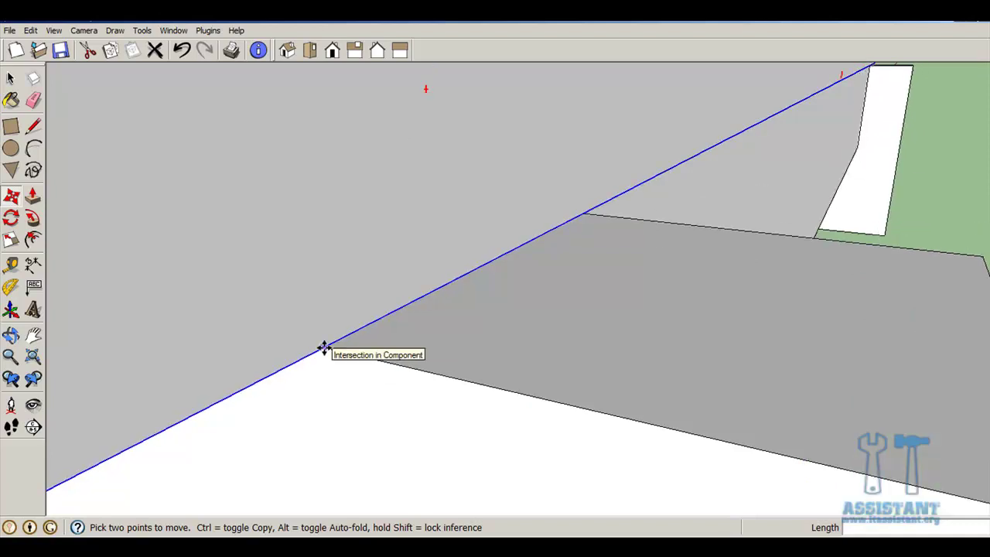
pyautogui.scroll(-1, 324, 349)
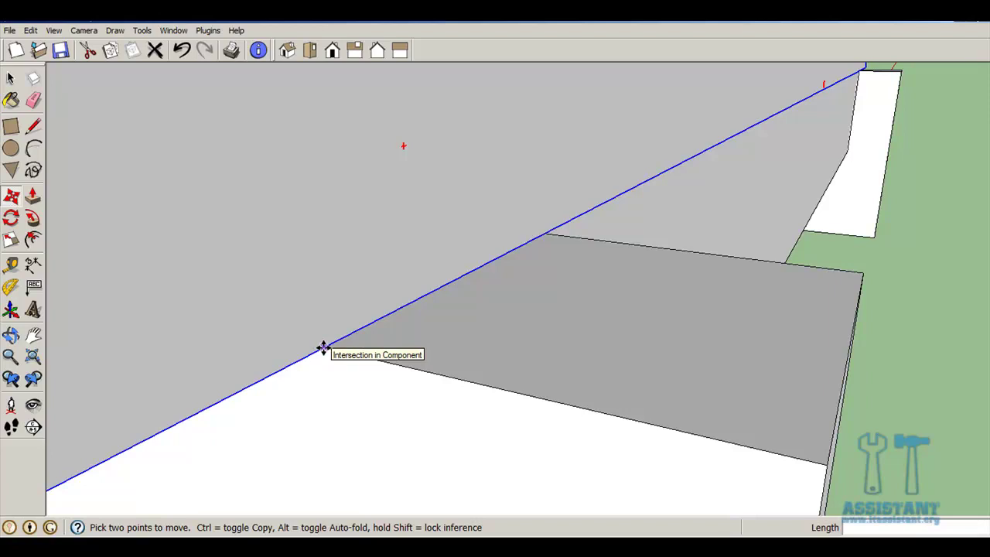
pyautogui.click(324, 349)
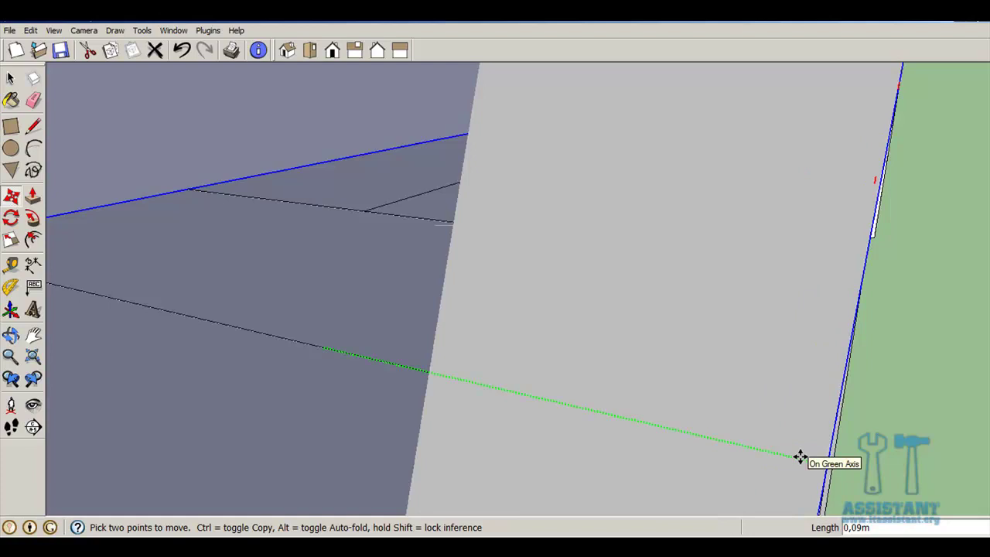
pyautogui.moveTo(801, 456)
pyautogui.mouseDown(button='middle')
pyautogui.moveTo(657, 361)
pyautogui.moveTo(163, 101)
pyautogui.mouseUp(button='middle')
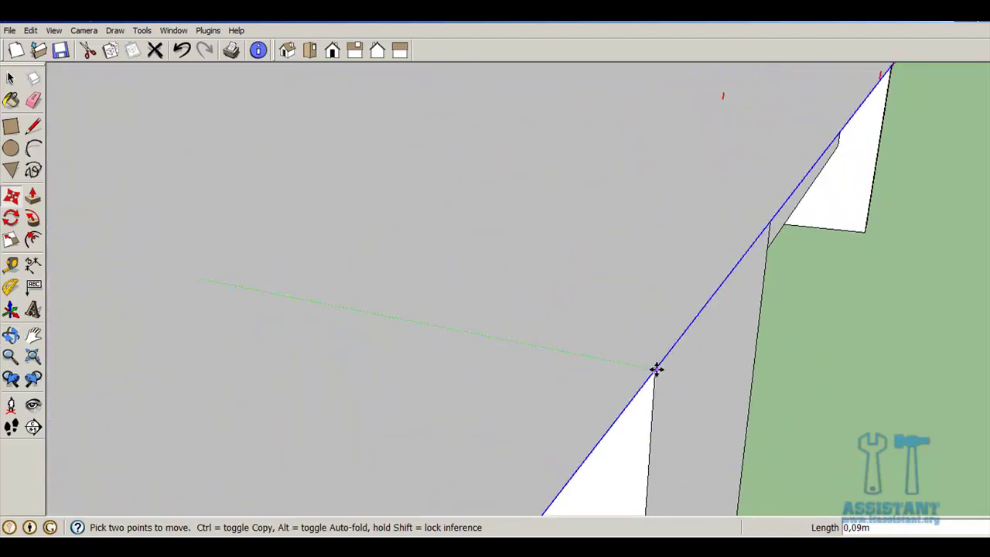
pyautogui.click(656, 370)
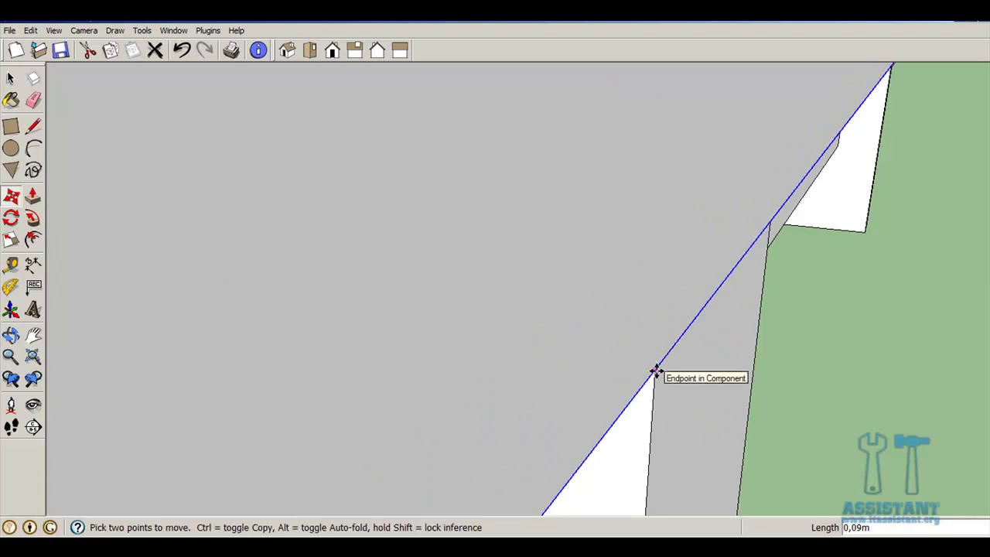
# Step: Zoom to the whole bench, clear the selection and orbit to inspect it from side and end
pyautogui.click(32, 357)
pyautogui.moveTo(738, 200); pyautogui.dragTo(599, 181, button='middle')
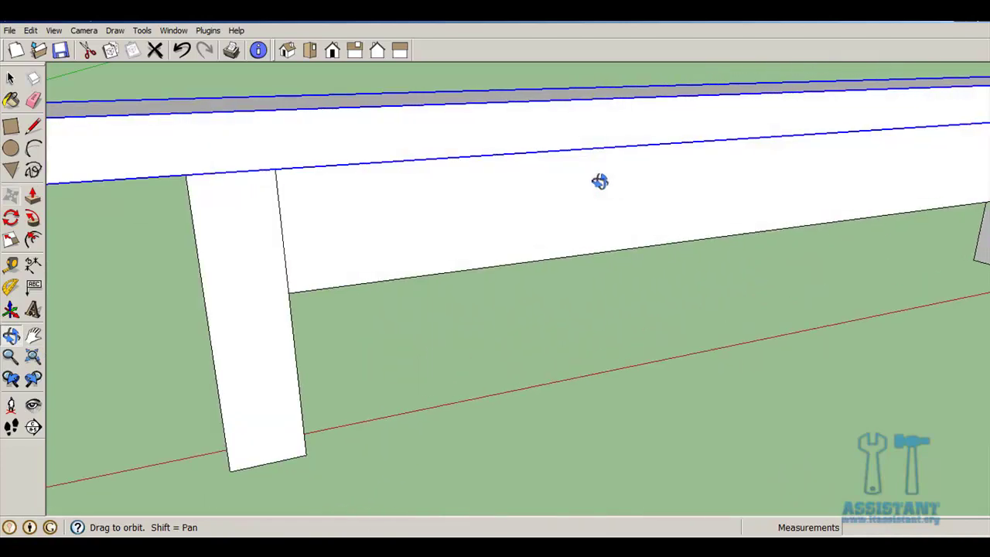
pyautogui.scroll(-5, 549, 206)
pyautogui.scroll(-2, 548, 206)
pyautogui.moveTo(836, 190)
pyautogui.mouseDown(button='middle')
pyautogui.moveTo(353, 162)
pyautogui.moveTo(557, 276)
pyautogui.mouseUp(button='middle')
pyautogui.click(695, 329)
pyautogui.moveTo(695, 329)
pyautogui.mouseDown(button='middle')
pyautogui.moveTo(472, 278)
pyautogui.moveTo(406, 152)
pyautogui.moveTo(550, 205)
pyautogui.moveTo(411, 221)
pyautogui.mouseUp(button='middle')
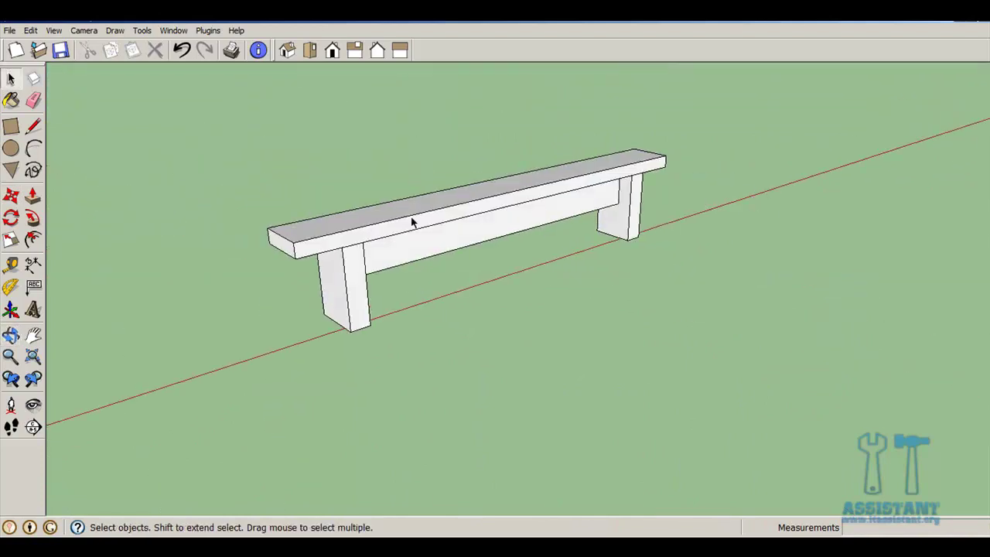
# Step: Undo the last four seat-board moves and reselect the floating board, abandoning a rotation
pyautogui.click(180, 57)
pyautogui.click(179, 57)
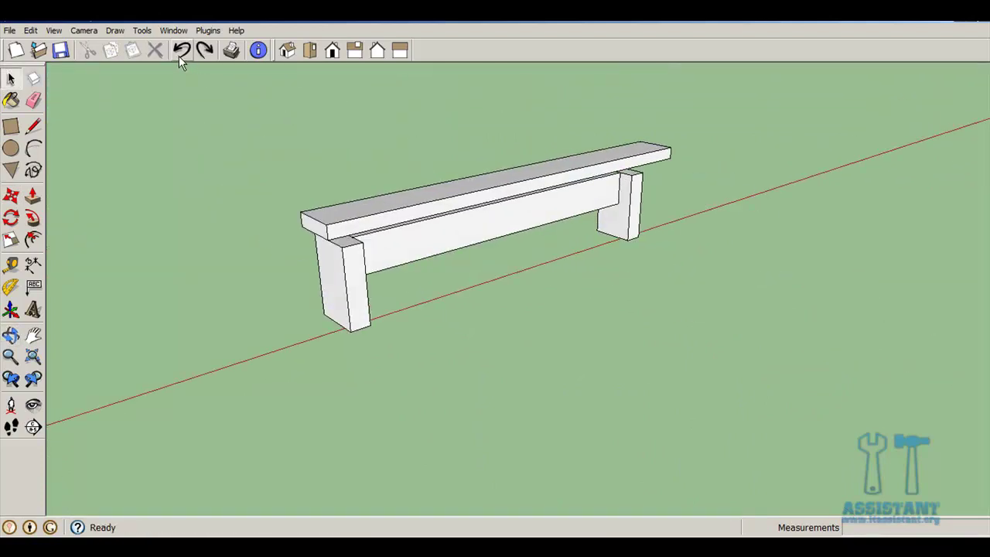
pyautogui.click(179, 58)
pyautogui.click(179, 57)
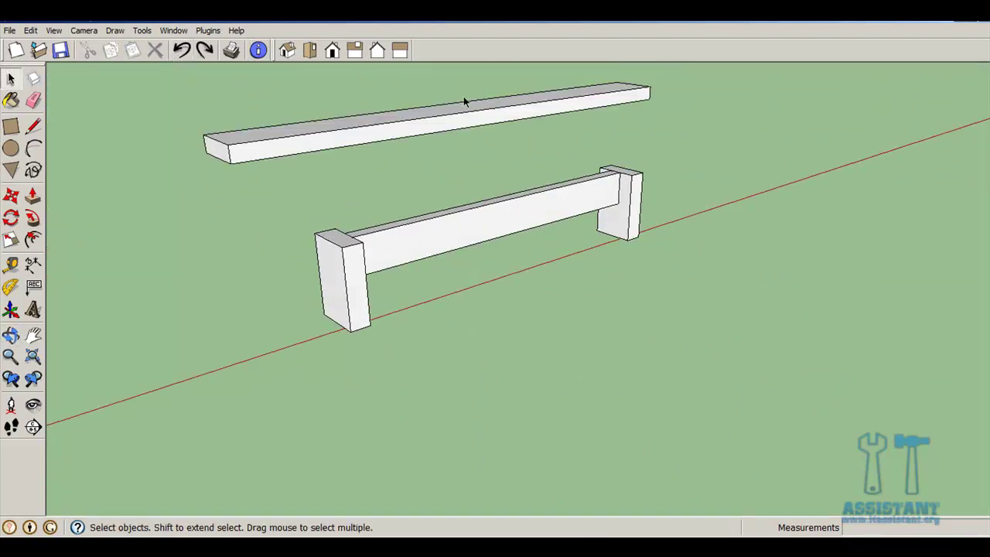
pyautogui.click(227, 156)
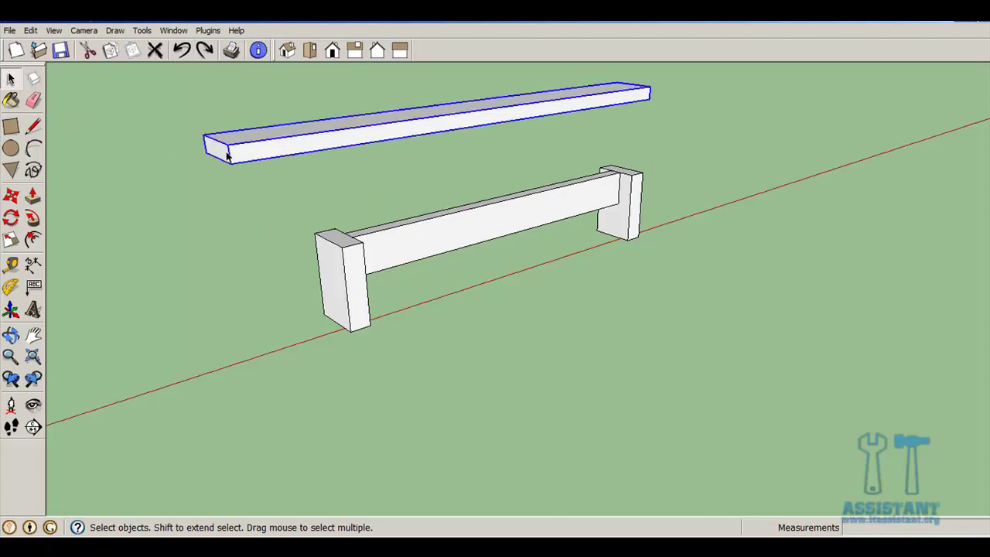
pyautogui.press('q')
pyautogui.click(219, 149)
pyautogui.click(403, 122)
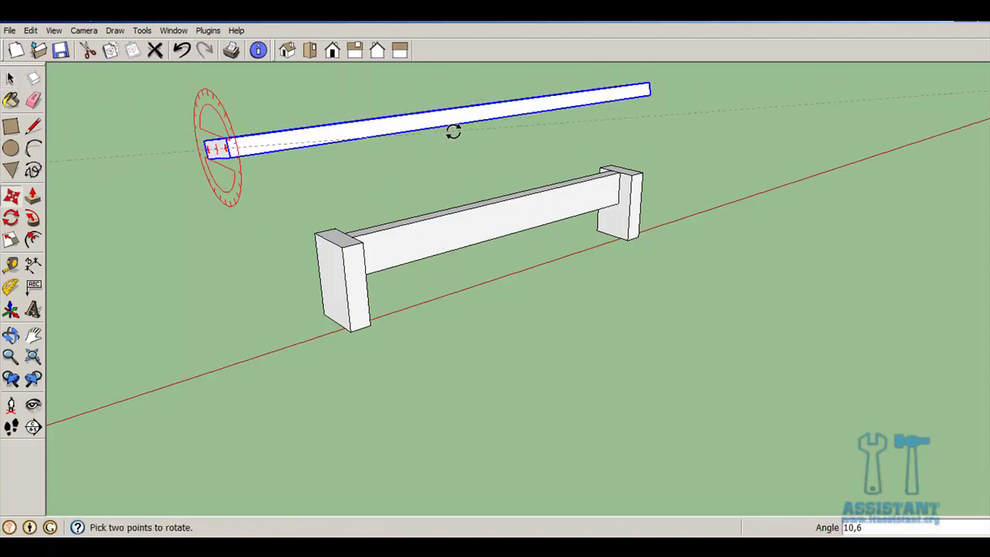
pyautogui.press('Escape')
# Step: Move the seat board from its midpoint onto the rail's midpoint
pyautogui.press('m')
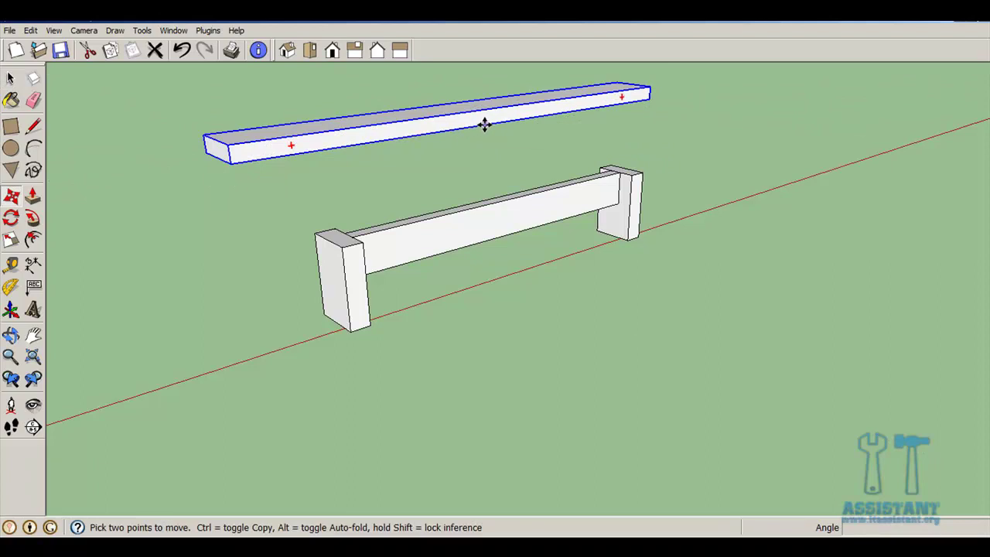
pyautogui.click(486, 123)
pyautogui.scroll(2, 507, 158)
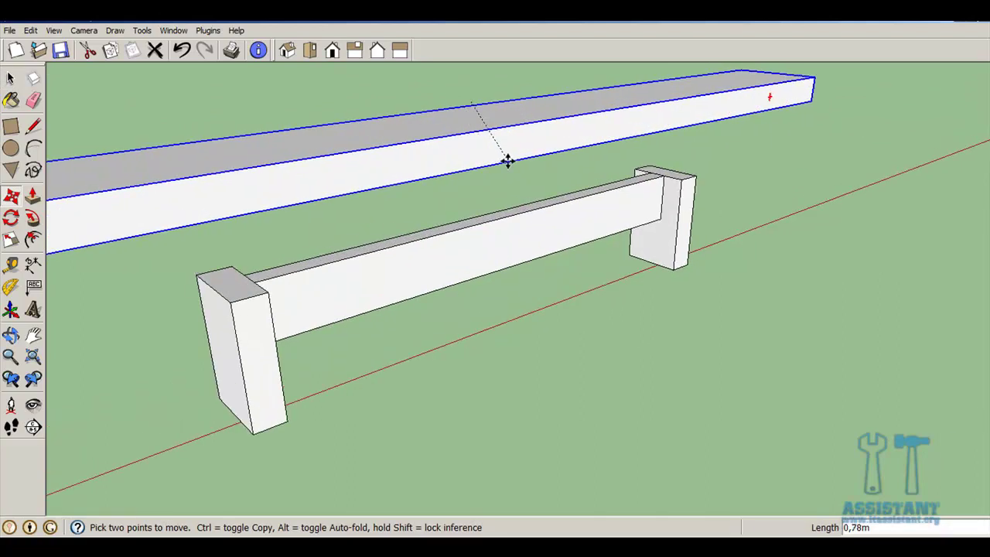
pyautogui.scroll(2, 507, 159)
pyautogui.scroll(2, 477, 223)
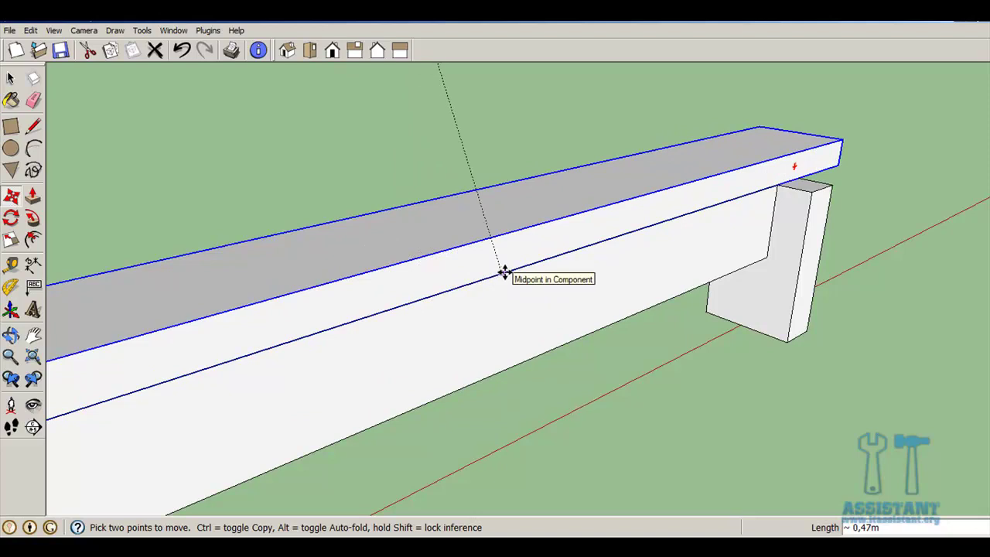
pyautogui.click(504, 272)
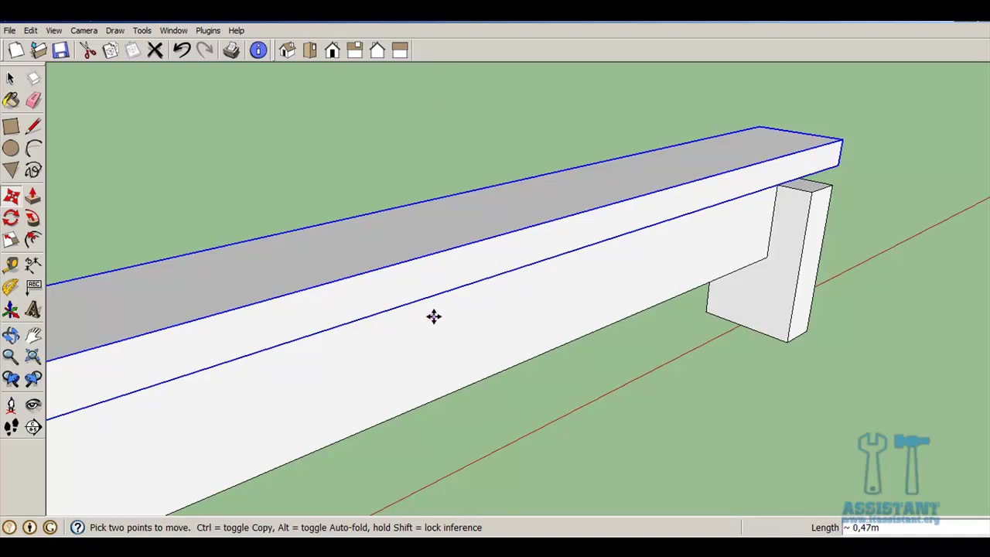
# Step: Snap the slab's lower edge onto the leg's top corner and orbit around the finished bench
pyautogui.moveTo(248, 404)
pyautogui.mouseDown(button='middle')
pyautogui.moveTo(723, 221)
pyautogui.moveTo(614, 245)
pyautogui.mouseUp(button='middle')
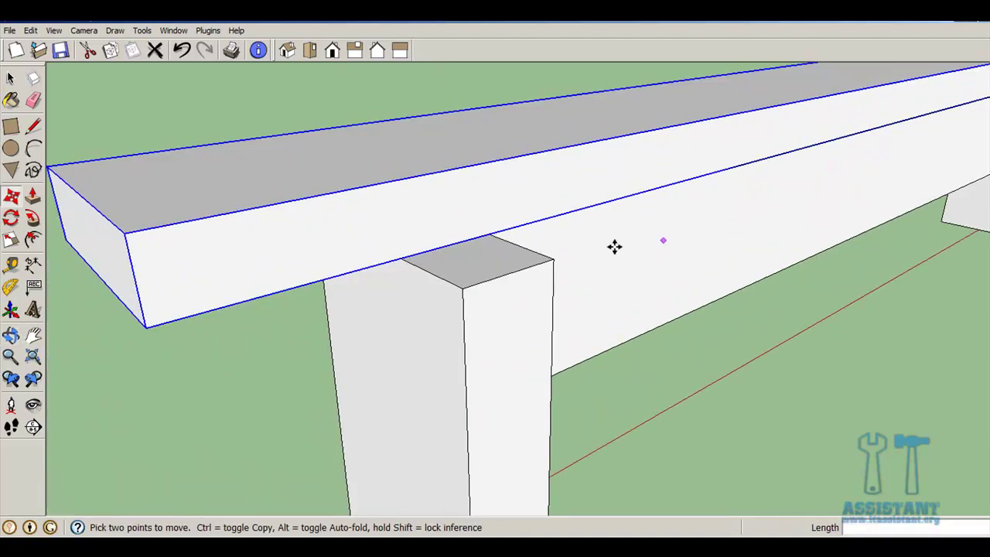
pyautogui.click(399, 257)
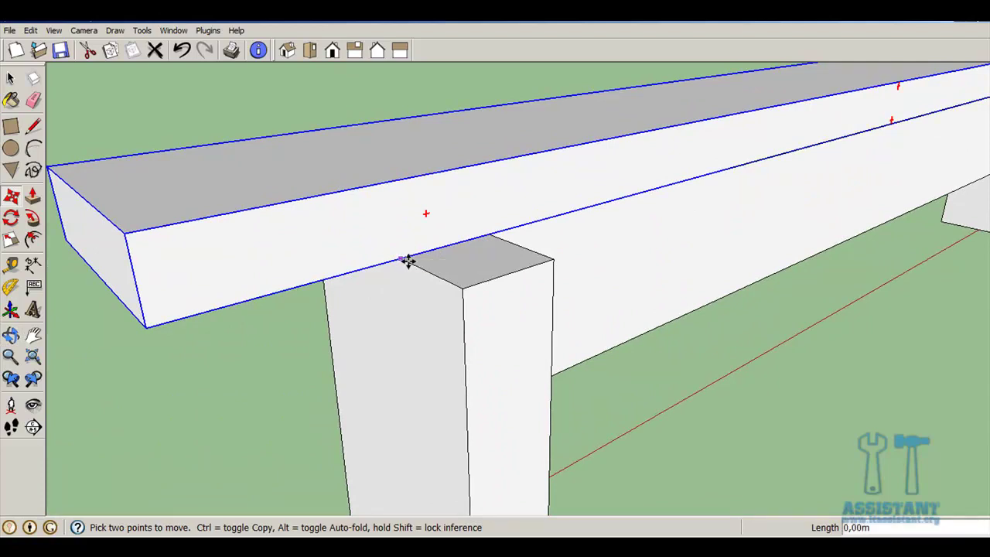
pyautogui.click(464, 287)
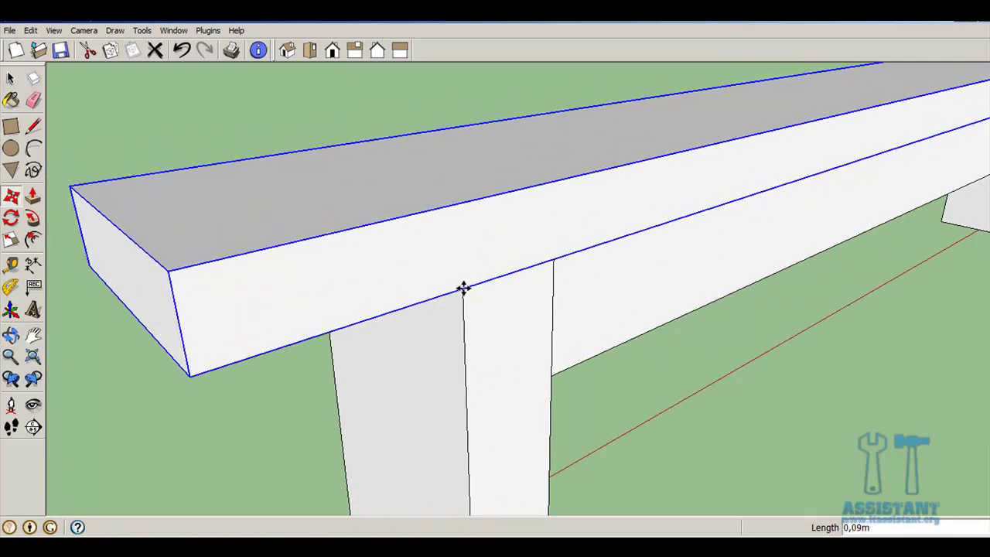
pyautogui.scroll(-2, 534, 303)
pyautogui.scroll(-2, 588, 303)
pyautogui.moveTo(730, 301); pyautogui.dragTo(696, 301, button='middle')
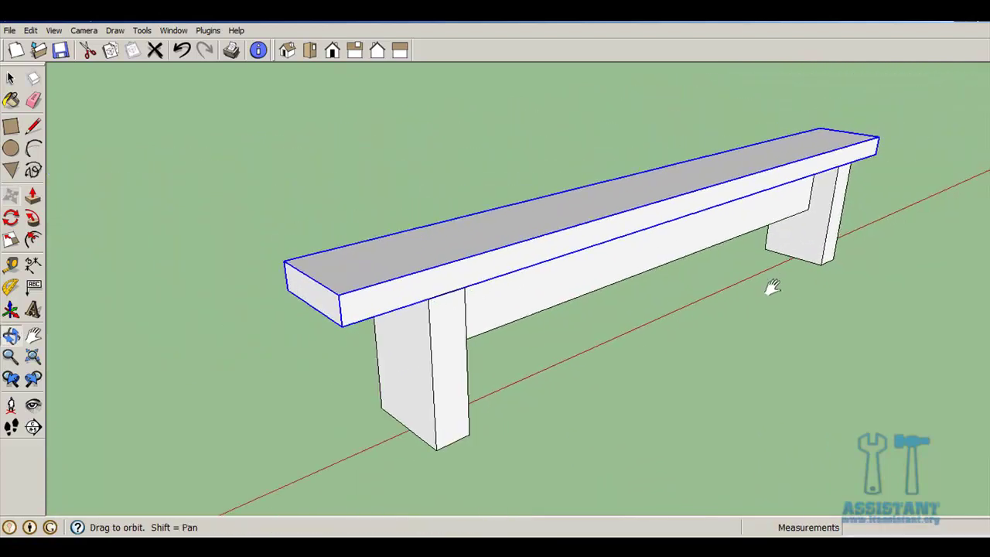
pyautogui.moveTo(403, 298); pyautogui.dragTo(462, 260, button='middle')
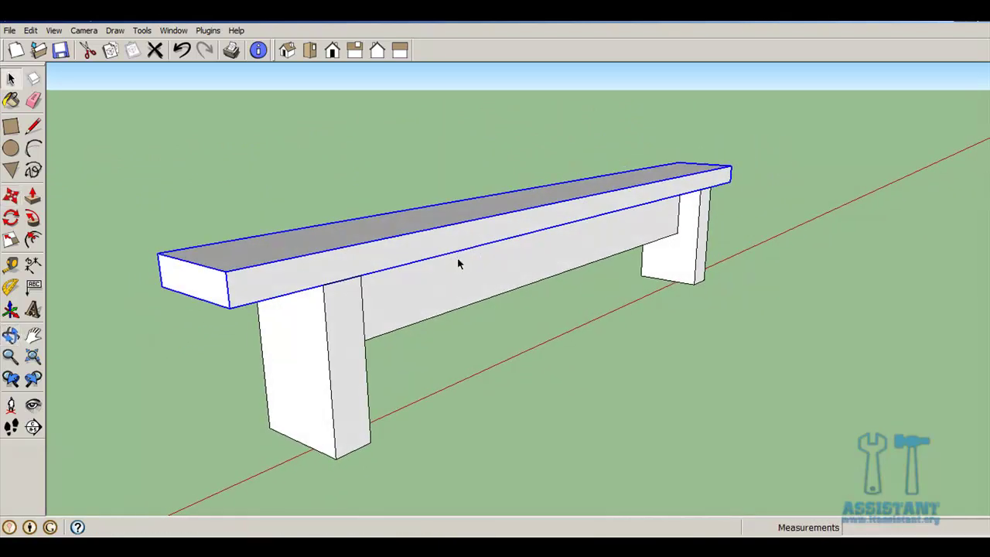
pyautogui.press('space')
# Step: Deselect the seat, orbit to a front view, select the left leg and pick the Arc tool
pyautogui.click(568, 337)
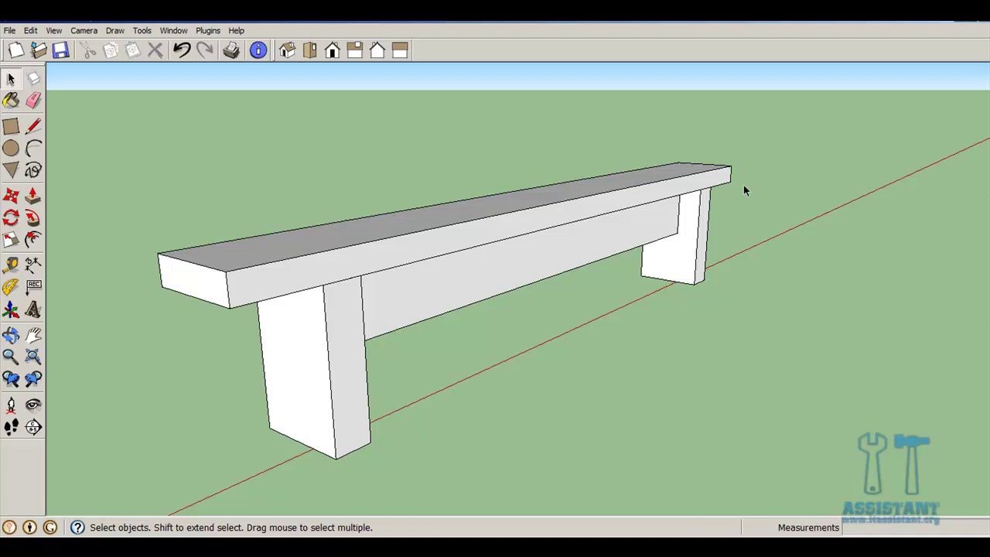
pyautogui.moveTo(648, 313); pyautogui.dragTo(543, 265, button='middle')
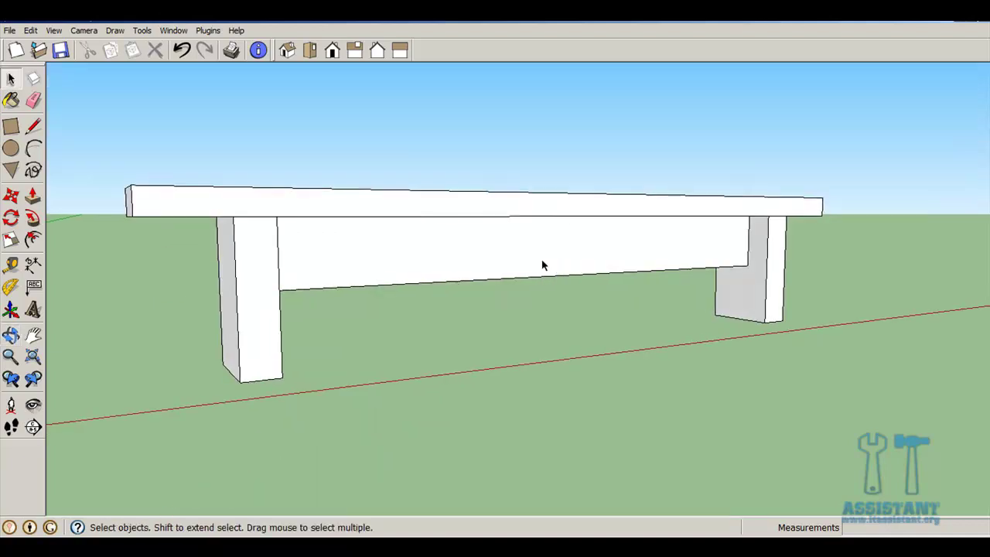
pyautogui.click(240, 280)
pyautogui.click(762, 279)
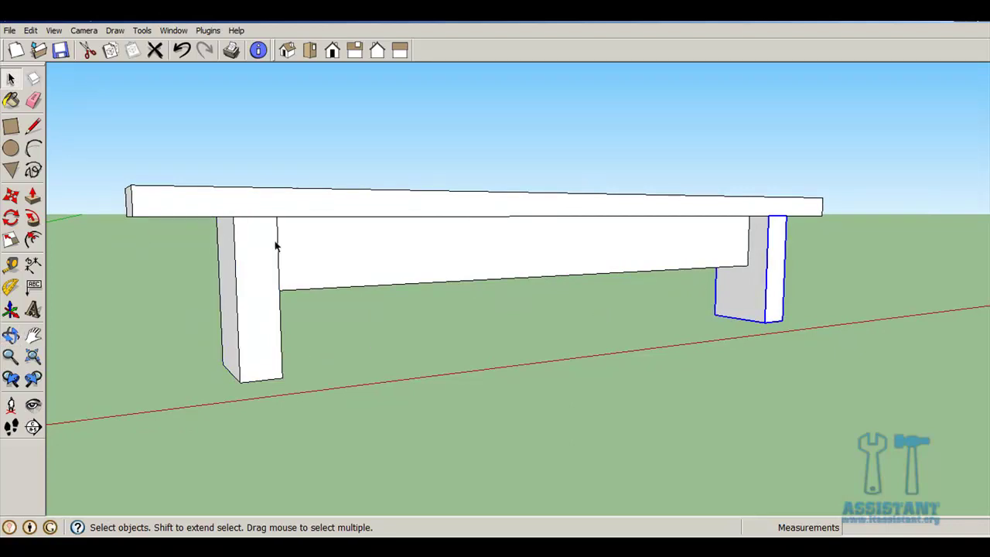
pyautogui.click(252, 249)
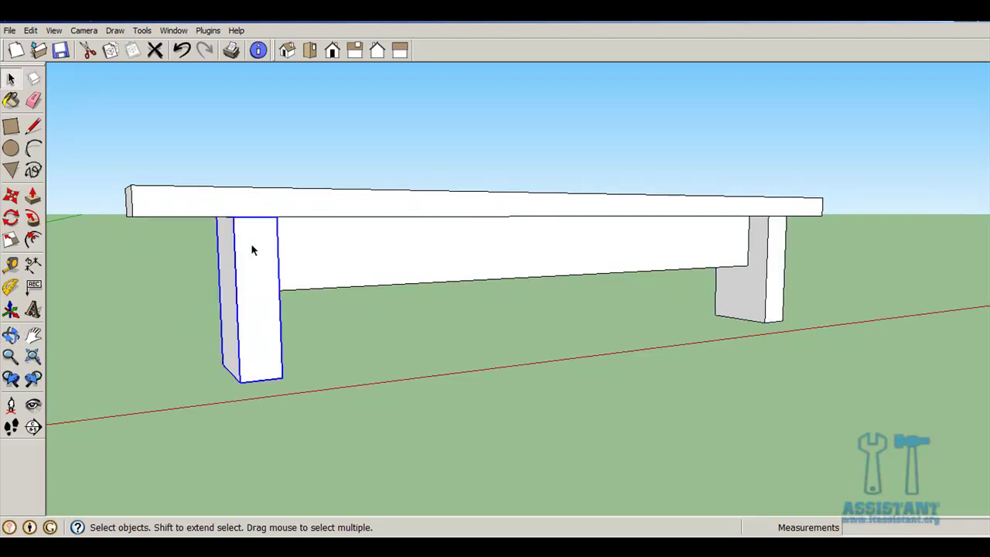
pyautogui.click(33, 149)
# Step: Open the left leg for editing and draw the first arc on its front face
pyautogui.press('space')
pyautogui.doubleClick(256, 277)
pyautogui.scroll(2, 255, 271)
pyautogui.moveTo(255, 271)
pyautogui.mouseDown(button='middle')
pyautogui.moveTo(241, 290)
pyautogui.moveTo(229, 259)
pyautogui.mouseUp(button='middle')
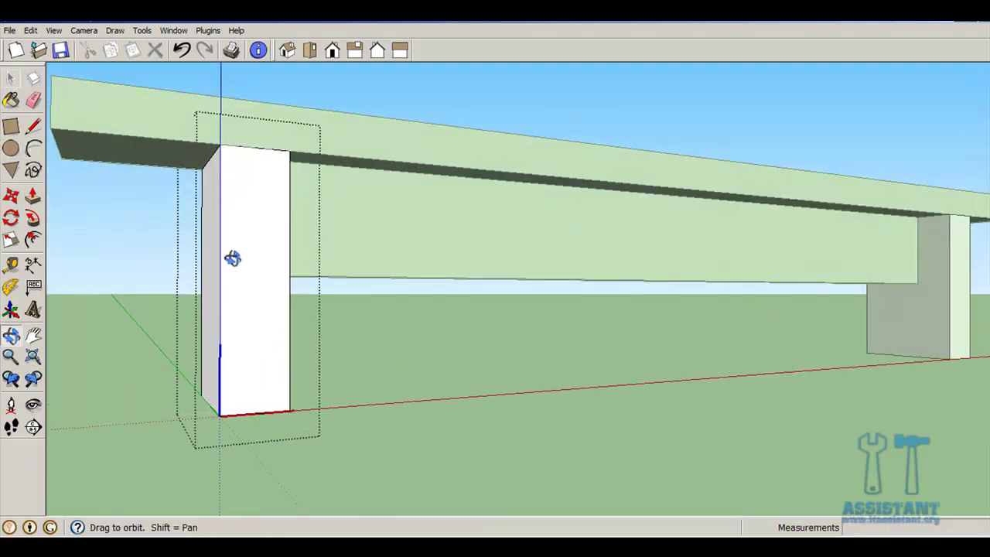
pyautogui.click(33, 149)
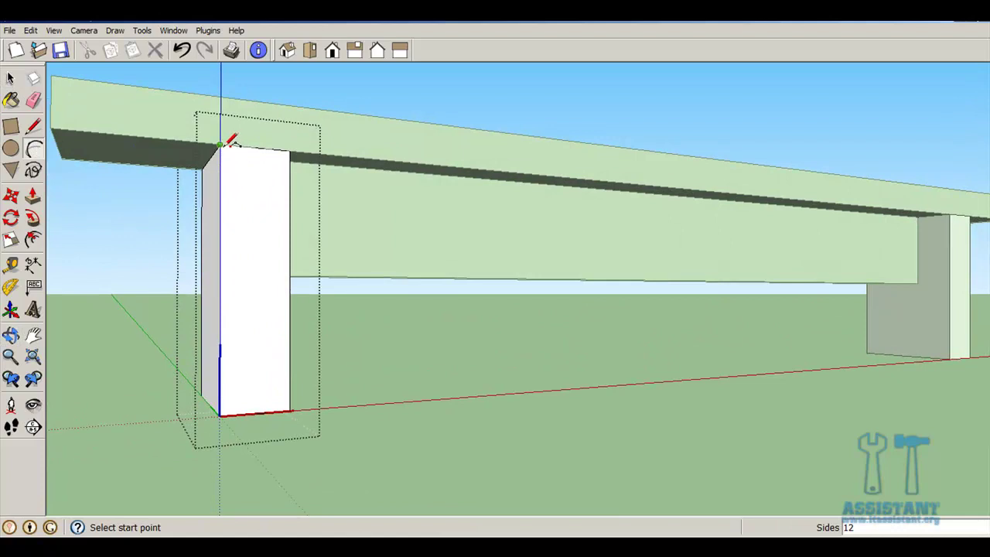
pyautogui.click(221, 414)
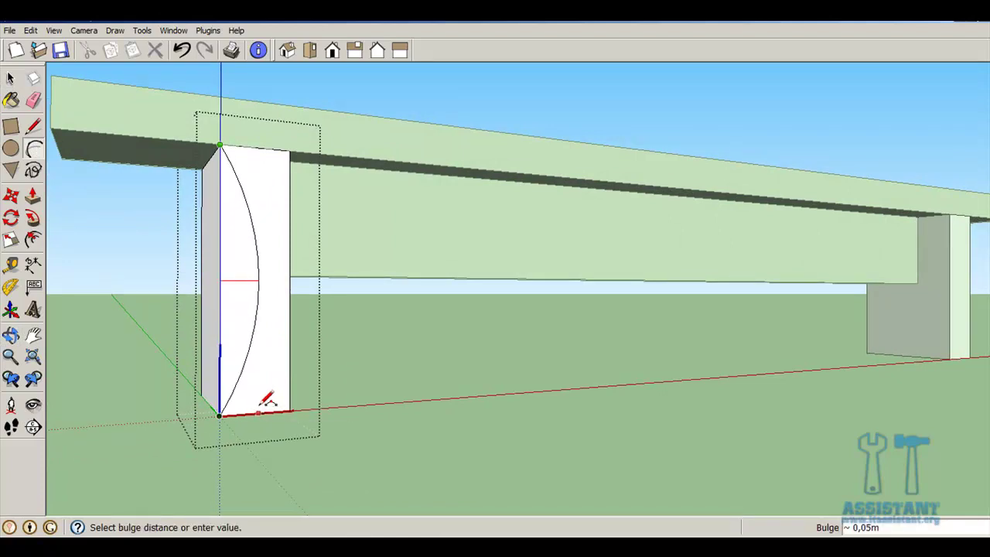
pyautogui.click(266, 410)
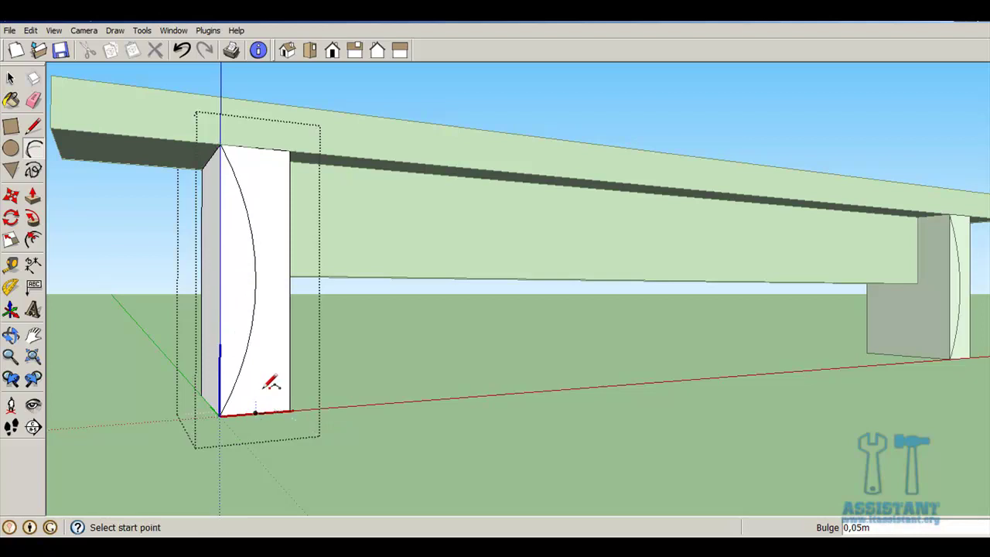
# Step: Draw a mirrored arc from the leg's top to bottom corner with a 0,05 m bulge
pyautogui.click(291, 152)
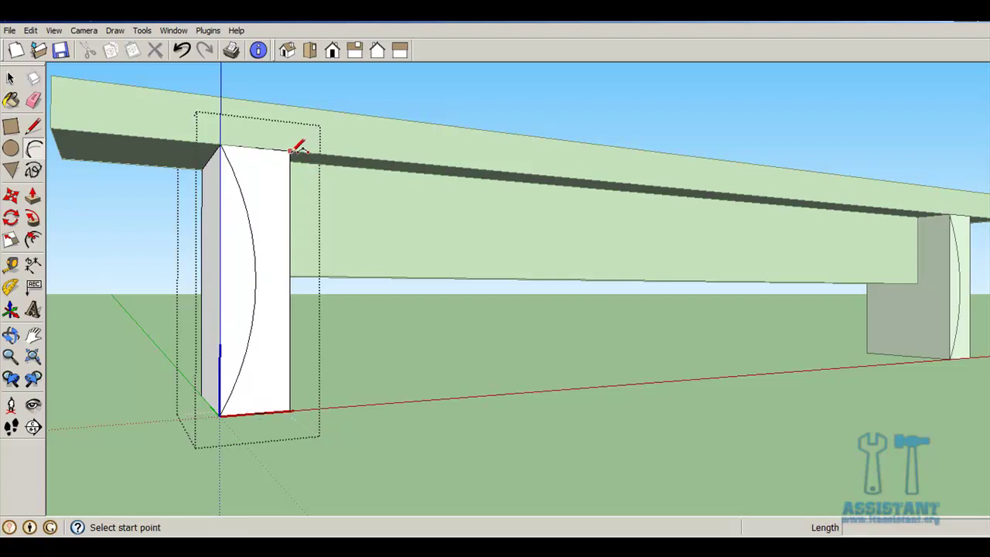
pyautogui.click(290, 410)
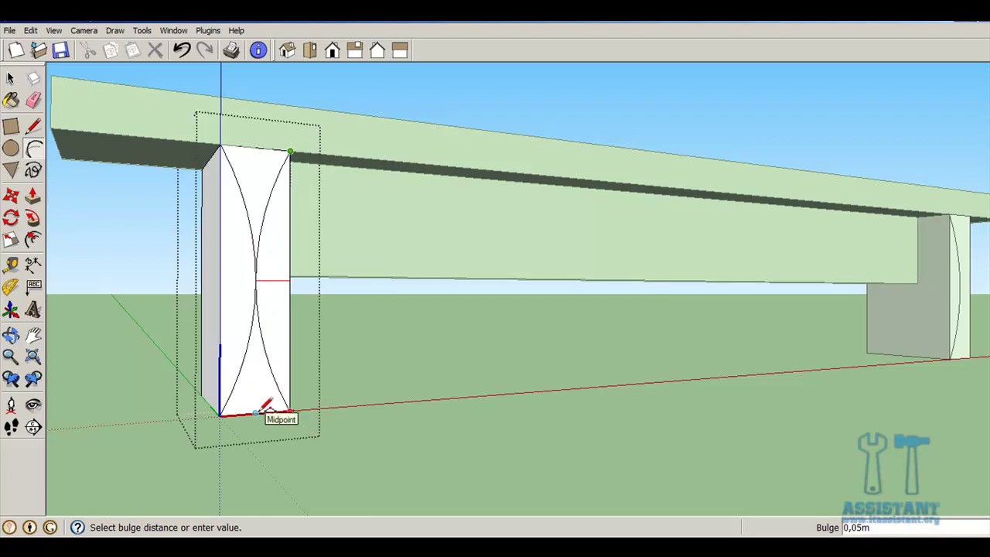
pyautogui.click(265, 408)
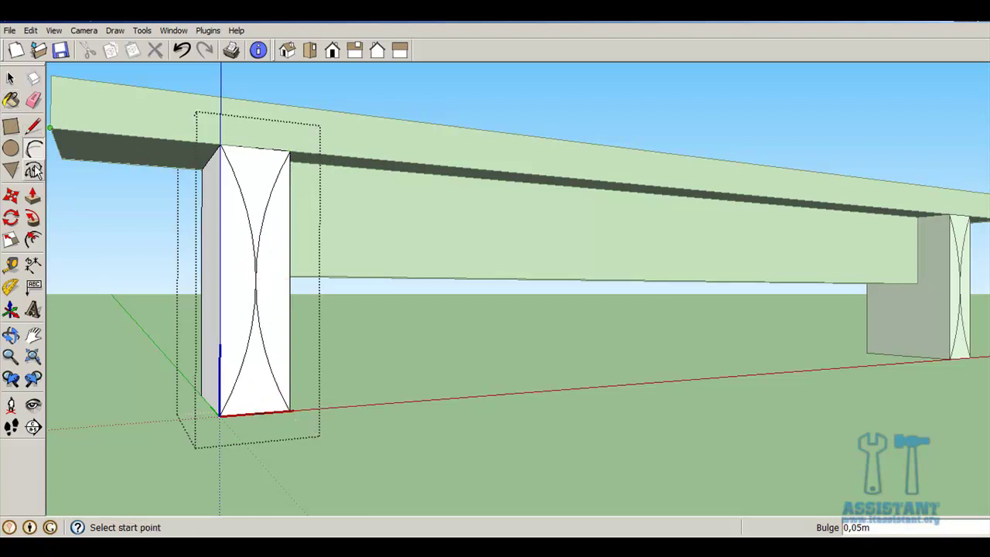
pyautogui.click(33, 196)
# Step: Push the curved sliver faces -0,25 m through the leg, orbiting to reach the far side
pyautogui.click(231, 281)
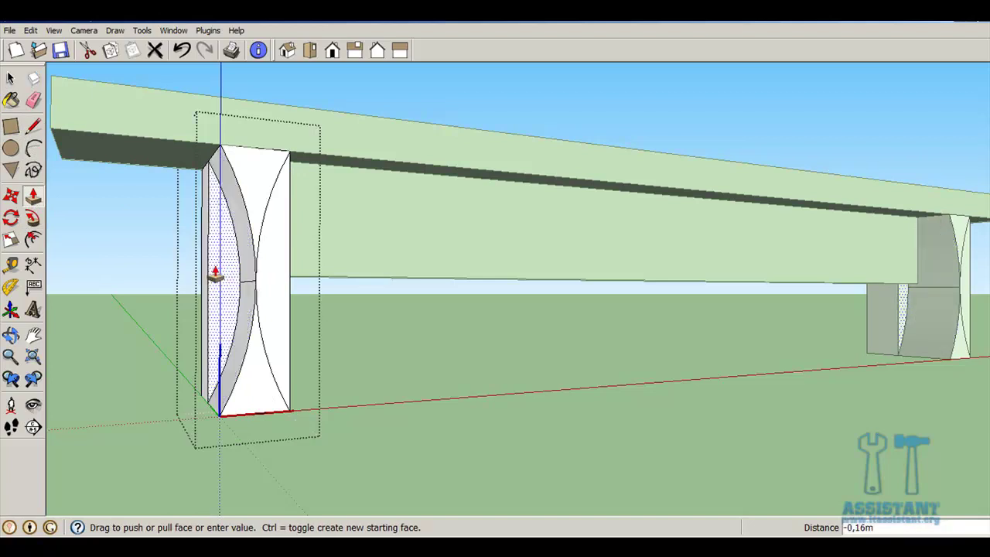
pyautogui.click(208, 238)
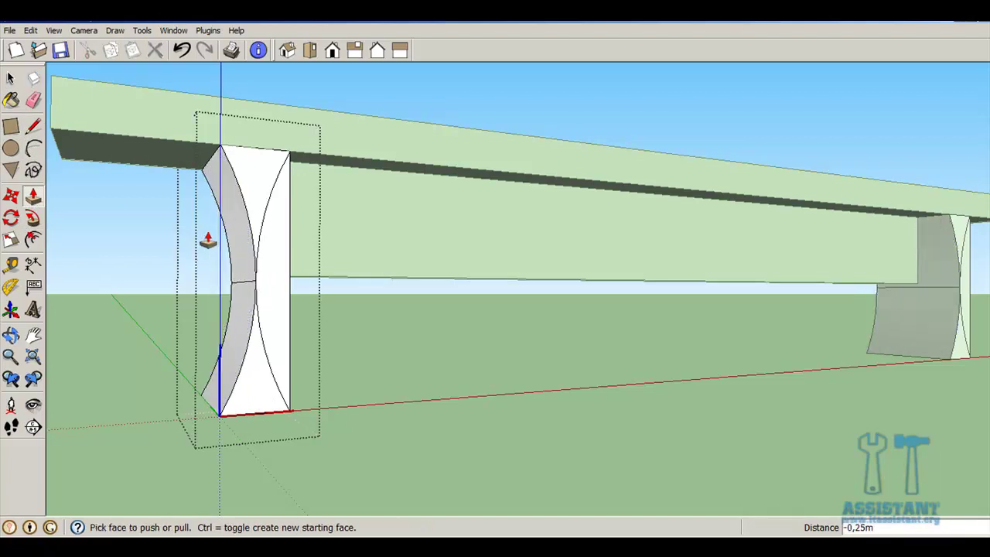
pyautogui.moveTo(268, 267); pyautogui.dragTo(171, 319, button='middle')
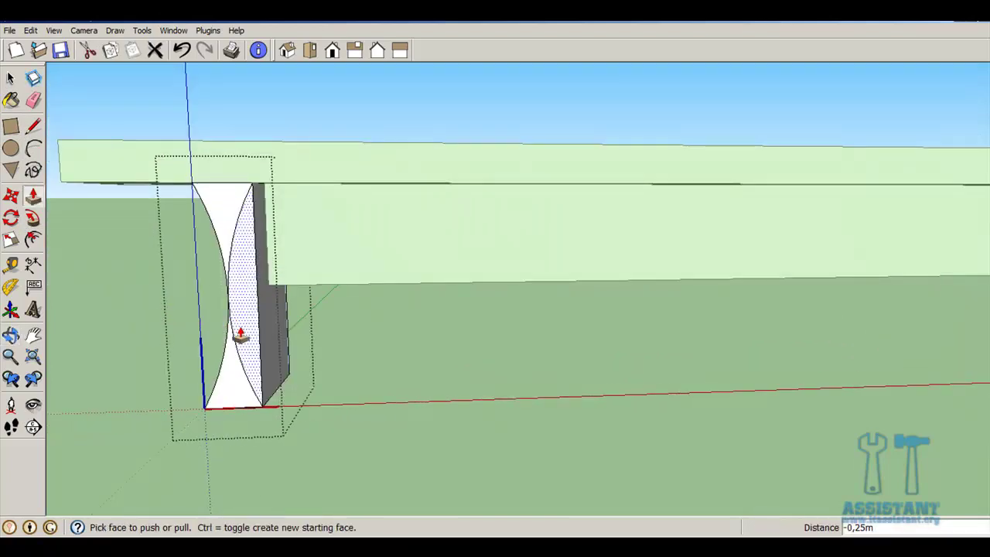
pyautogui.click(242, 334)
pyautogui.click(281, 315)
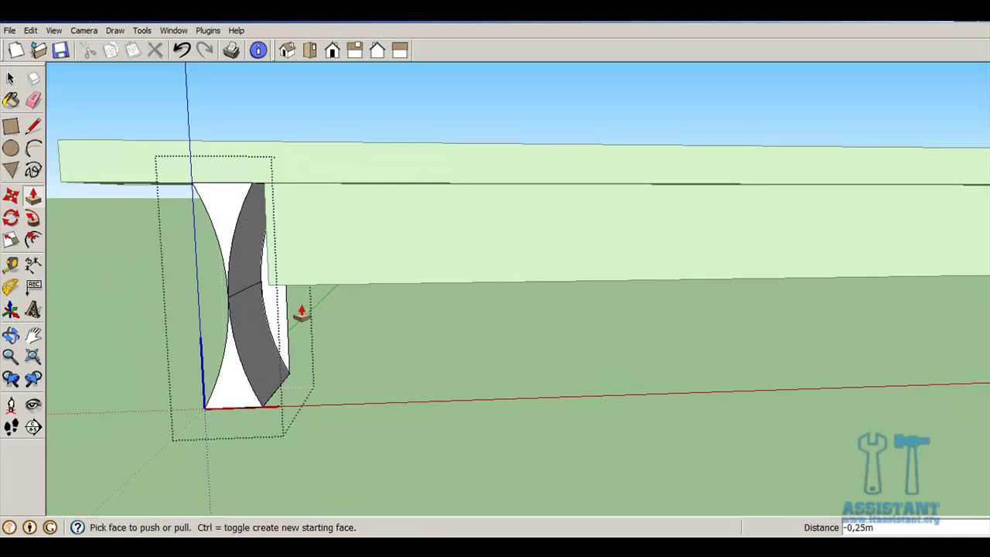
pyautogui.click(283, 314)
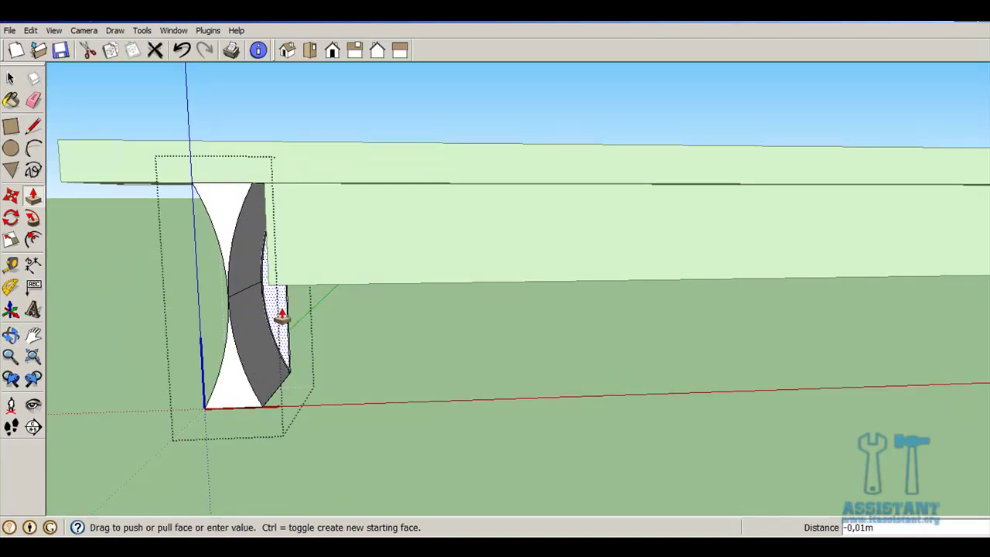
pyautogui.click(282, 316)
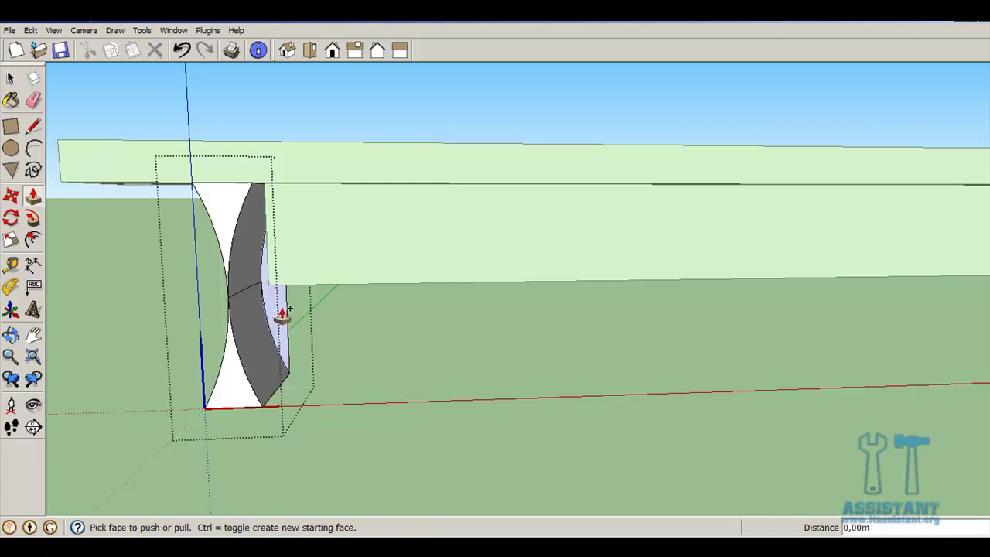
pyautogui.click(258, 322)
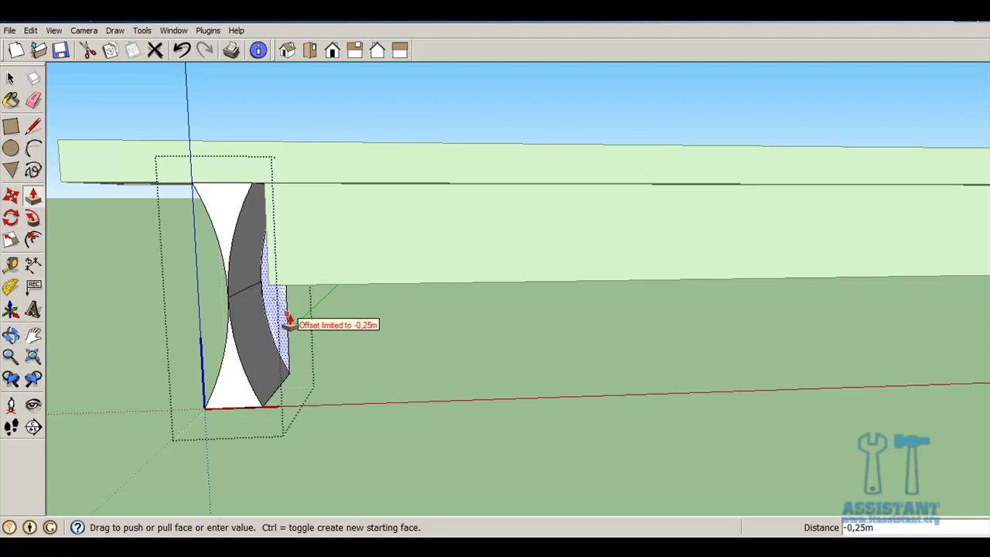
pyautogui.click(288, 320)
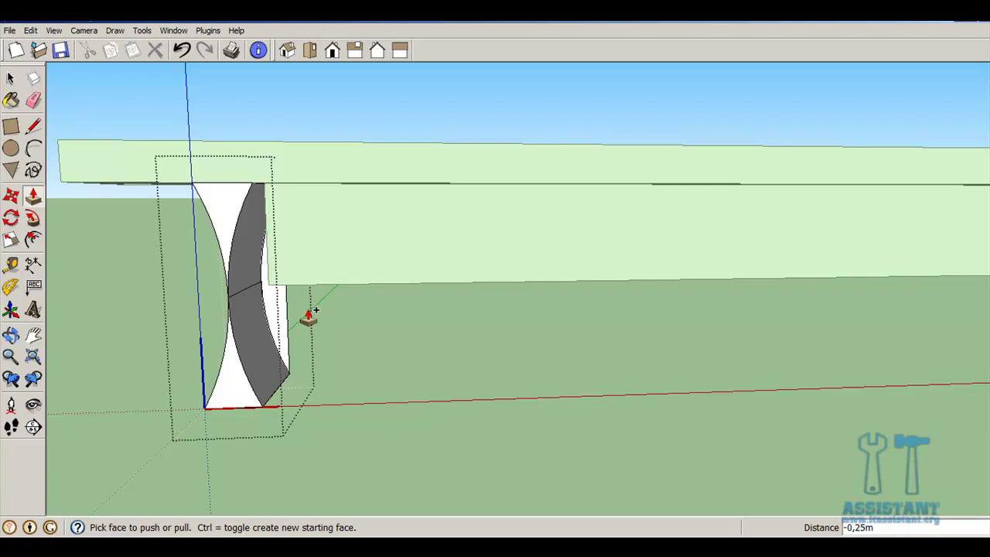
# Step: Repeat the push on the curved face and push the left curved sliver through the leg
pyautogui.doubleClick(254, 336)
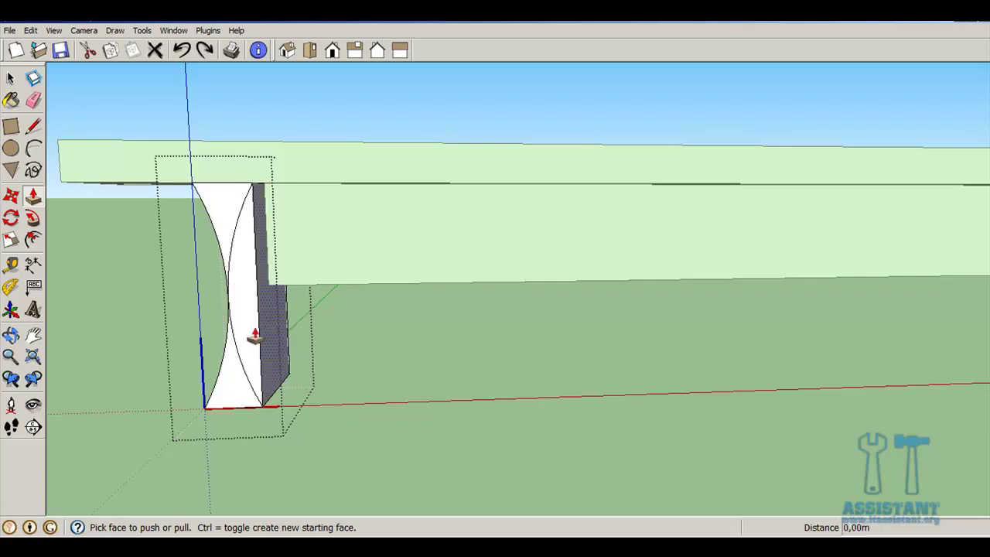
pyautogui.click(240, 336)
pyautogui.moveTo(247, 335)
pyautogui.mouseDown(button='middle')
pyautogui.moveTo(880, 317)
pyautogui.moveTo(820, 340)
pyautogui.mouseUp(button='middle')
pyautogui.click(690, 396)
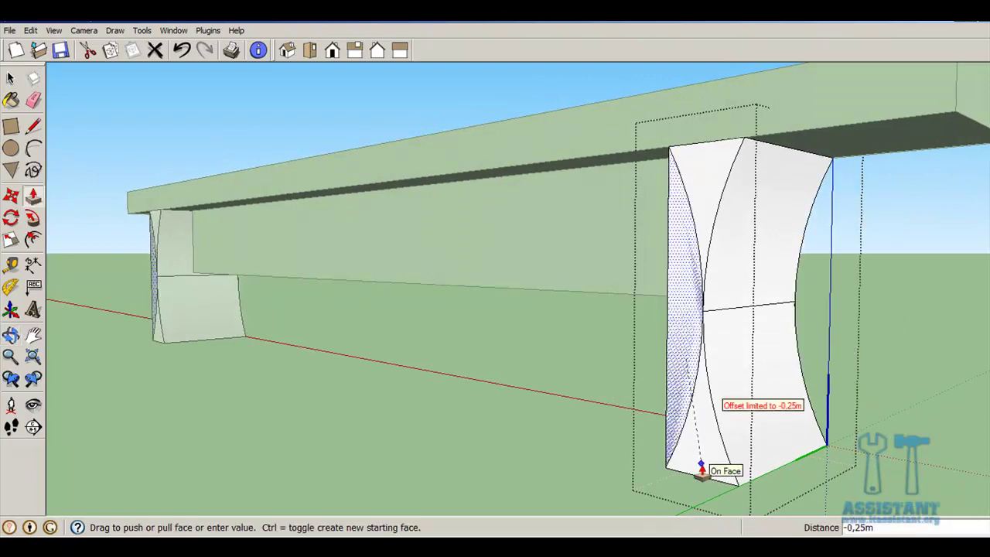
pyautogui.click(701, 473)
# Step: Push the dotted right curved face through the leg to remove it
pyautogui.moveTo(671, 340)
pyautogui.mouseDown(button='middle')
pyautogui.moveTo(670, 327)
pyautogui.moveTo(932, 367)
pyautogui.moveTo(667, 331)
pyautogui.moveTo(785, 313)
pyautogui.moveTo(473, 351)
pyautogui.mouseUp(button='middle')
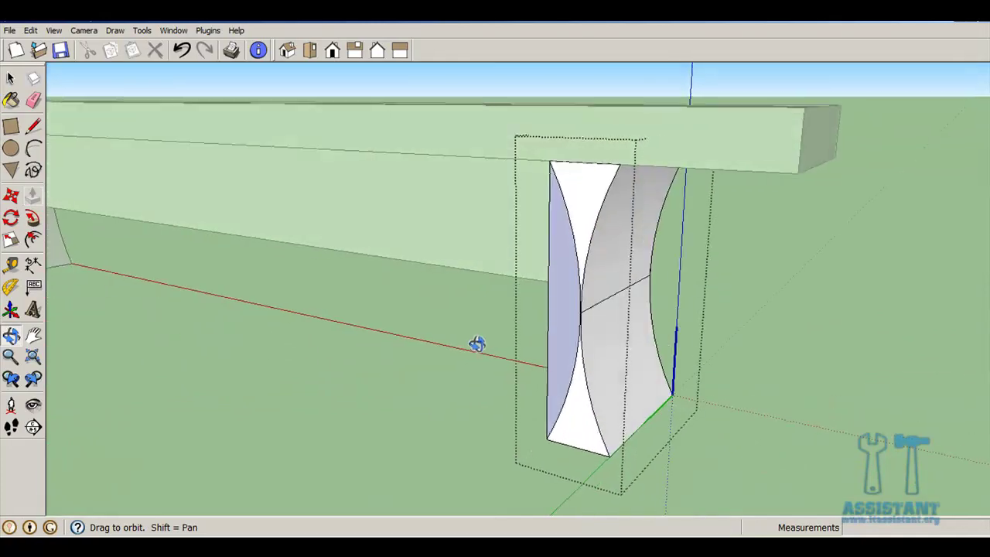
pyautogui.moveTo(676, 311)
pyautogui.mouseDown(button='middle')
pyautogui.moveTo(252, 365)
pyautogui.moveTo(416, 283)
pyautogui.moveTo(489, 325)
pyautogui.mouseUp(button='middle')
pyautogui.click(494, 378)
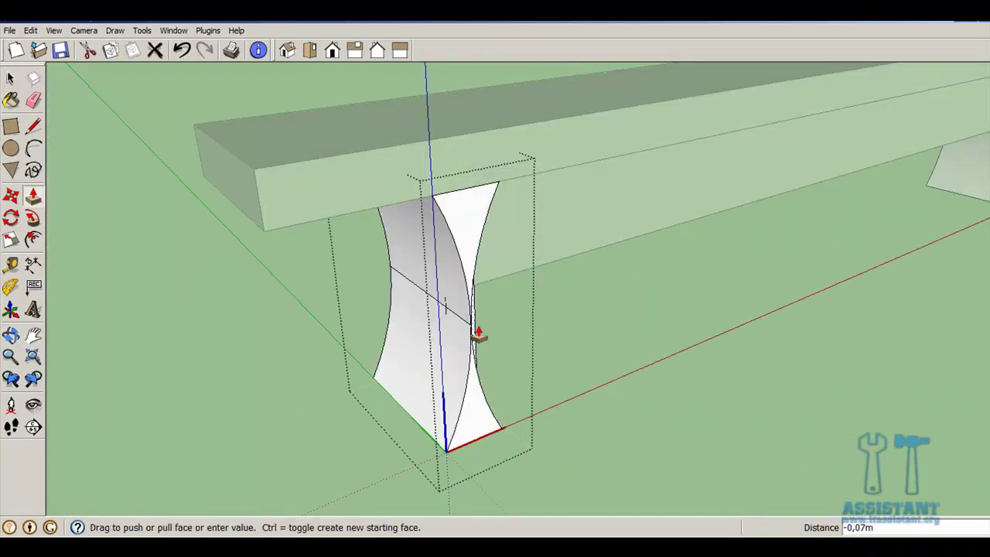
pyautogui.click(387, 292)
# Step: From a low view, delete the small leftover face on the leg and select the stray vertical edge
pyautogui.moveTo(378, 291); pyautogui.dragTo(974, 314, button='middle')
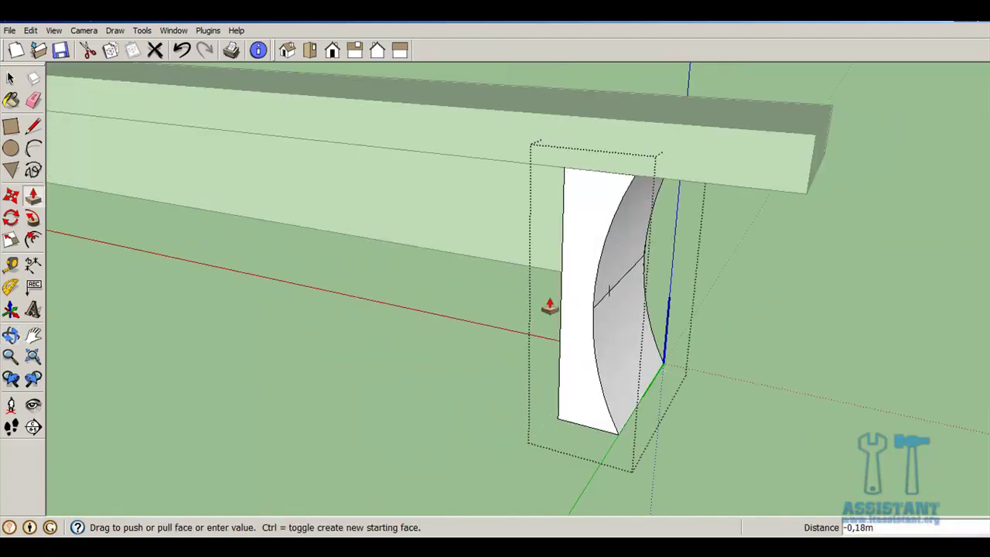
pyautogui.moveTo(571, 296); pyautogui.dragTo(858, 252, button='middle')
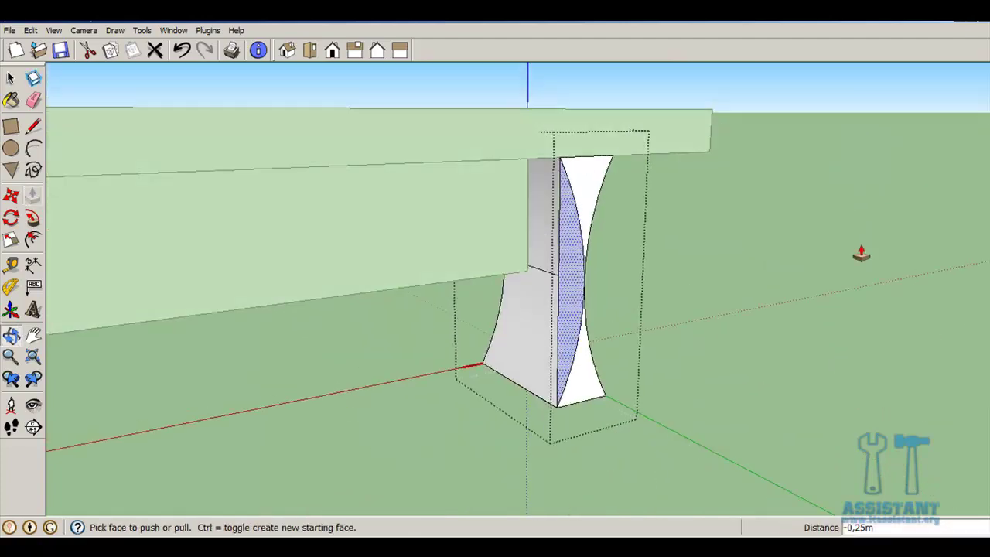
pyautogui.moveTo(552, 336)
pyautogui.mouseDown(button='middle')
pyautogui.moveTo(655, 273)
pyautogui.moveTo(652, 286)
pyautogui.moveTo(526, 287)
pyautogui.moveTo(551, 315)
pyautogui.mouseUp(button='middle')
pyautogui.press('space')
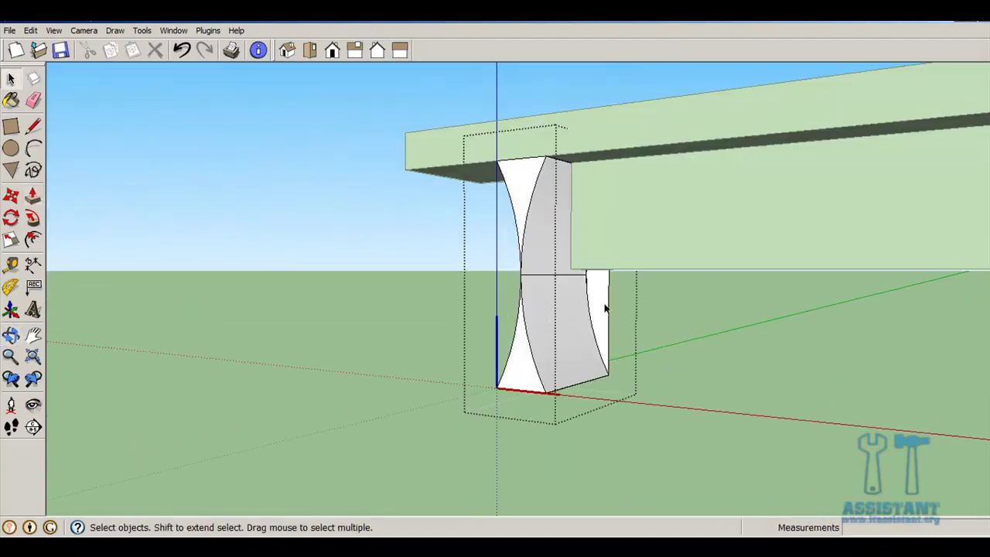
pyautogui.click(604, 308)
pyautogui.press('Delete')
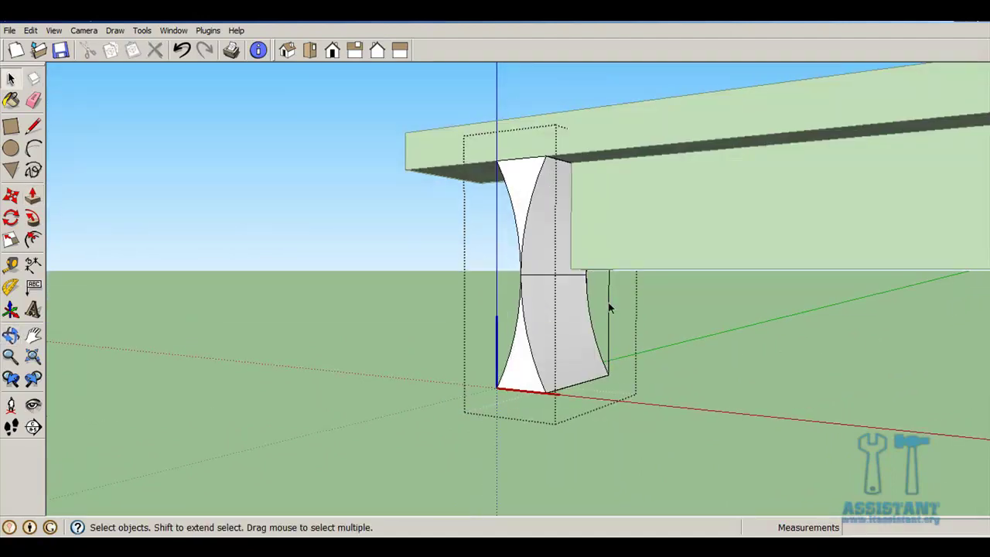
pyautogui.click(609, 304)
# Step: Delete the leftover vertical edge and check the leg from a few angles
pyautogui.press('Delete')
pyautogui.moveTo(609, 300)
pyautogui.mouseDown(button='middle')
pyautogui.moveTo(559, 312)
pyautogui.moveTo(141, 283)
pyautogui.mouseUp(button='middle')
pyautogui.moveTo(503, 249)
pyautogui.mouseDown(button='middle')
pyautogui.moveTo(311, 314)
pyautogui.moveTo(475, 295)
pyautogui.mouseUp(button='middle')
pyautogui.moveTo(606, 301)
pyautogui.mouseDown(button='middle')
pyautogui.moveTo(423, 327)
pyautogui.moveTo(502, 325)
pyautogui.mouseUp(button='middle')
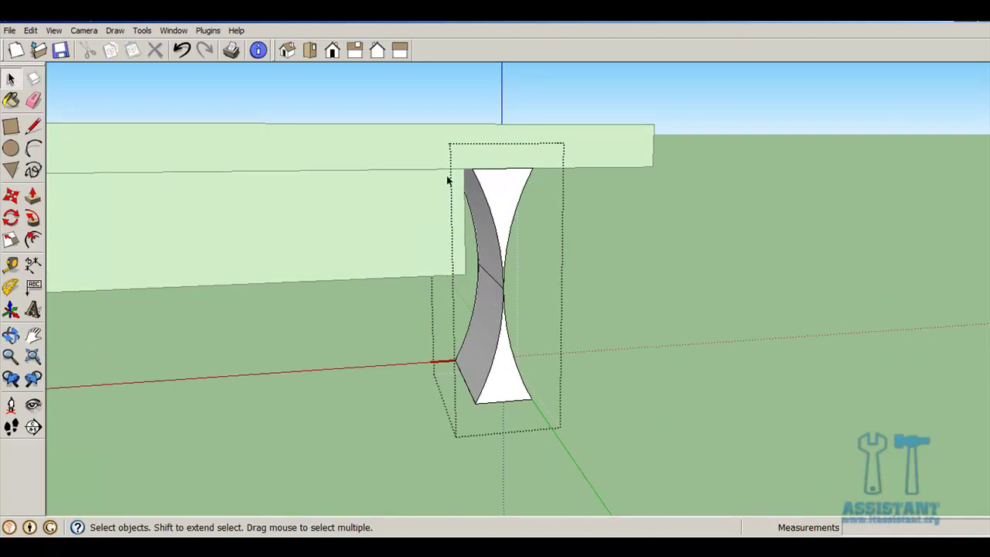
# Step: Orbit and zoom around the finished bench to inspect both hourglass legs
pyautogui.moveTo(694, 367)
pyautogui.mouseDown(button='middle')
pyautogui.moveTo(273, 262)
pyautogui.moveTo(400, 255)
pyautogui.moveTo(524, 281)
pyautogui.moveTo(756, 251)
pyautogui.moveTo(192, 221)
pyautogui.moveTo(491, 239)
pyautogui.moveTo(358, 309)
pyautogui.moveTo(157, 274)
pyautogui.moveTo(261, 267)
pyautogui.moveTo(404, 283)
pyautogui.moveTo(366, 343)
pyautogui.moveTo(323, 338)
pyautogui.moveTo(383, 334)
pyautogui.moveTo(354, 343)
pyautogui.moveTo(570, 310)
pyautogui.moveTo(529, 321)
pyautogui.mouseUp(button='middle')
pyautogui.scroll(3, 357, 321)
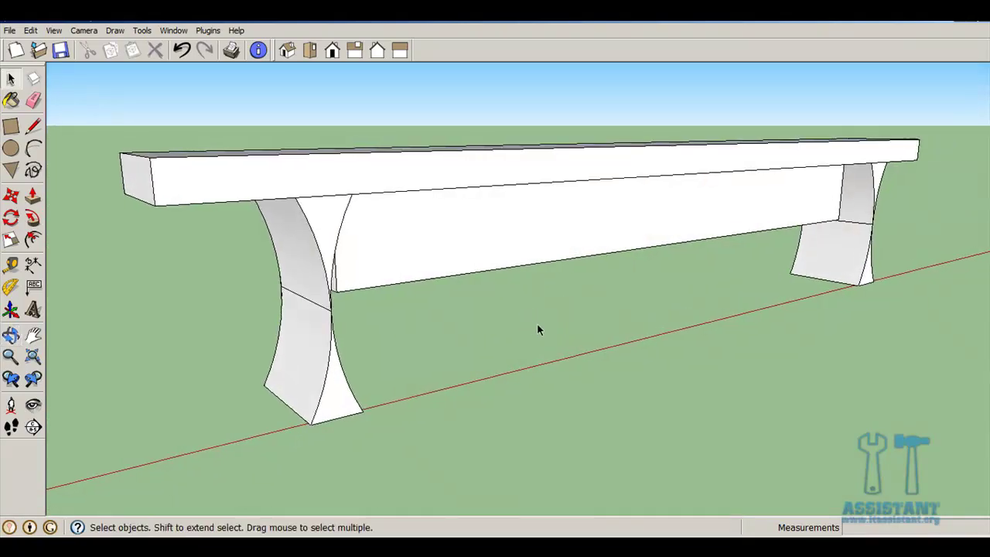
pyautogui.moveTo(769, 365)
pyautogui.mouseDown(button='middle')
pyautogui.moveTo(420, 335)
pyautogui.moveTo(590, 289)
pyautogui.mouseUp(button='middle')
pyautogui.scroll(-3, 590, 288)
pyautogui.moveTo(657, 303)
pyautogui.keyDown('shift'); pyautogui.mouseDown(button='middle')
pyautogui.moveTo(515, 303)
pyautogui.moveTo(692, 299)
pyautogui.mouseUp(button='middle'); pyautogui.keyUp('shift')
pyautogui.moveTo(292, 249); pyautogui.dragTo(508, 271, button='middle')
pyautogui.moveTo(323, 322); pyautogui.dragTo(413, 317, button='middle')
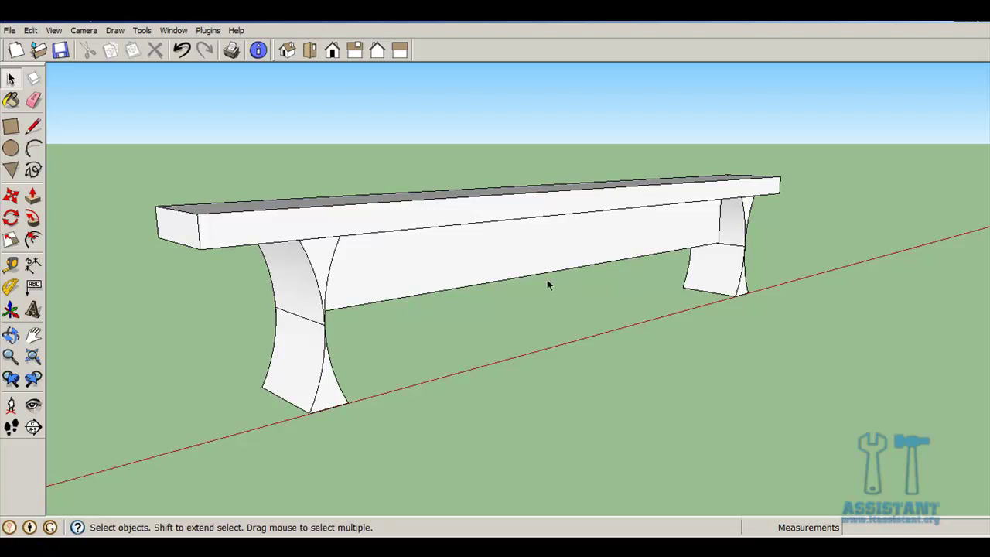
pyautogui.moveTo(543, 280); pyautogui.dragTo(483, 289, button='middle')
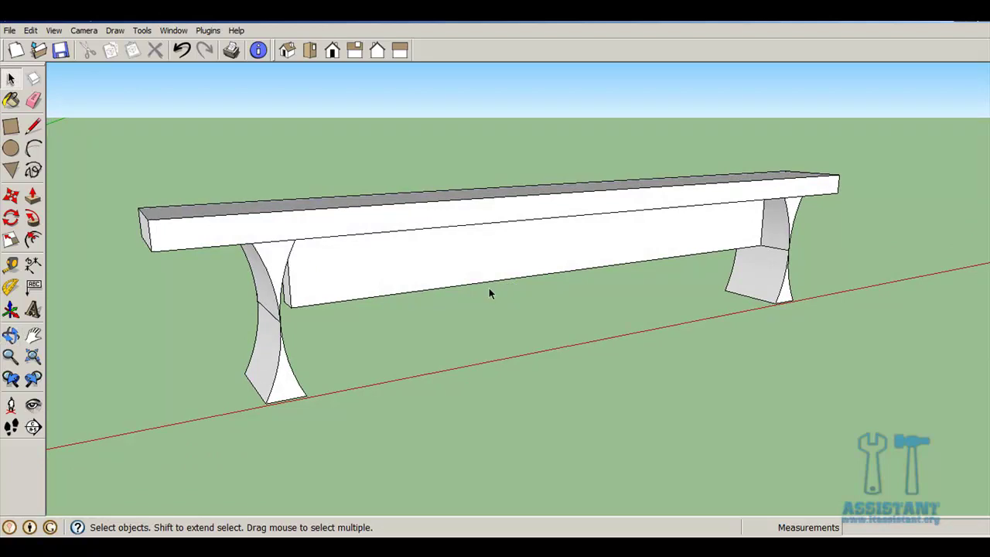
pyautogui.moveTo(791, 312); pyautogui.dragTo(576, 324, button='middle')
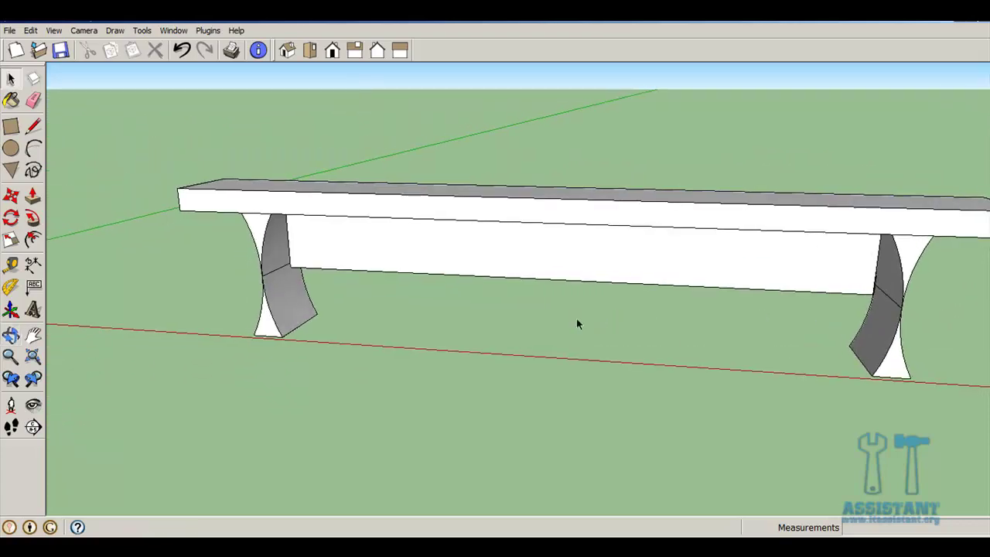